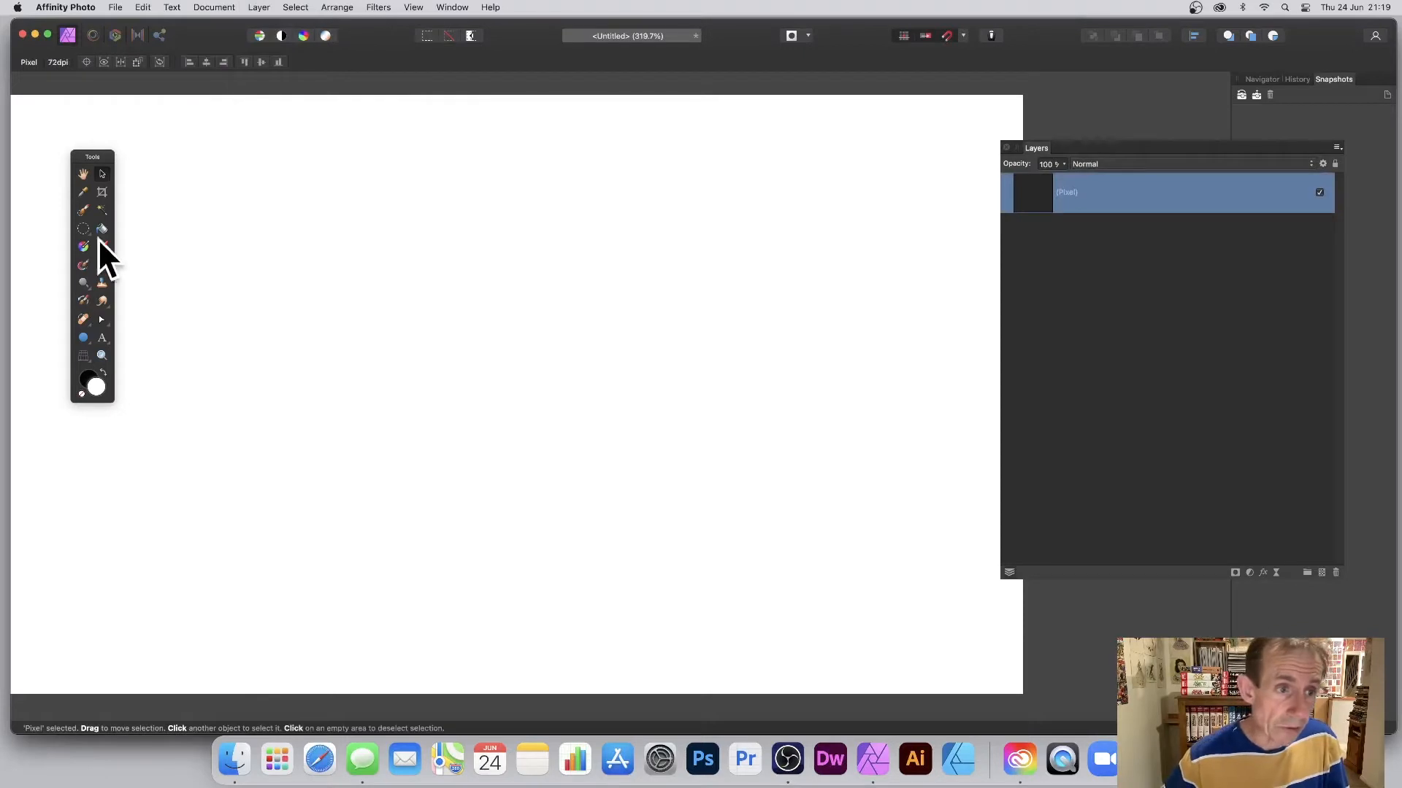
Fill the pixel layer with a diagonal white-to-black linear gradient and create a pattern layer from it.
{"action": "left_click", "coordinate": [84, 247]}
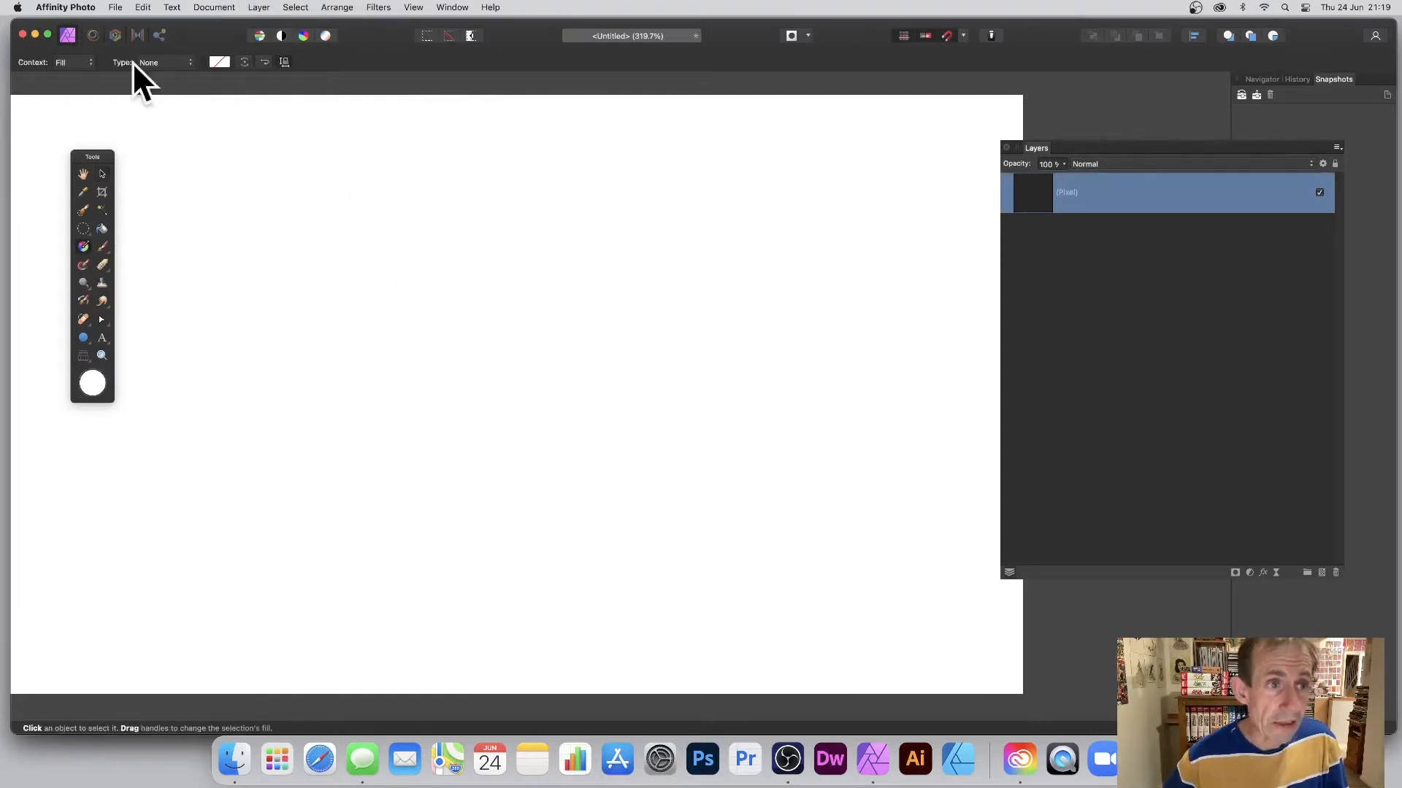
{"action": "left_click_drag", "start_coordinate": [159, 128], "coordinate": [800, 473]}
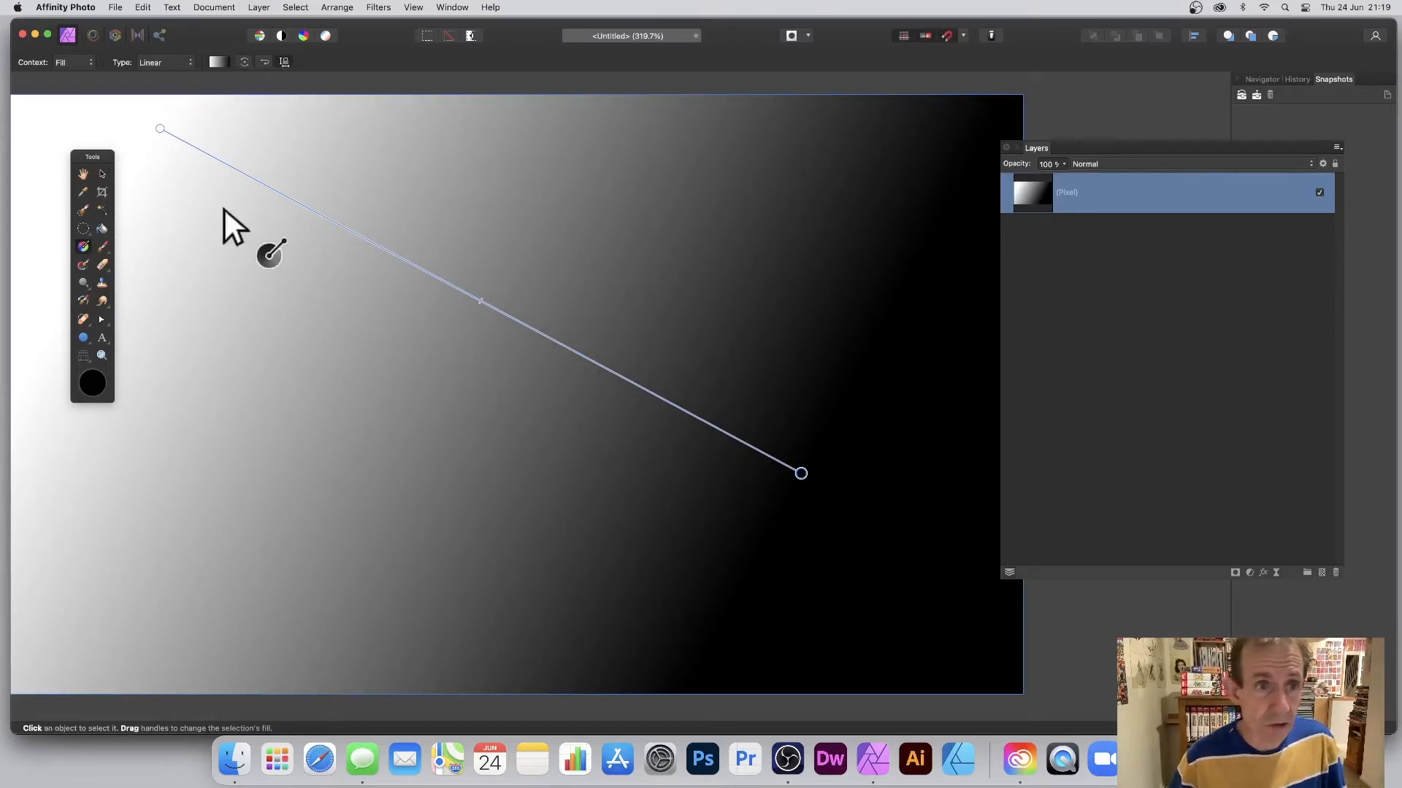
{"action": "left_click", "coordinate": [257, 7]}
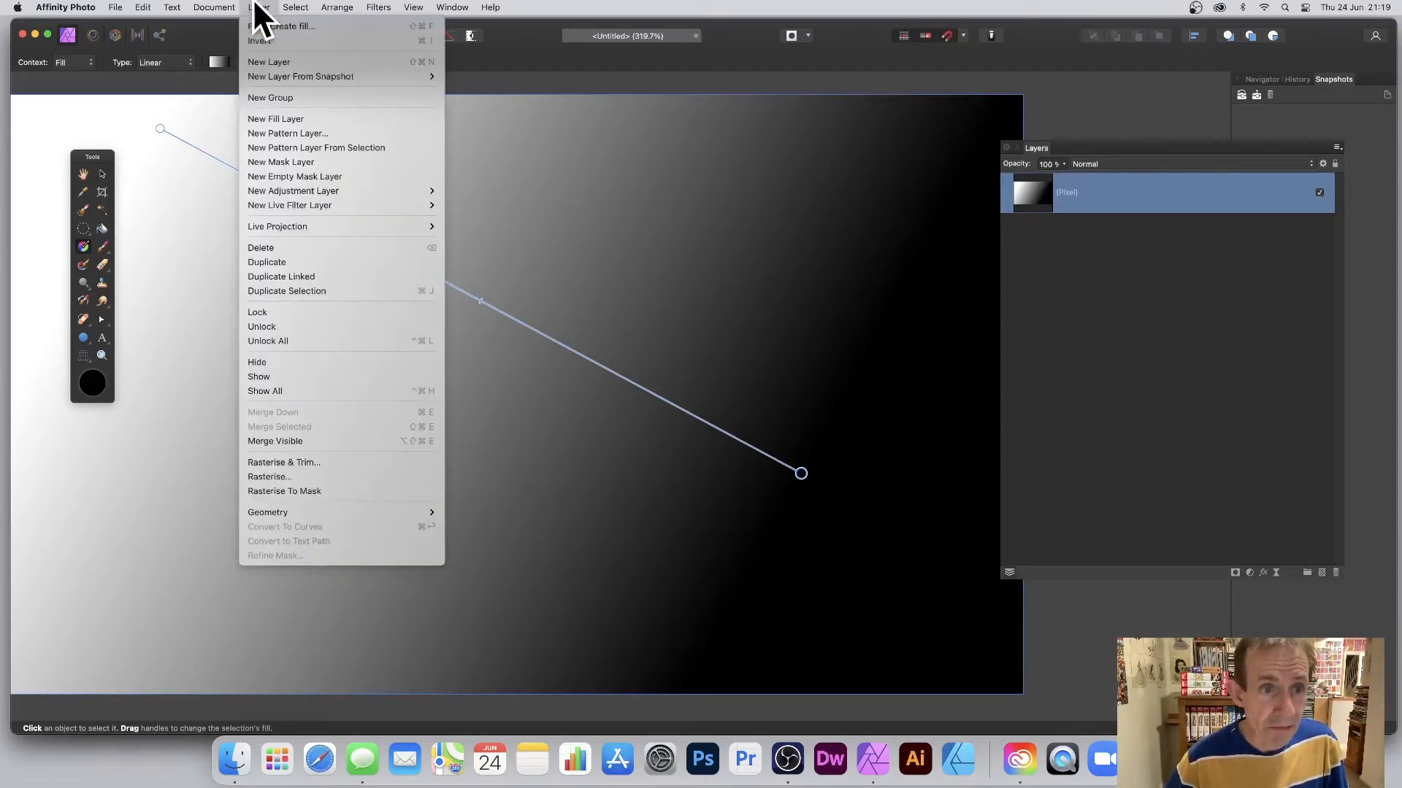
{"action": "left_click", "coordinate": [305, 146]}
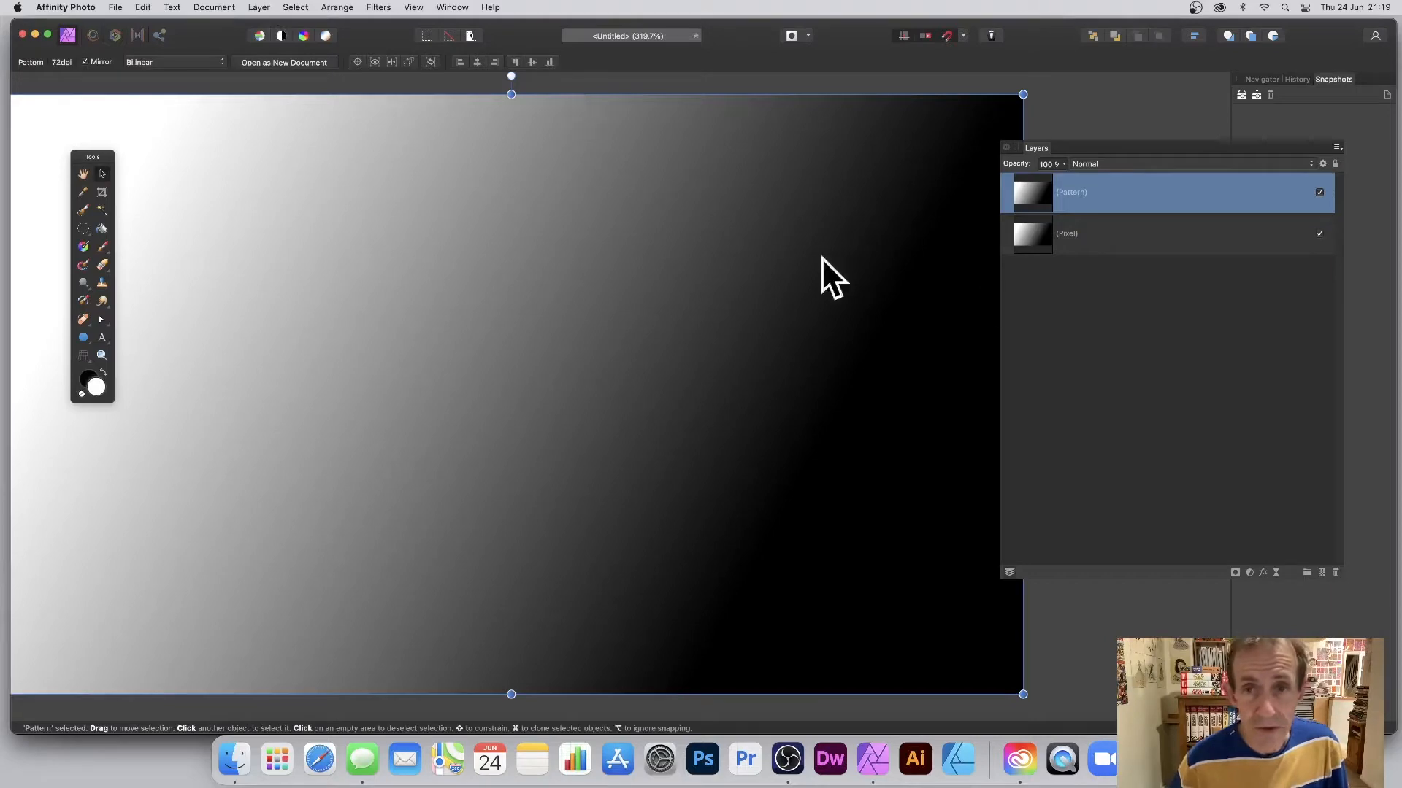
Shrink the pattern layer's tile to a small rectangle of about 1004 dpi so the mirrored gradient repeats across the canvas.
{"action": "left_click_drag", "start_coordinate": [1023, 94], "coordinate": [266, 530]}
{"action": "left_click_drag", "start_coordinate": [211, 577], "coordinate": [679, 318]}
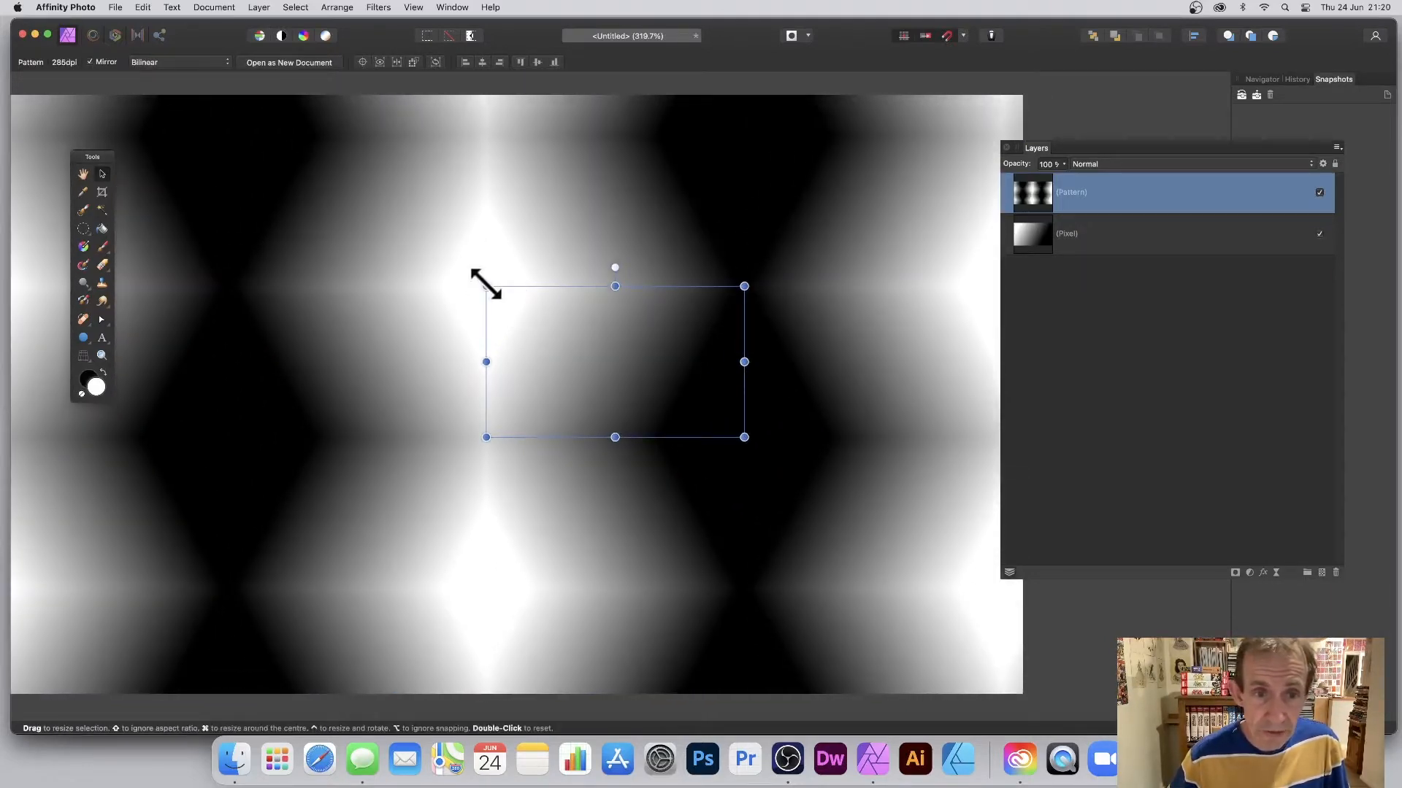
{"action": "left_click_drag", "start_coordinate": [486, 287], "coordinate": [671, 395]}
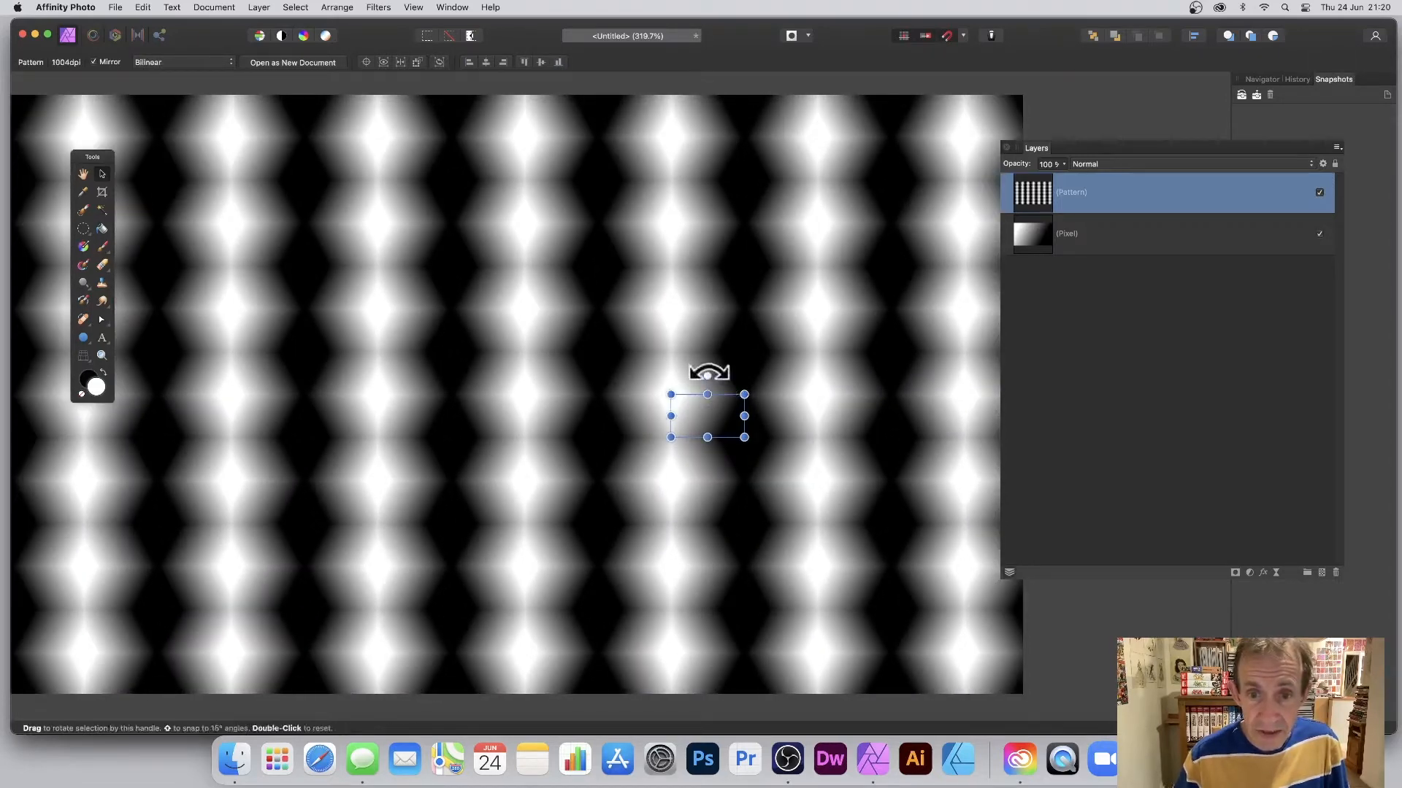
Open the Equations distortion filter on the pattern layer with polar coordinates and the Mirror extend mode.
{"action": "left_click", "coordinate": [378, 9]}
{"action": "mouse_move", "coordinate": [379, 73]}
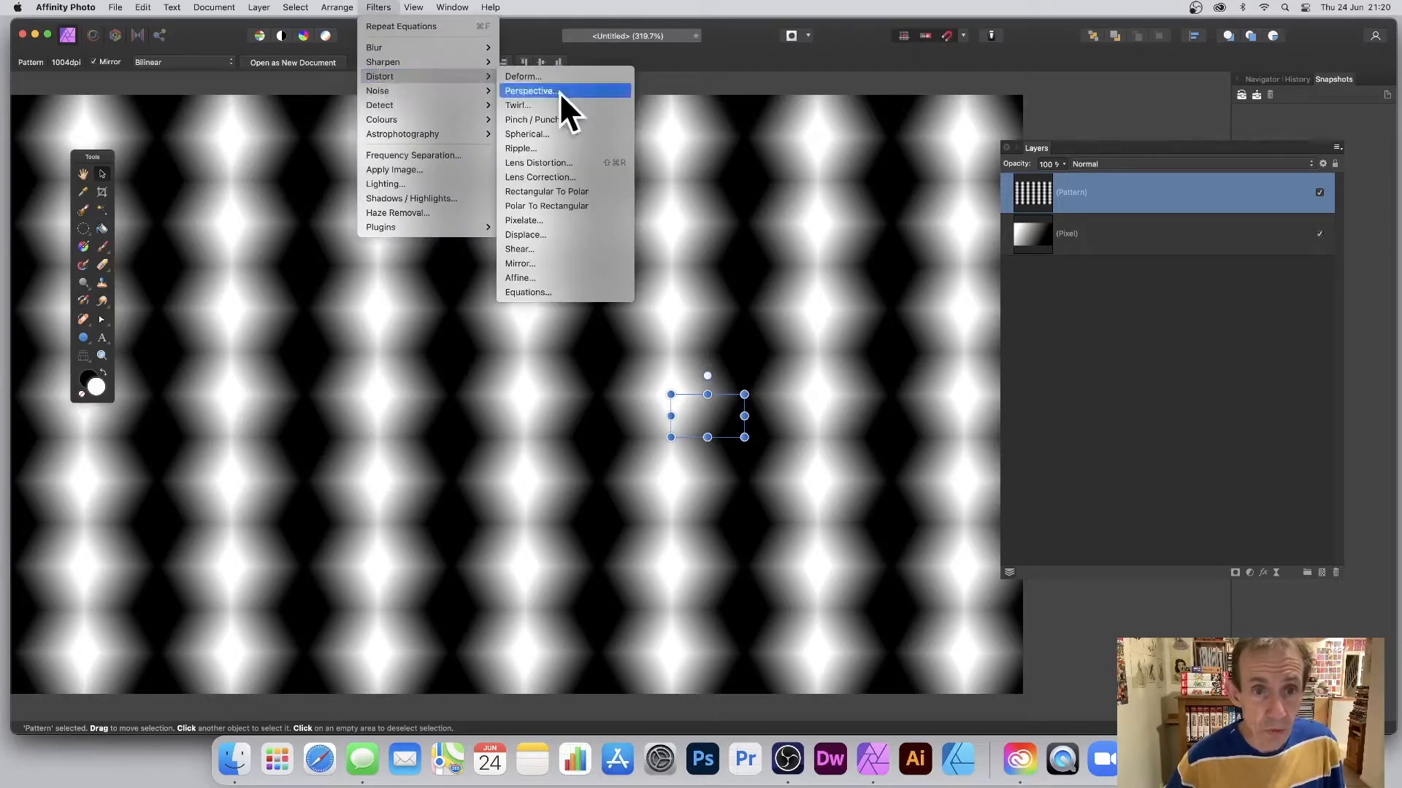
{"action": "left_click", "coordinate": [542, 291]}
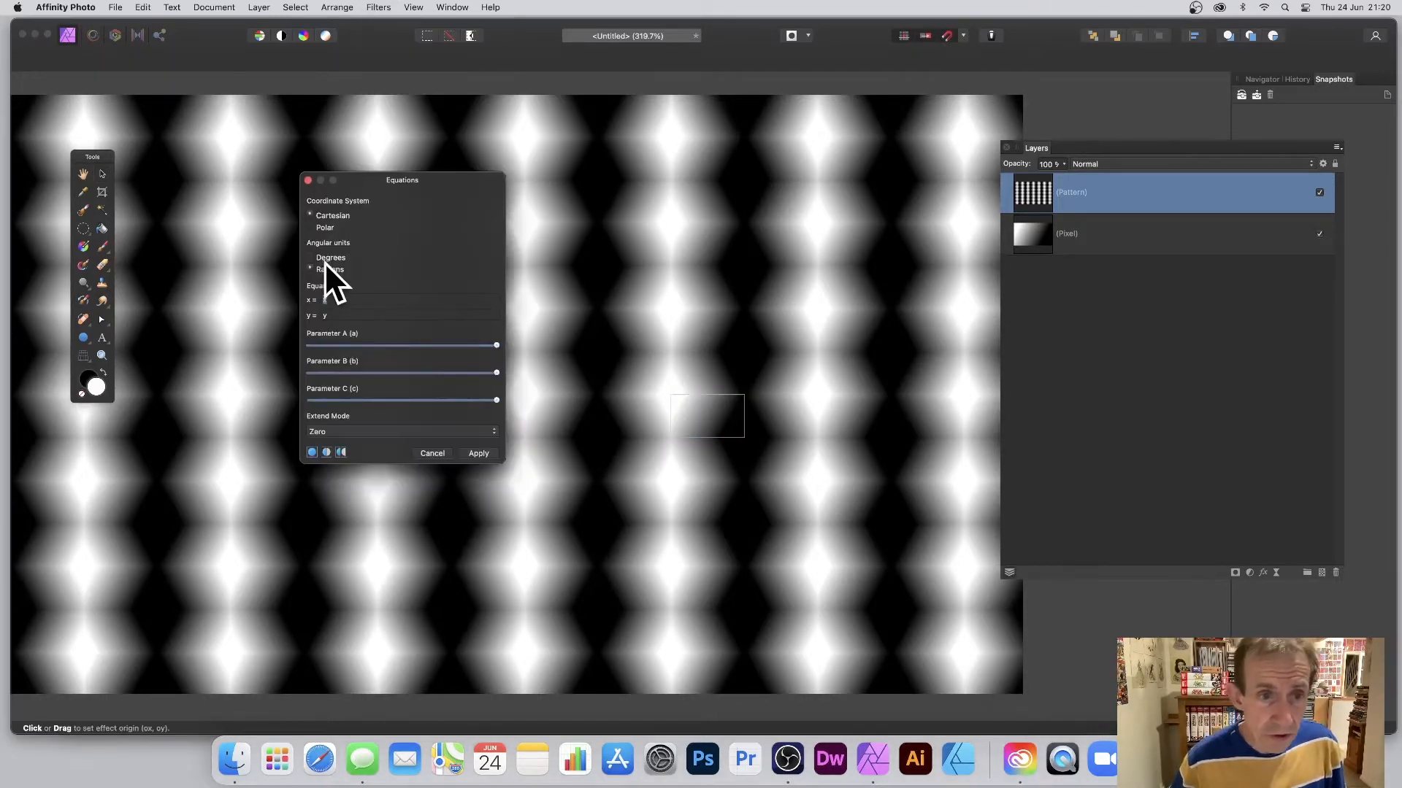
{"action": "left_click", "coordinate": [327, 228]}
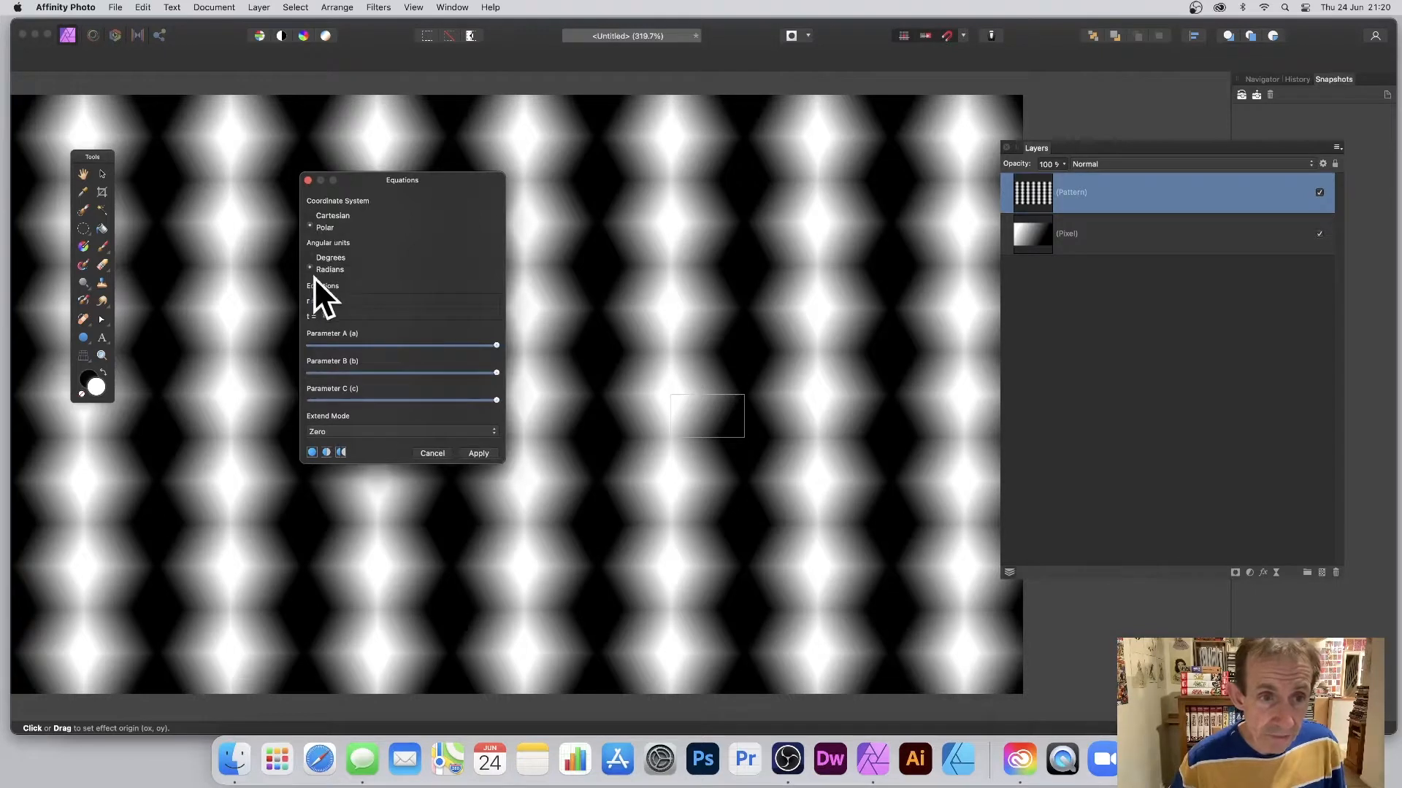
{"action": "left_click", "coordinate": [342, 315]}
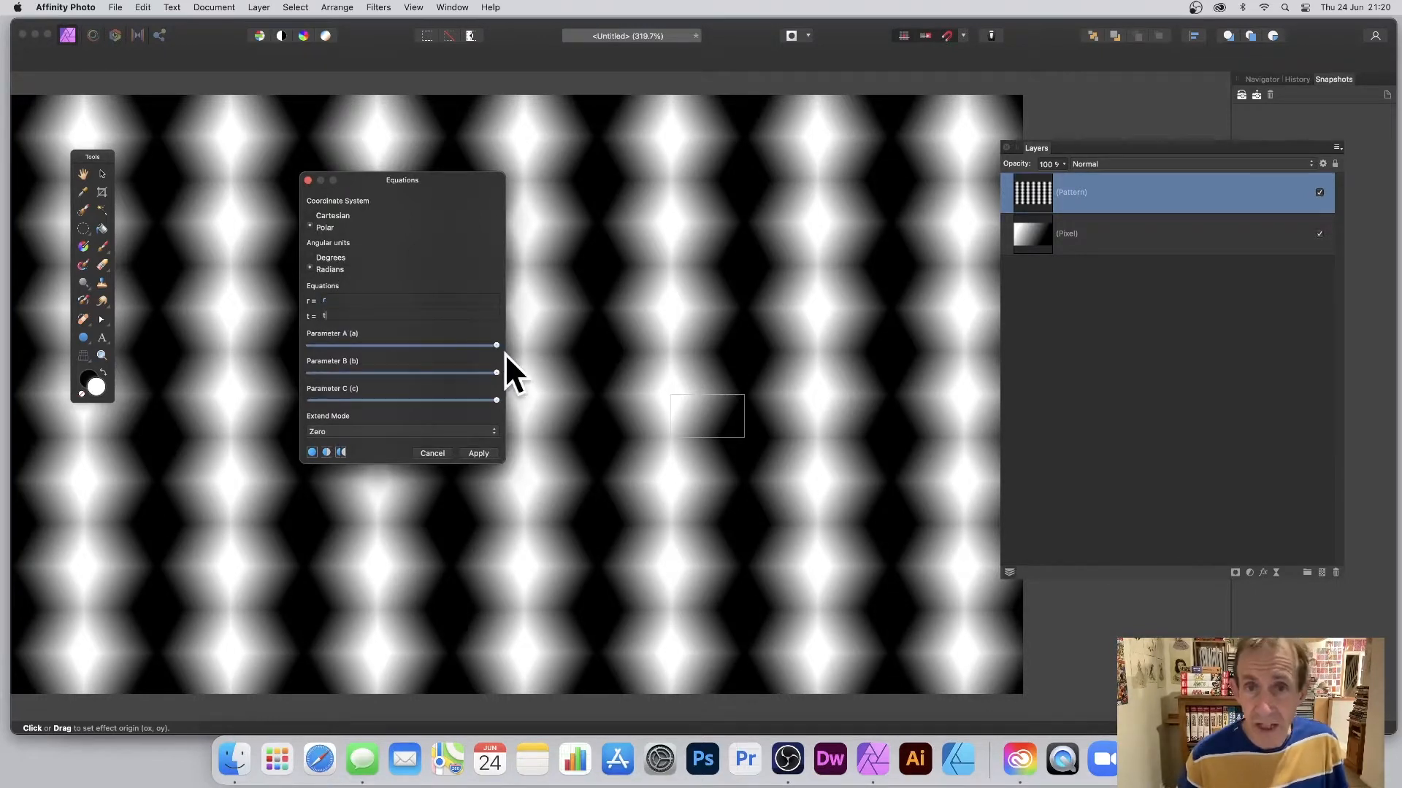
{"action": "left_click", "coordinate": [376, 430]}
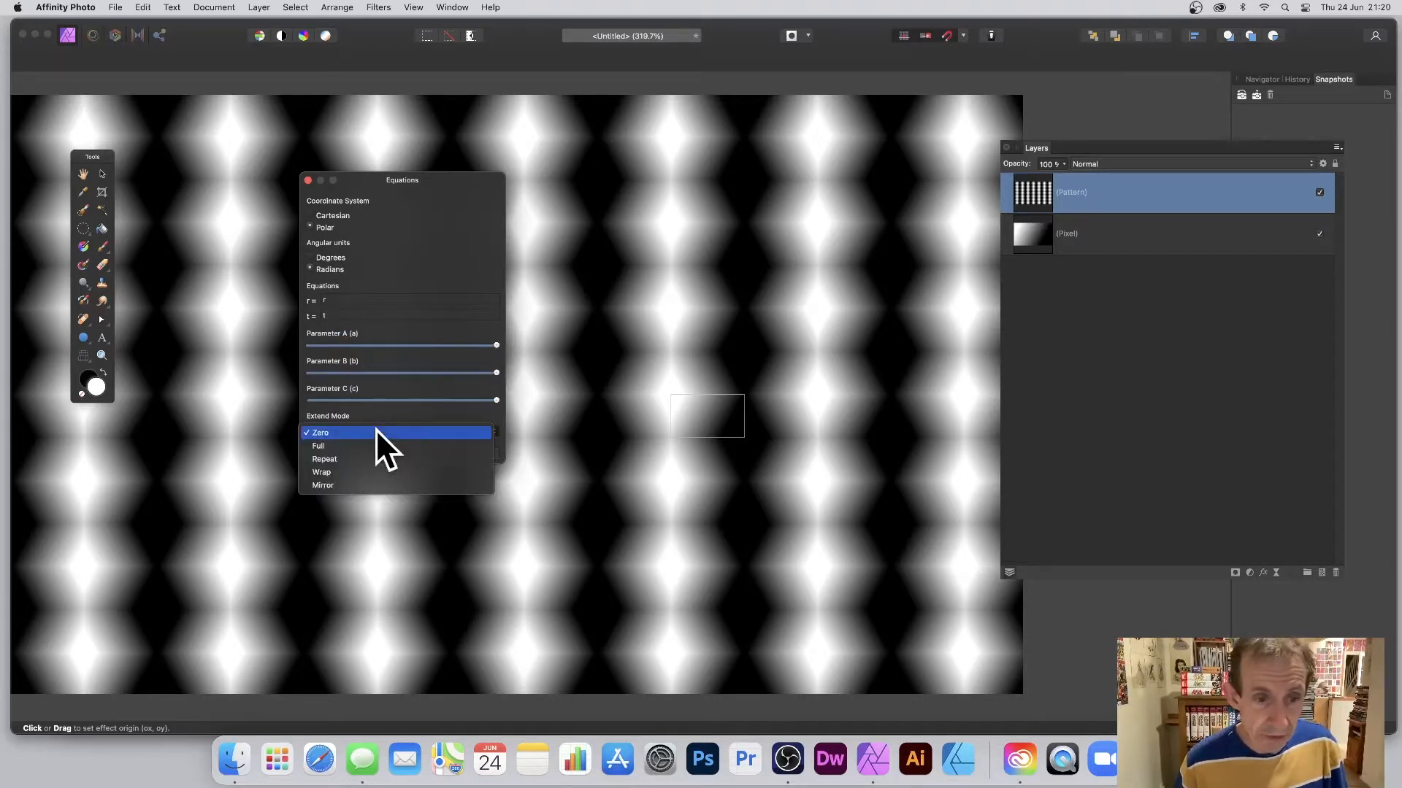
{"action": "left_click", "coordinate": [349, 485]}
{"action": "left_click_drag", "start_coordinate": [392, 182], "coordinate": [948, 169]}
Try r*2 and r/2 as the r equation, and clear the equation.
{"action": "left_click", "coordinate": [905, 285]}
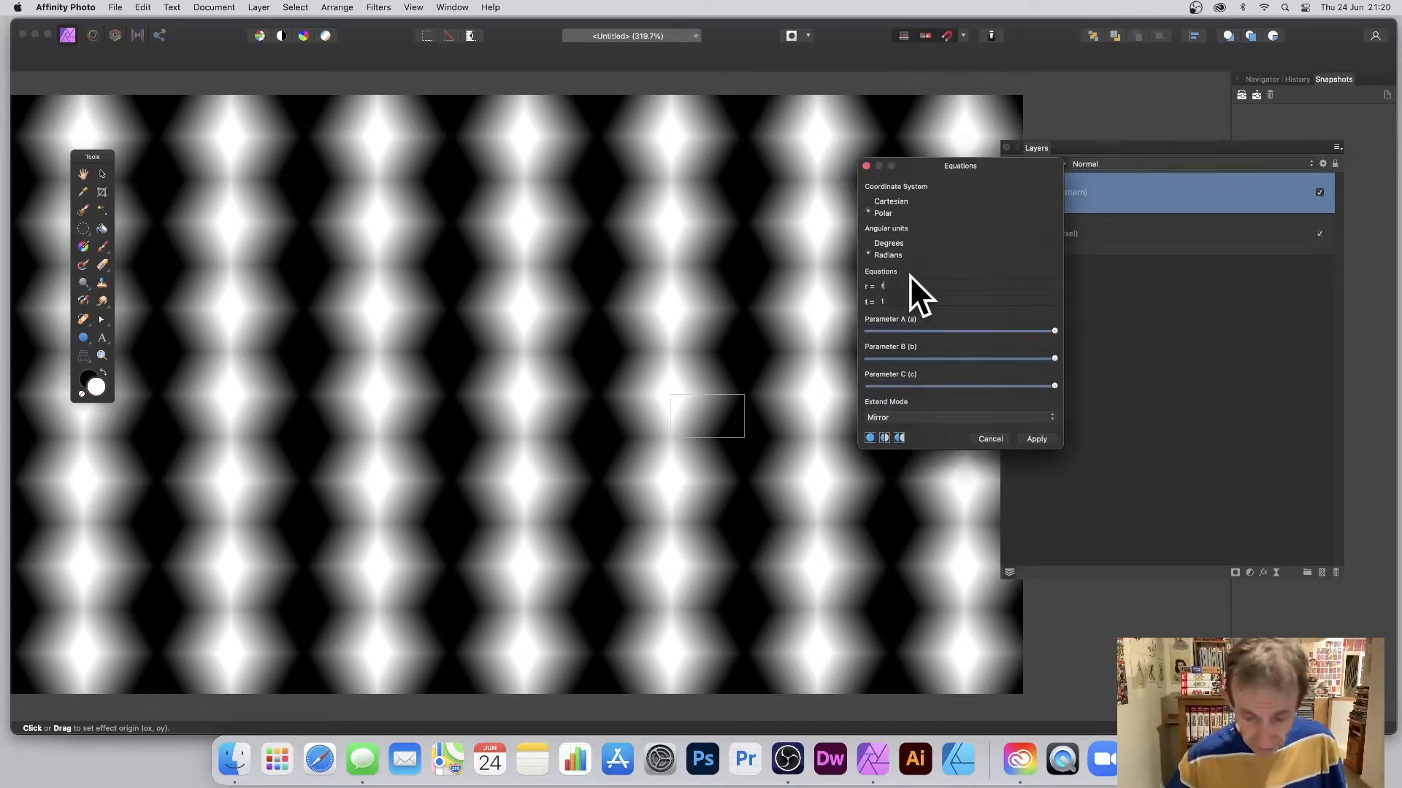
{"action": "type", "text": "*2"}
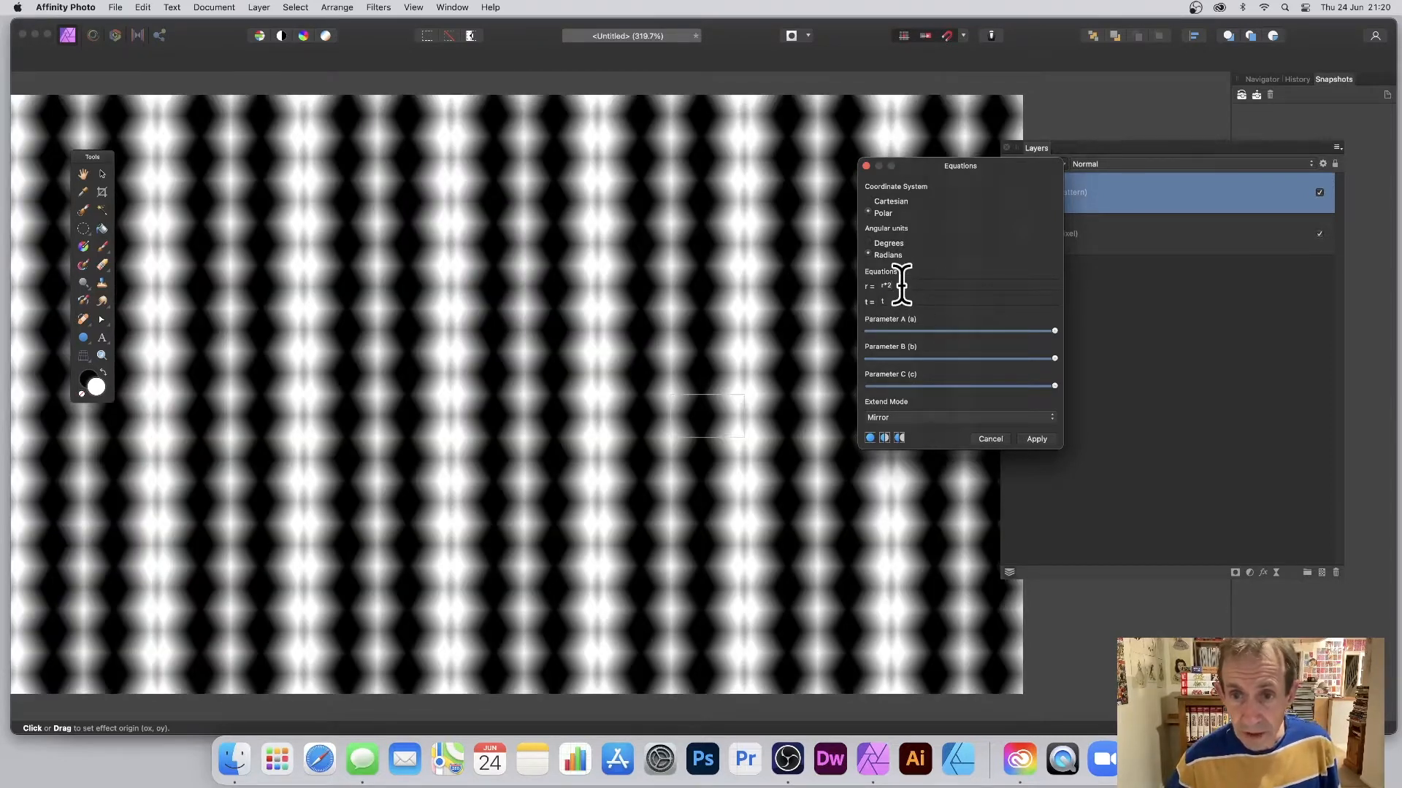
{"action": "left_click_drag", "start_coordinate": [902, 286], "coordinate": [869, 285]}
{"action": "type", "text": "r/2"}
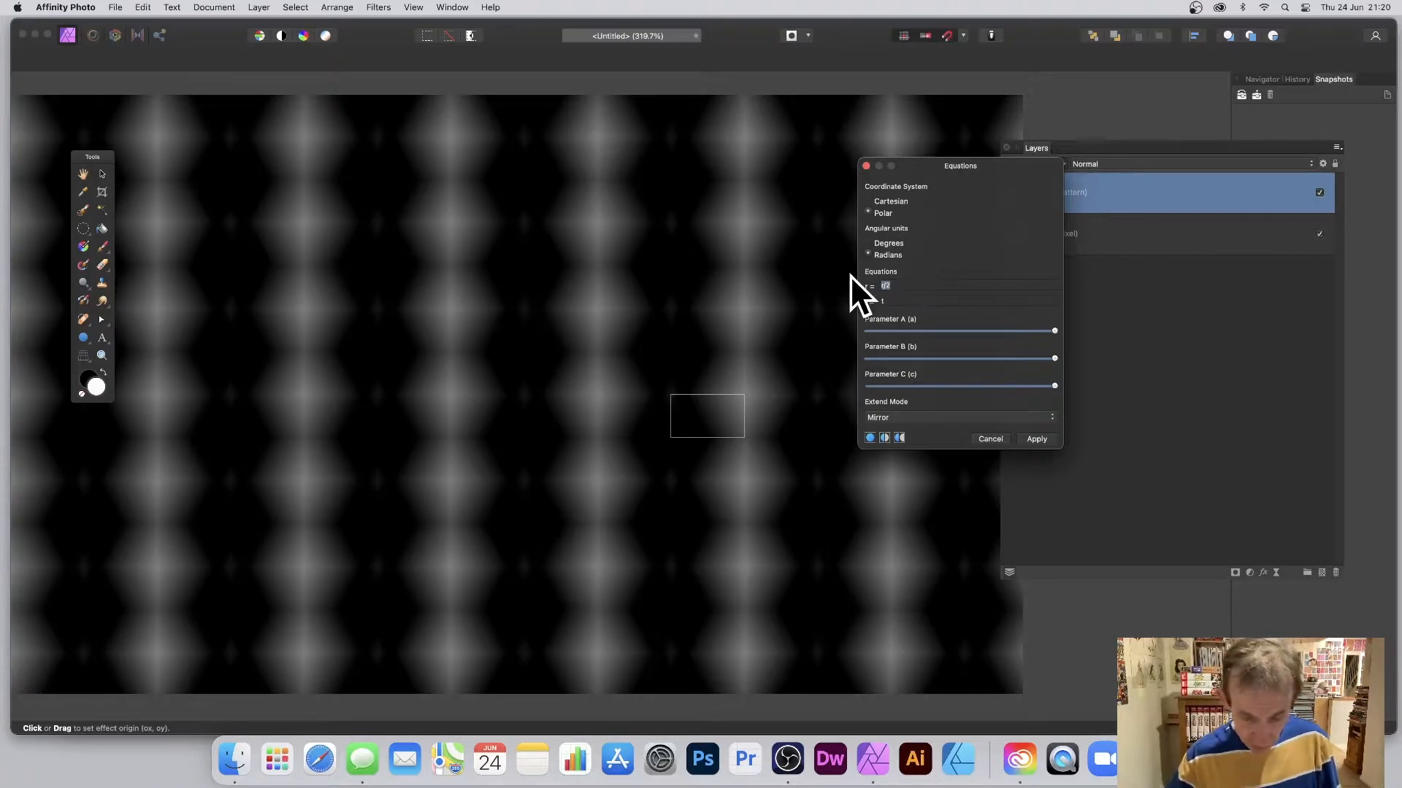
{"action": "type", "text": "r*5"}
{"action": "key", "text": "BackSpace"}
{"action": "key", "text": "BackSpace"}
{"action": "key", "text": "BackSpace"}
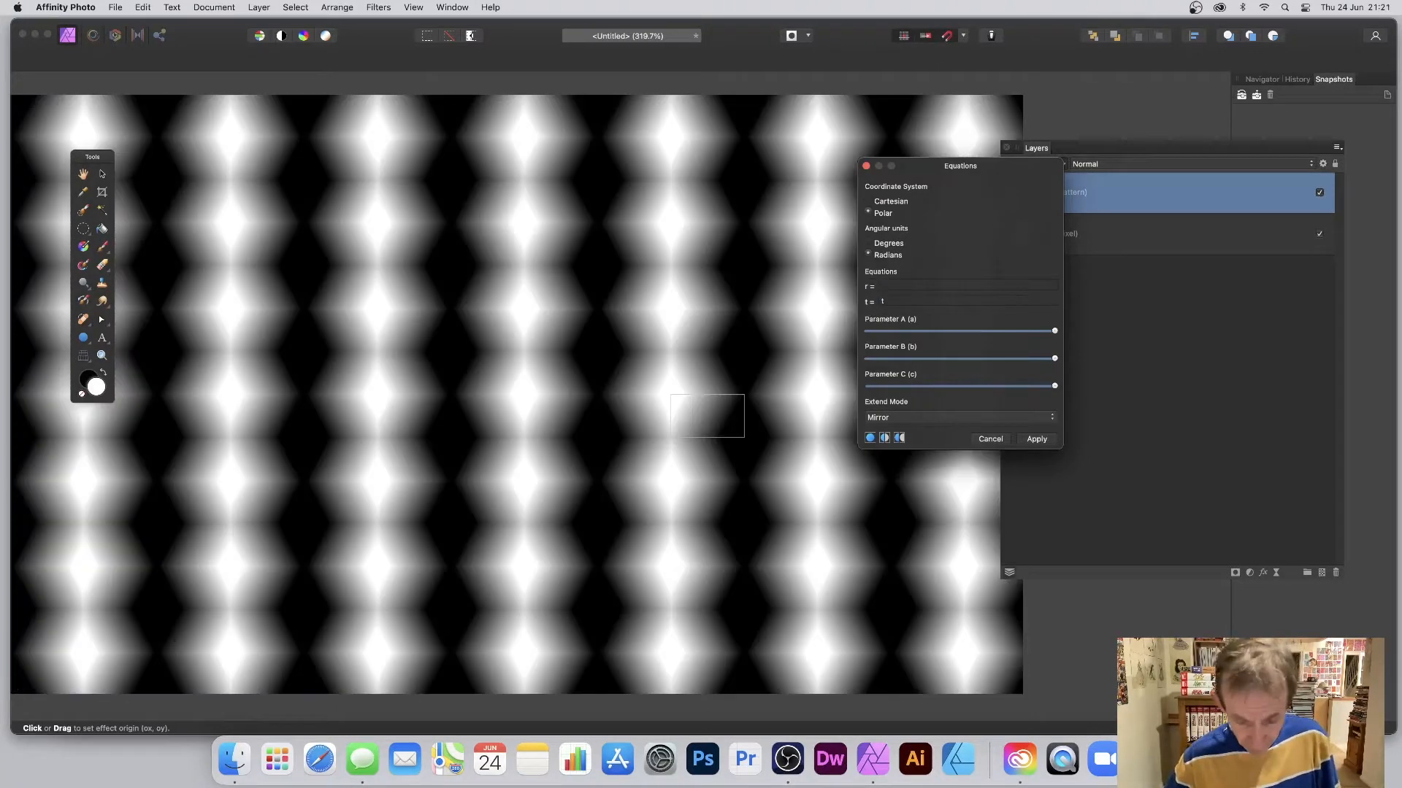
Set the r equation to 5*a*r and lower Parameter A to slightly under halfway.
{"action": "type", "text": "5*a*"}
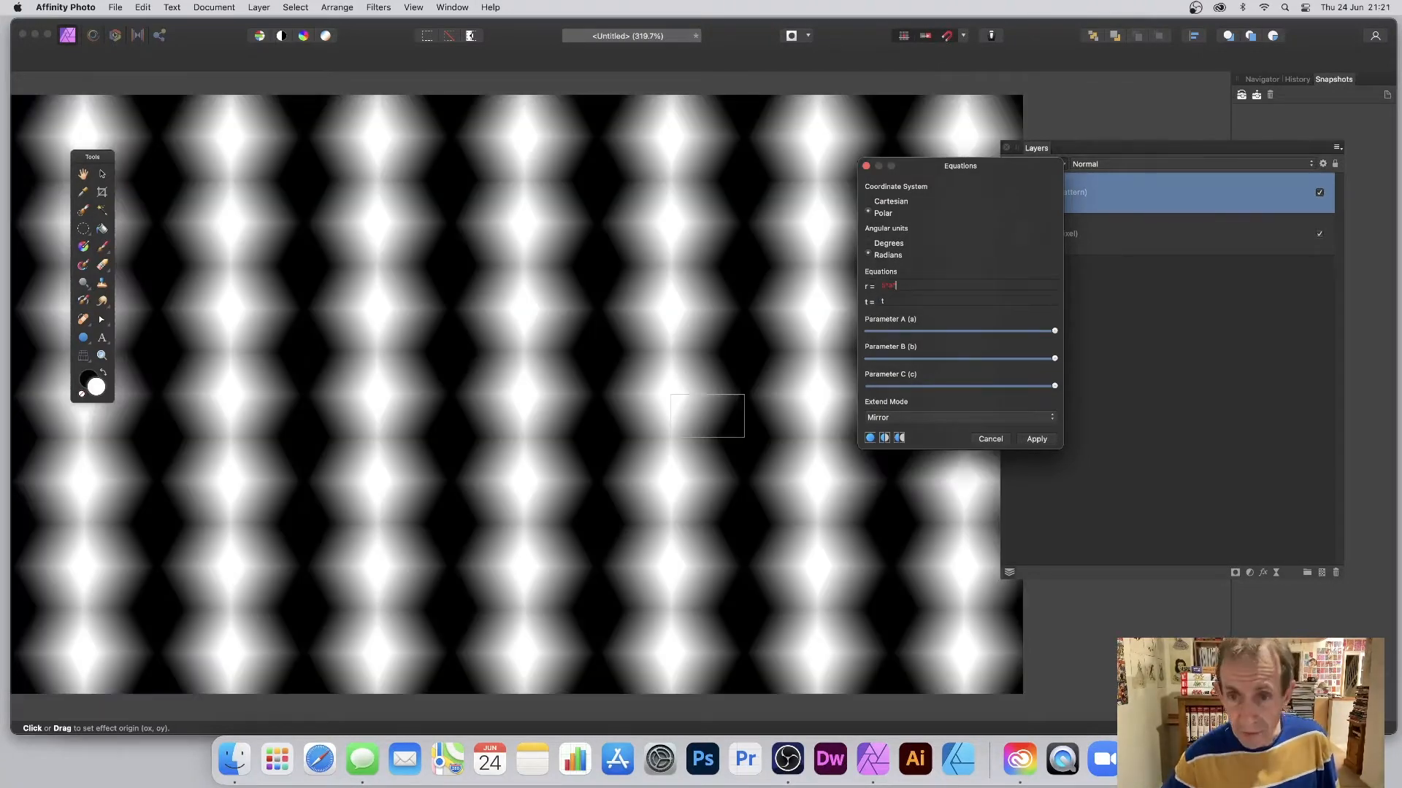
{"action": "type", "text": "r"}
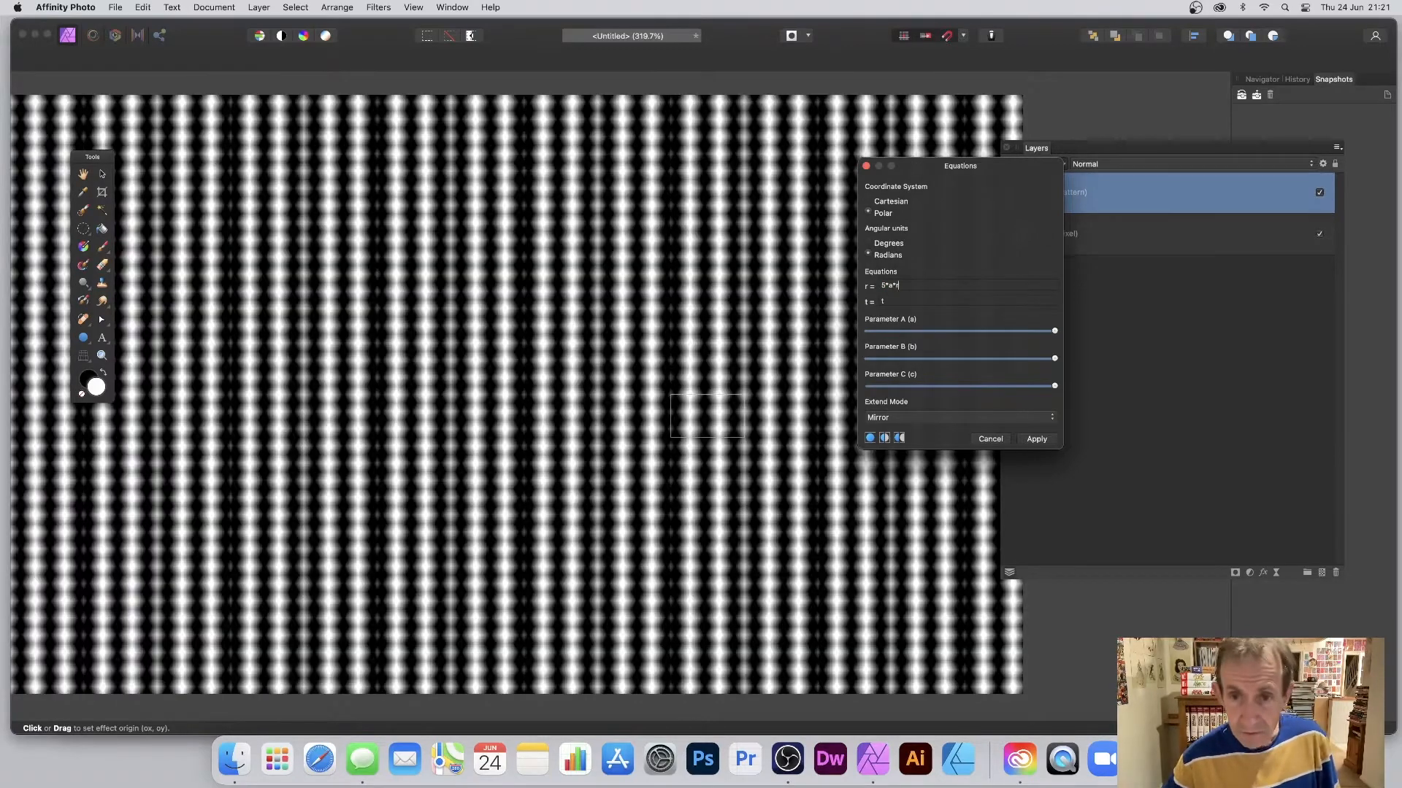
{"action": "left_click_drag", "start_coordinate": [1048, 328], "coordinate": [950, 330]}
Extend the r equation to 5*a*r-t*1000*b and adjust Parameters A and B to slightly under halfway.
{"action": "left_click", "coordinate": [913, 285]}
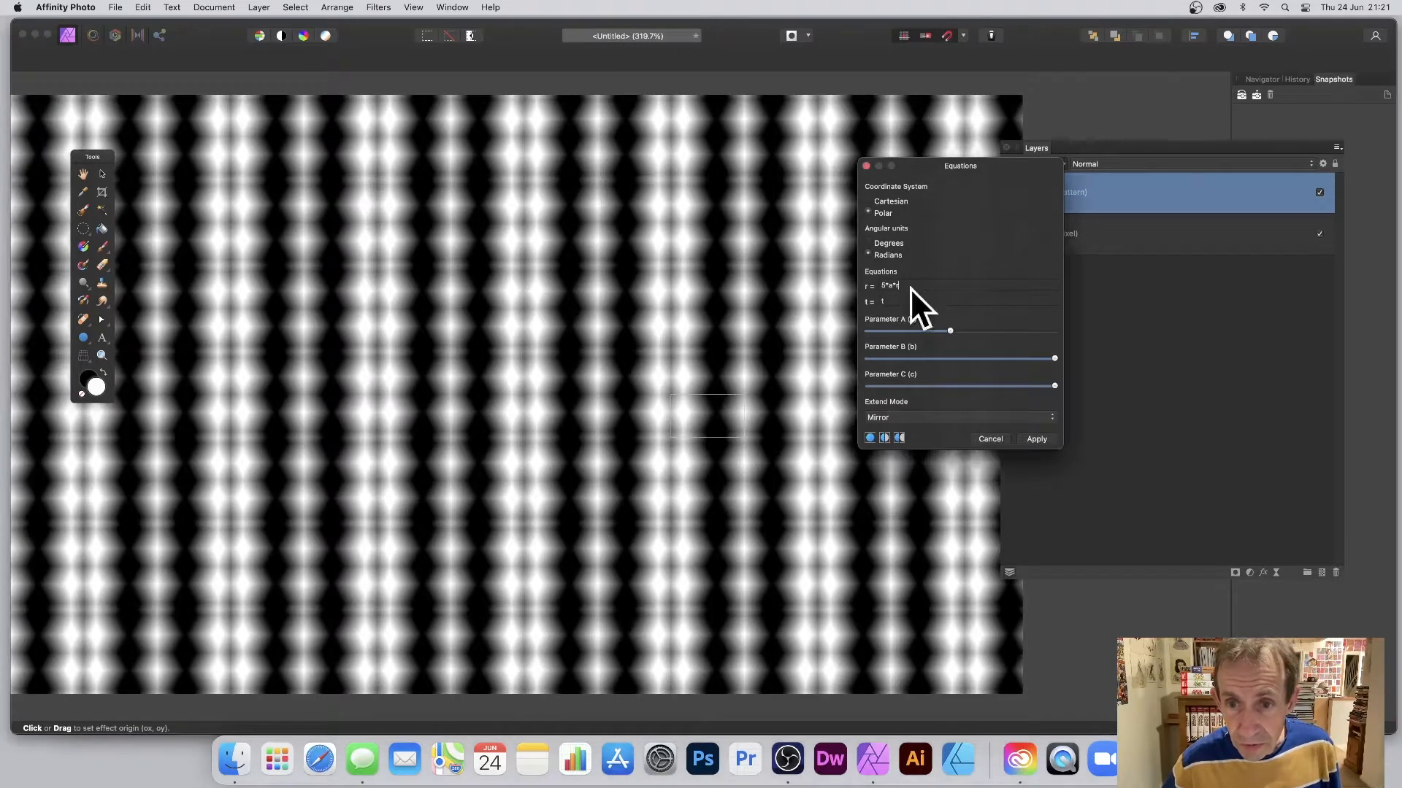
{"action": "type", "text": "*"}
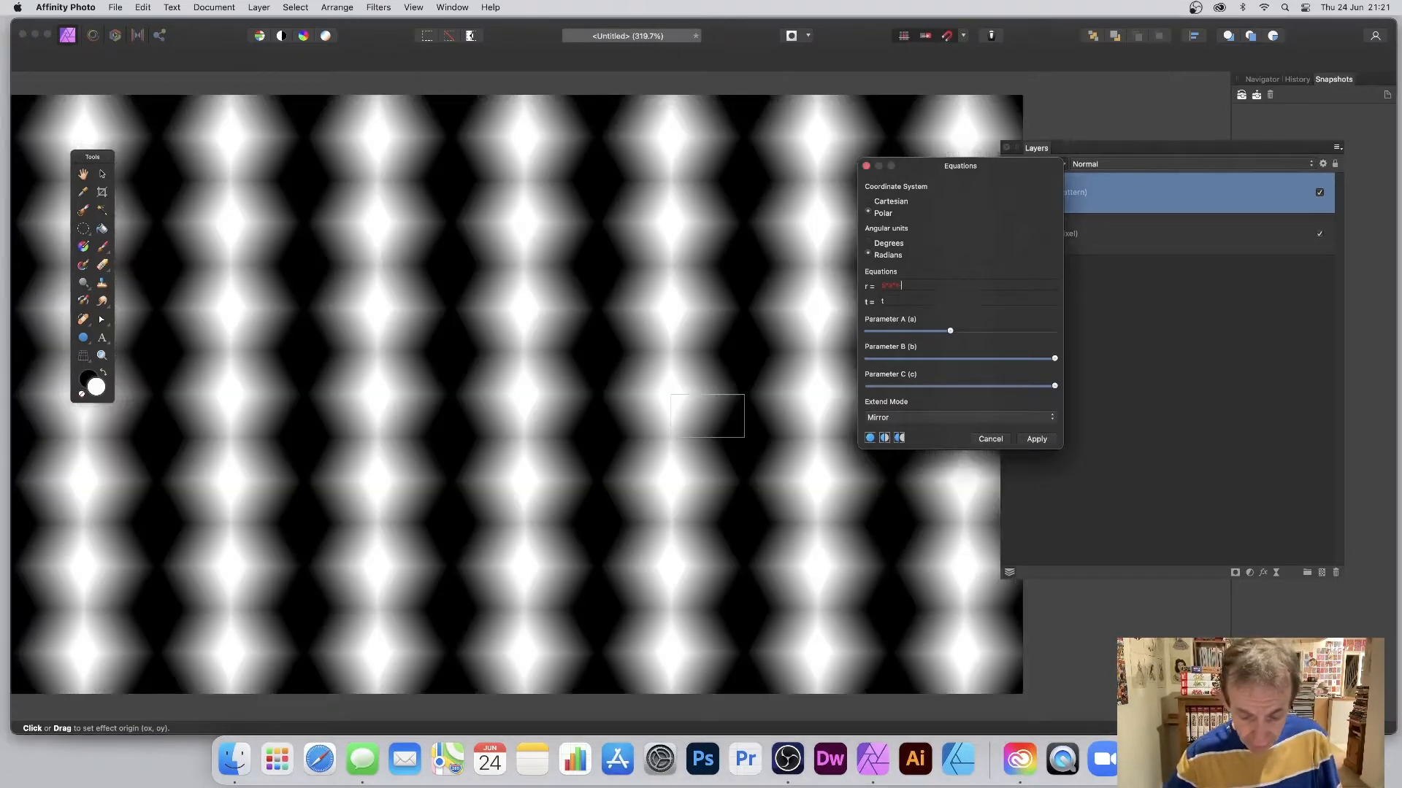
{"action": "type", "text": "t"}
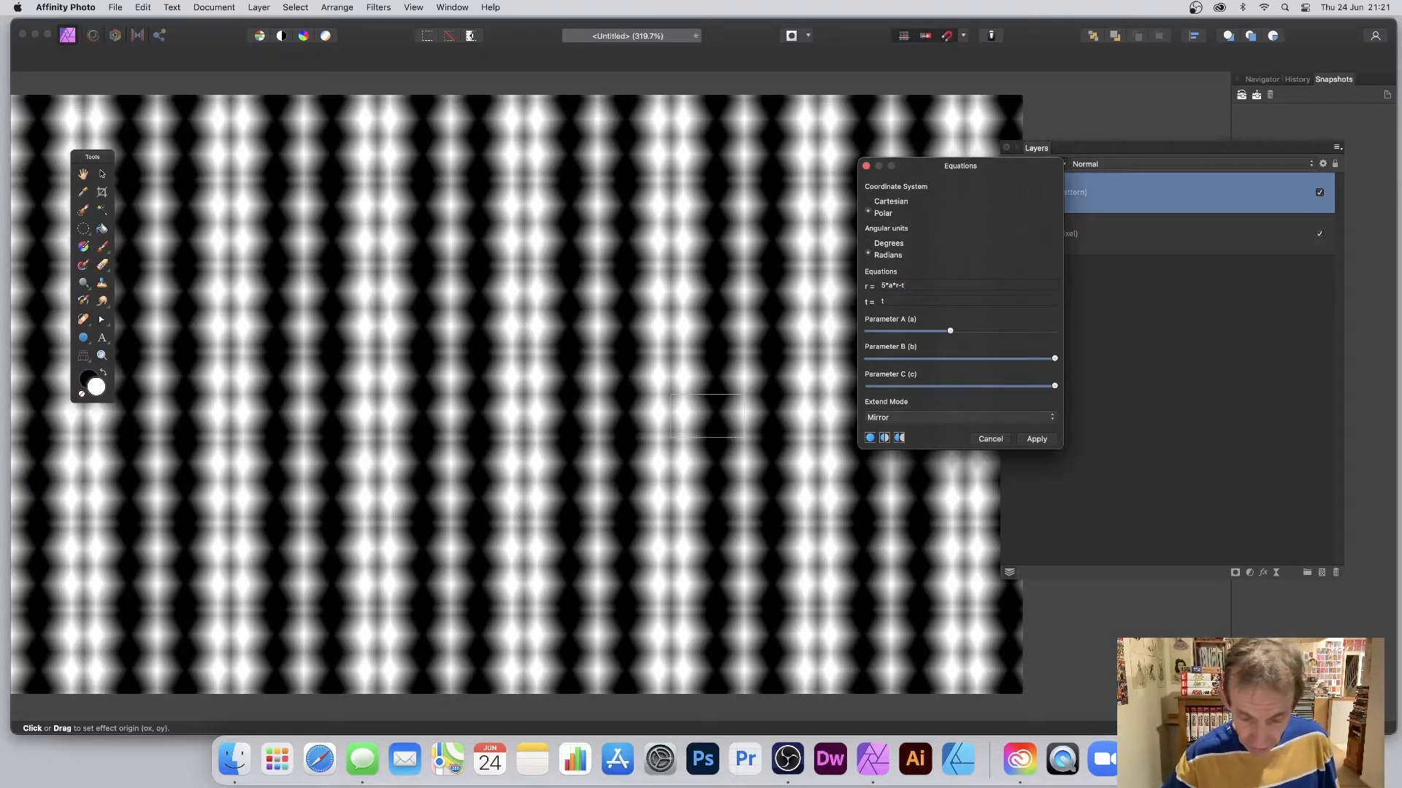
{"action": "type", "text": "*100"}
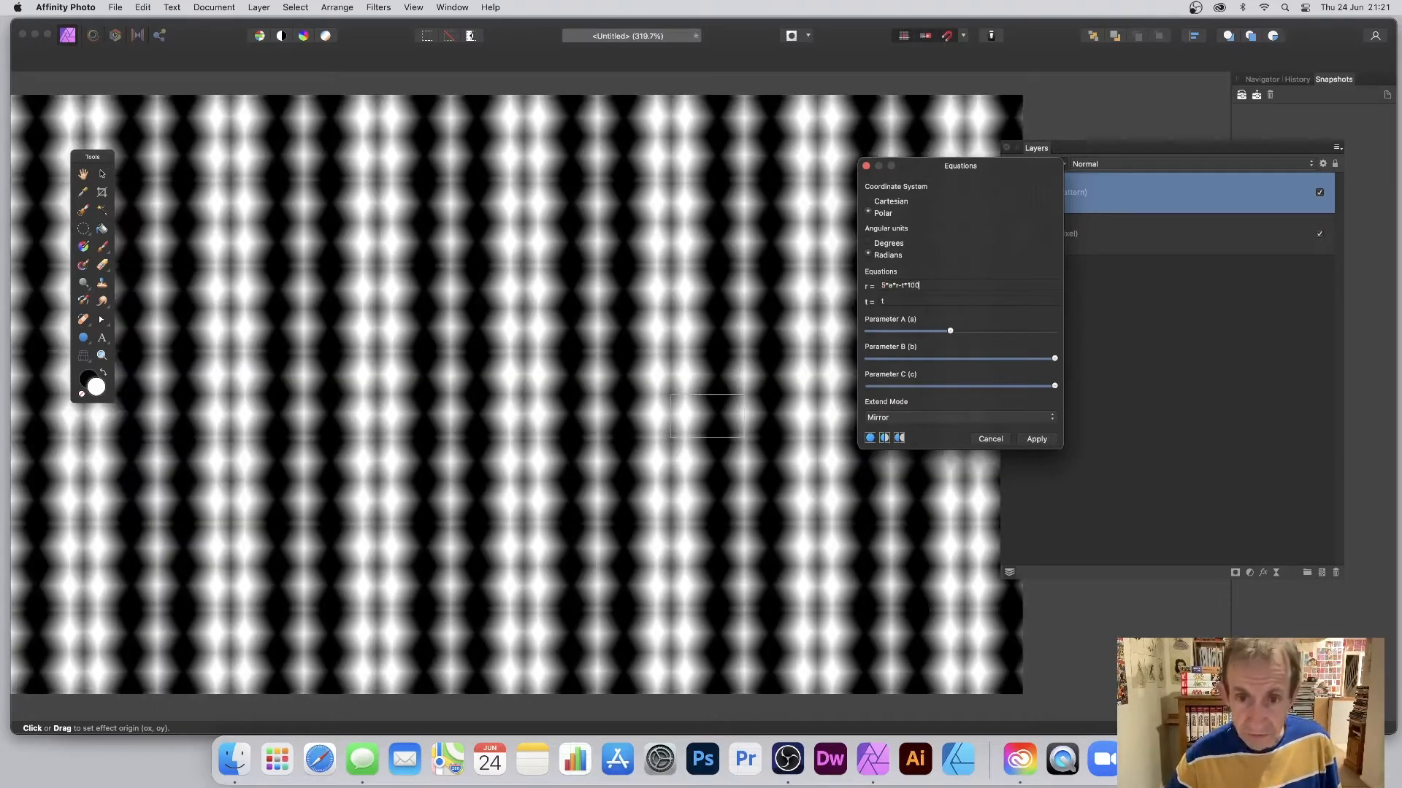
{"action": "type", "text": "0"}
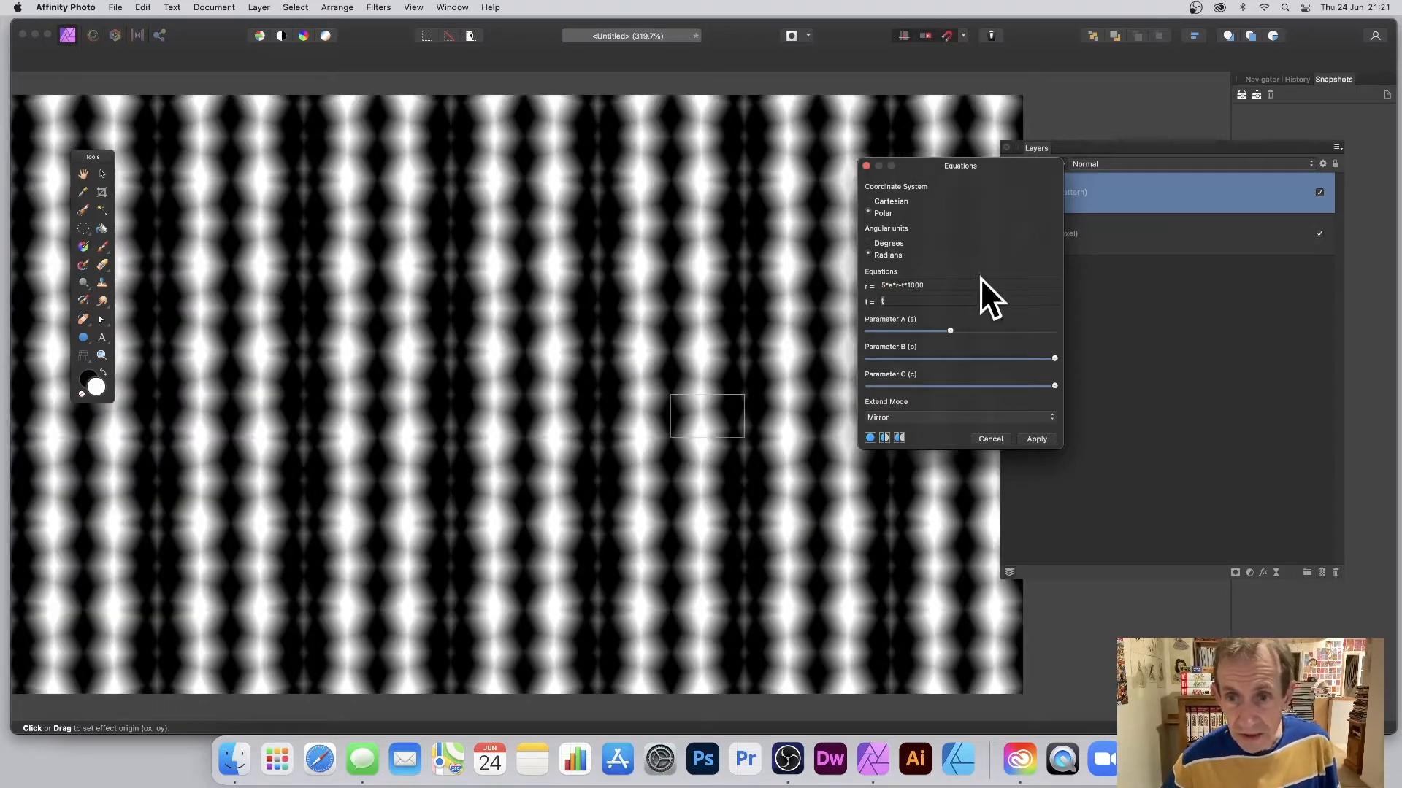
{"action": "left_click", "coordinate": [937, 286]}
{"action": "type", "text": "*"}
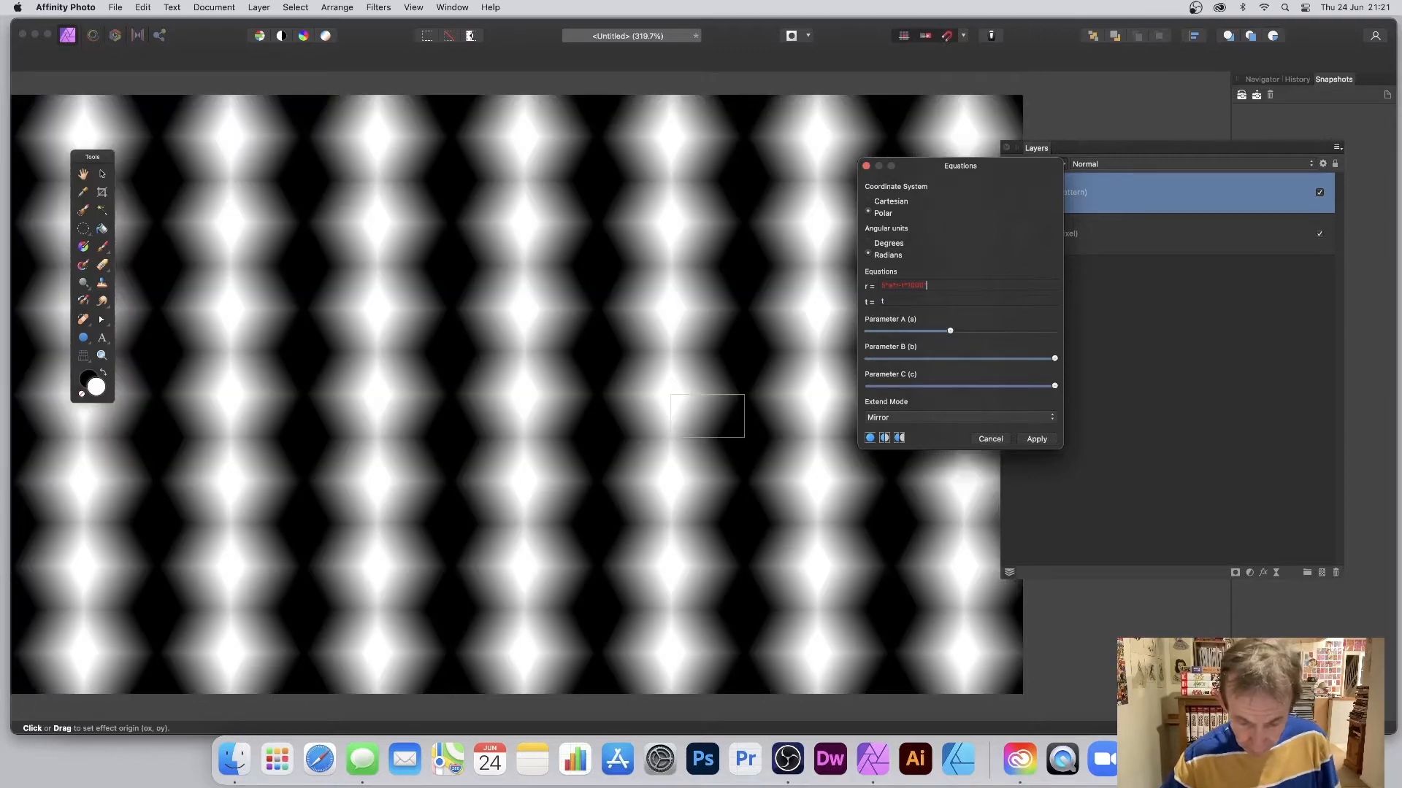
{"action": "type", "text": "b"}
{"action": "mouse_move", "coordinate": [948, 334]}
{"action": "left_mouse_down"}
{"action": "mouse_move", "coordinate": [875, 326]}
{"action": "mouse_move", "coordinate": [1002, 333]}
{"action": "mouse_move", "coordinate": [960, 331]}
{"action": "left_mouse_up"}
{"action": "left_click_drag", "start_coordinate": [1051, 357], "coordinate": [944, 330]}
Set the t equation to t*2*c and lower Parameter C slightly below its maximum.
{"action": "left_click", "coordinate": [899, 301]}
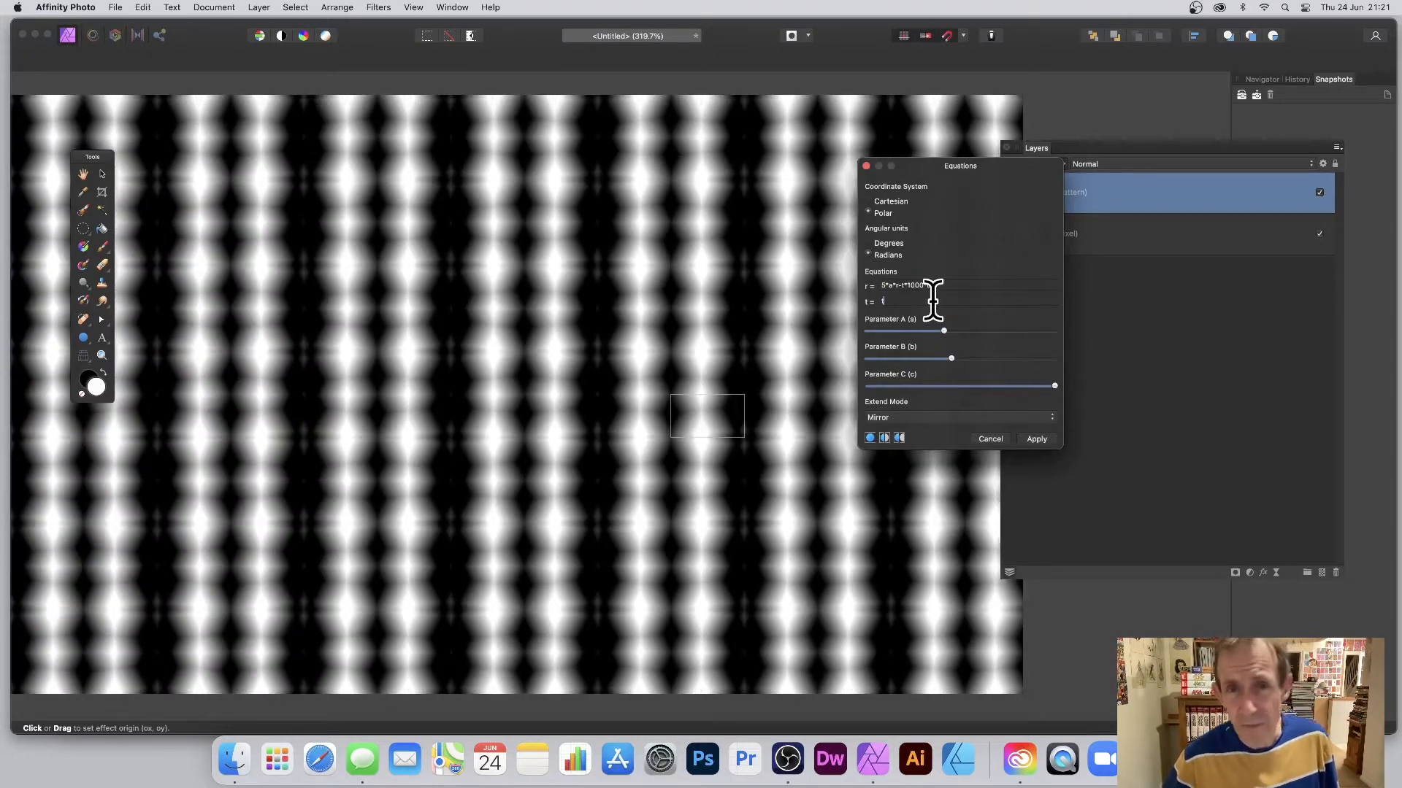
{"action": "type", "text": "^2"}
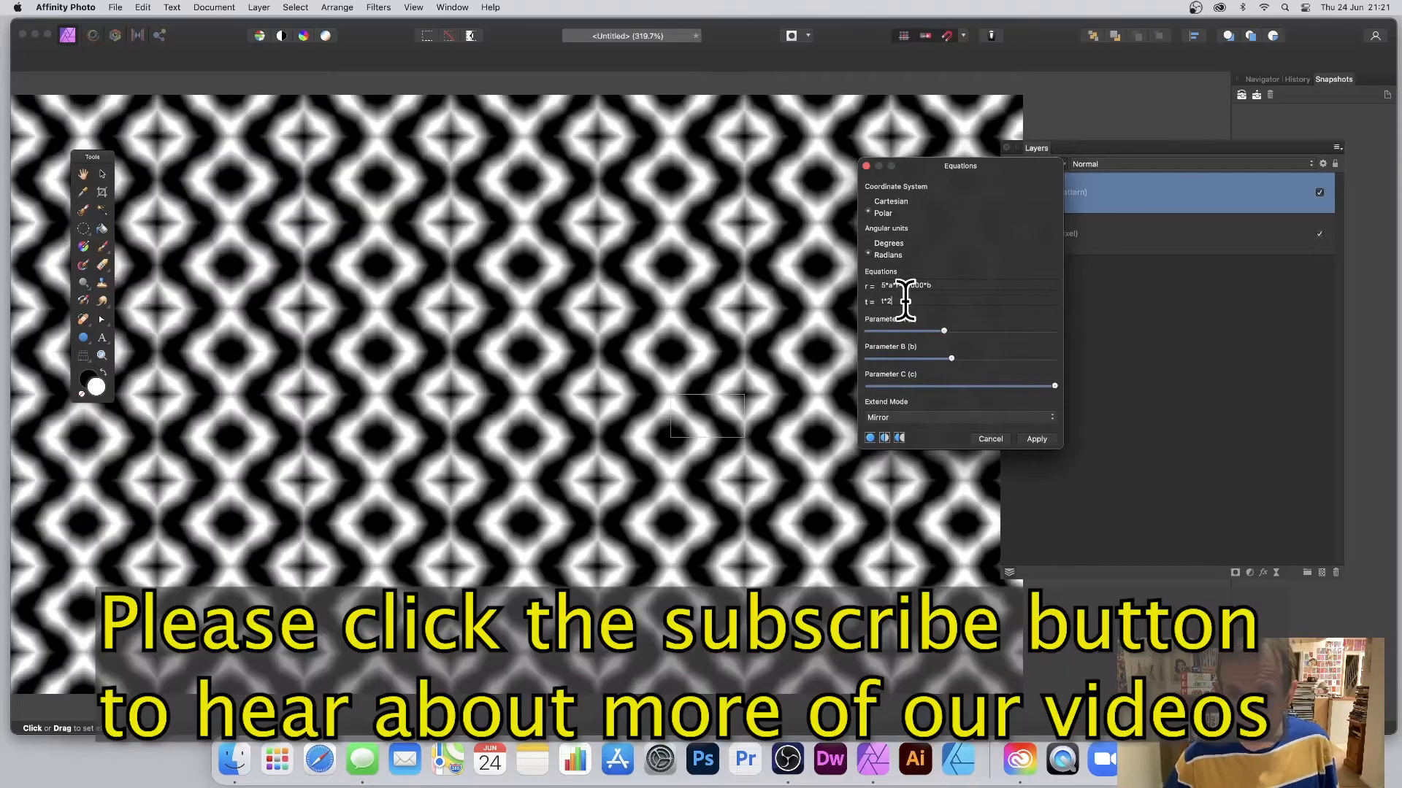
{"action": "type", "text": "*c"}
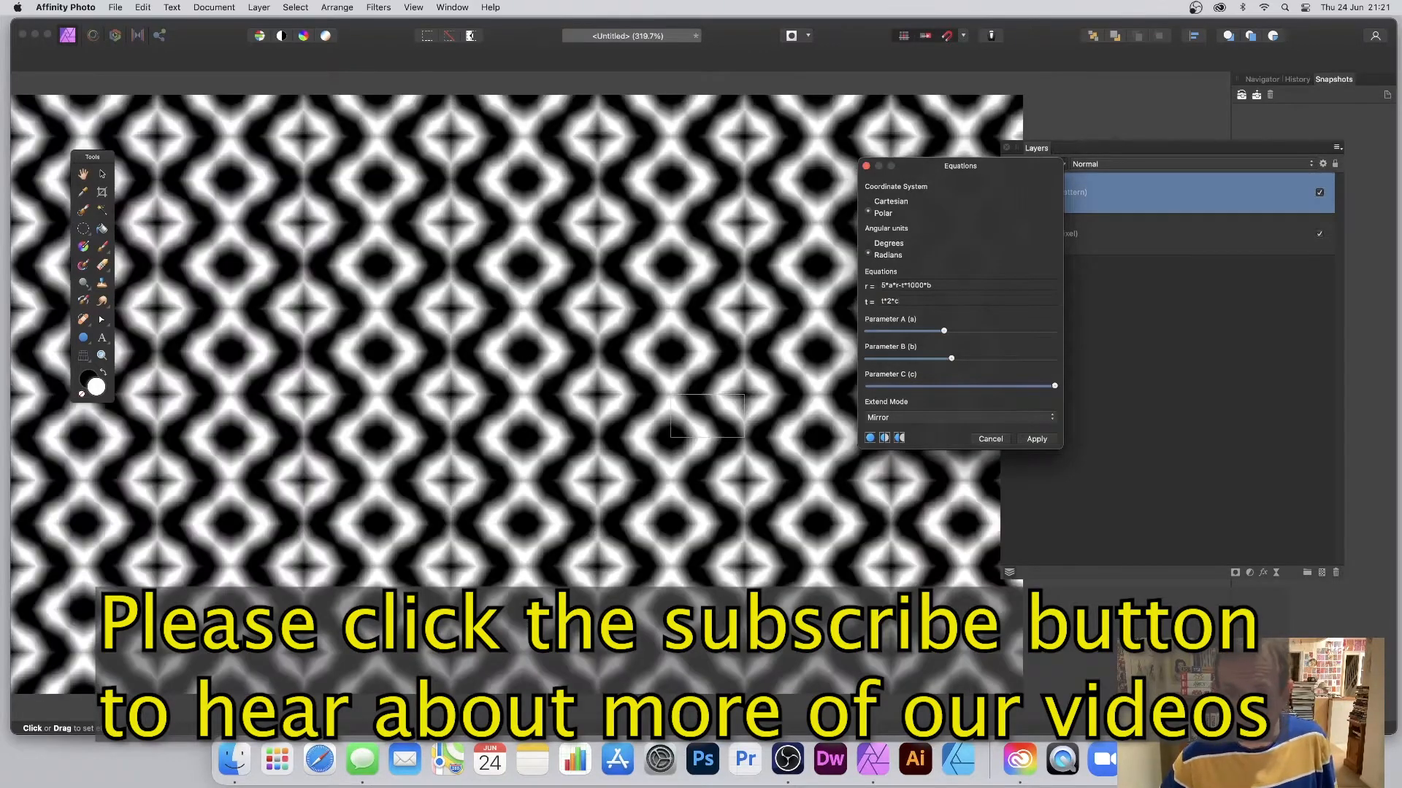
{"action": "mouse_move", "coordinate": [1045, 379]}
{"action": "left_mouse_down"}
{"action": "mouse_move", "coordinate": [942, 378]}
{"action": "mouse_move", "coordinate": [1046, 381]}
{"action": "left_mouse_up"}
Change the t equation to t*10*c, lower Parameters C and A slightly, and raise Parameter B to about three quarters.
{"action": "left_click", "coordinate": [892, 301]}
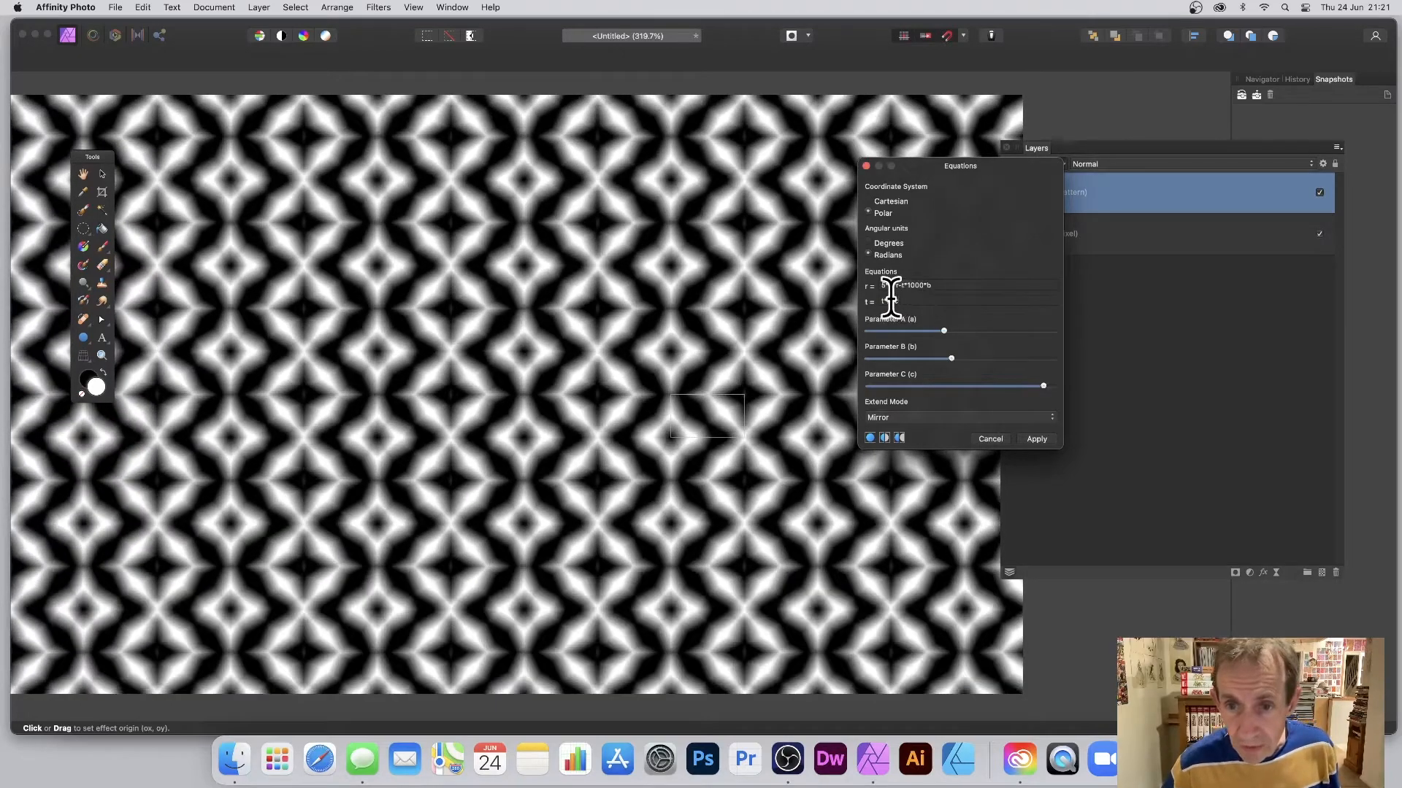
{"action": "key", "text": "BackSpace"}
{"action": "type", "text": "10*"}
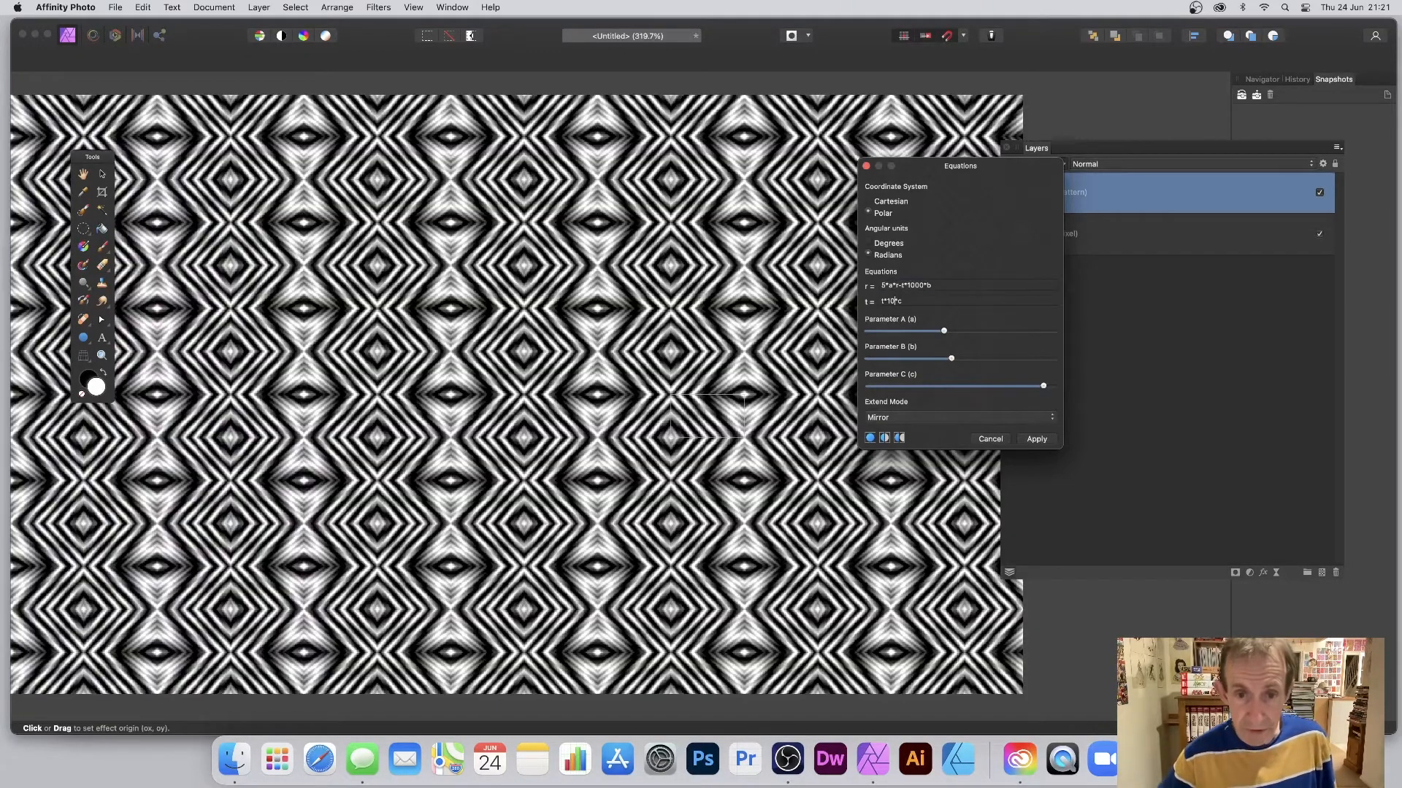
{"action": "key", "text": "Tab"}
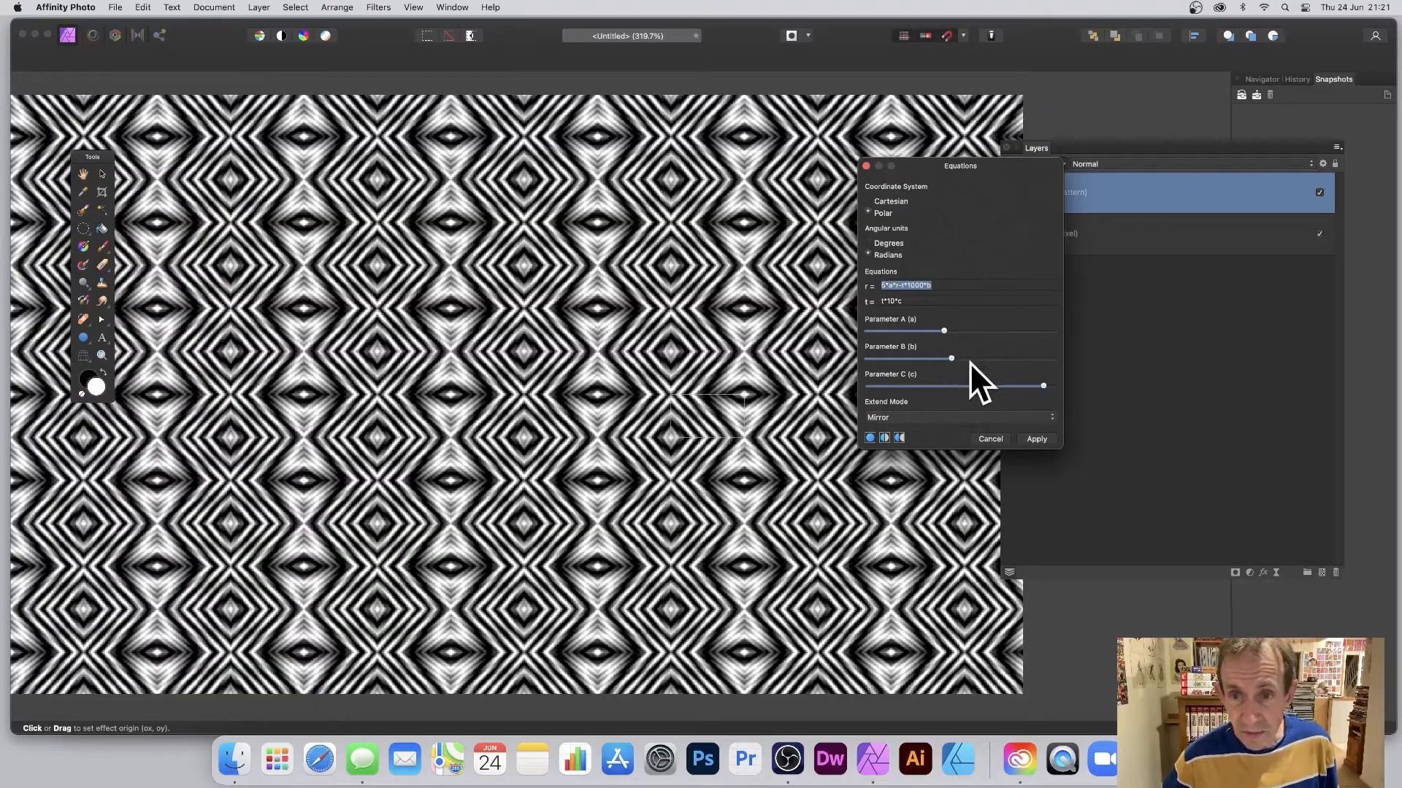
{"action": "mouse_move", "coordinate": [1040, 384]}
{"action": "left_mouse_down"}
{"action": "mouse_move", "coordinate": [974, 386]}
{"action": "mouse_move", "coordinate": [1021, 386]}
{"action": "left_mouse_up"}
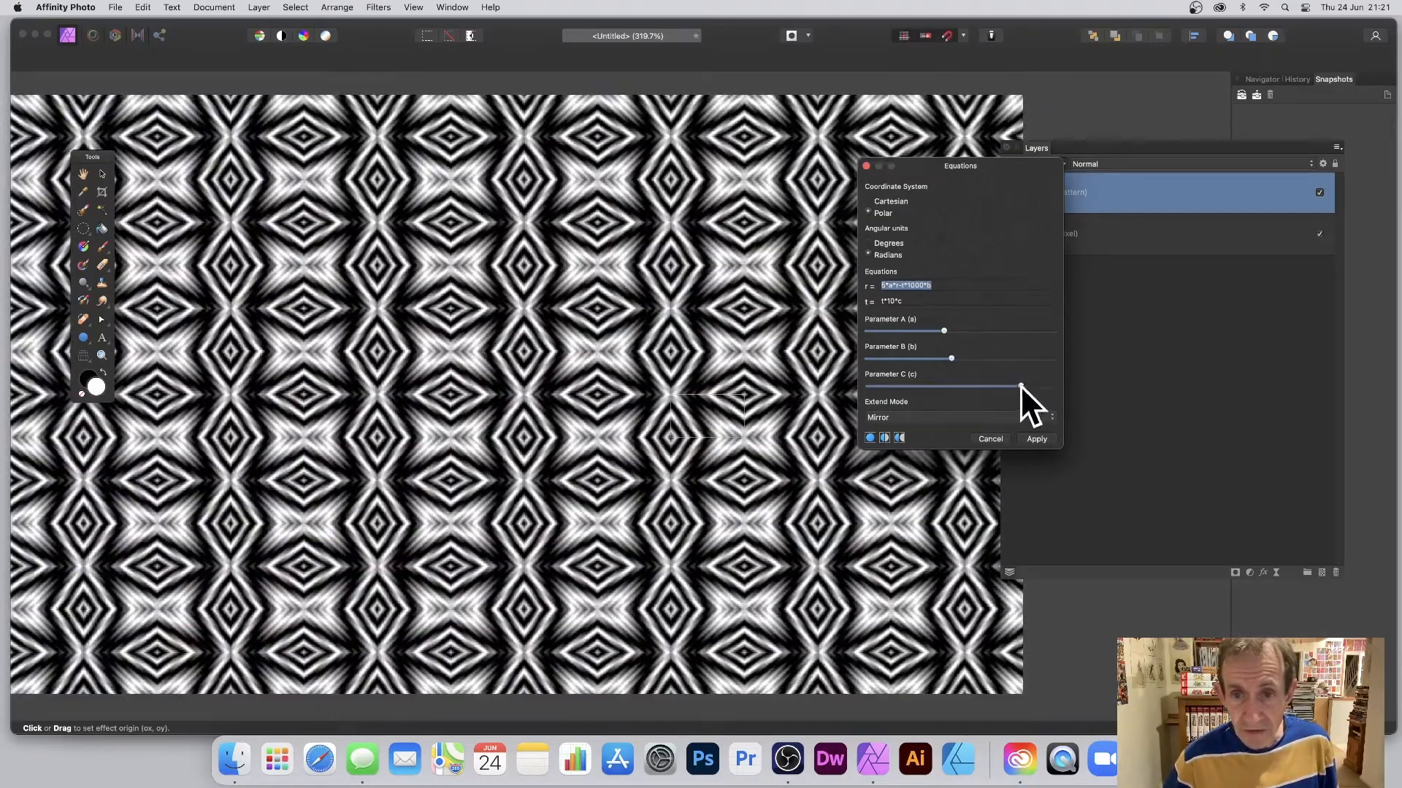
{"action": "left_click_drag", "start_coordinate": [944, 330], "coordinate": [1011, 359]}
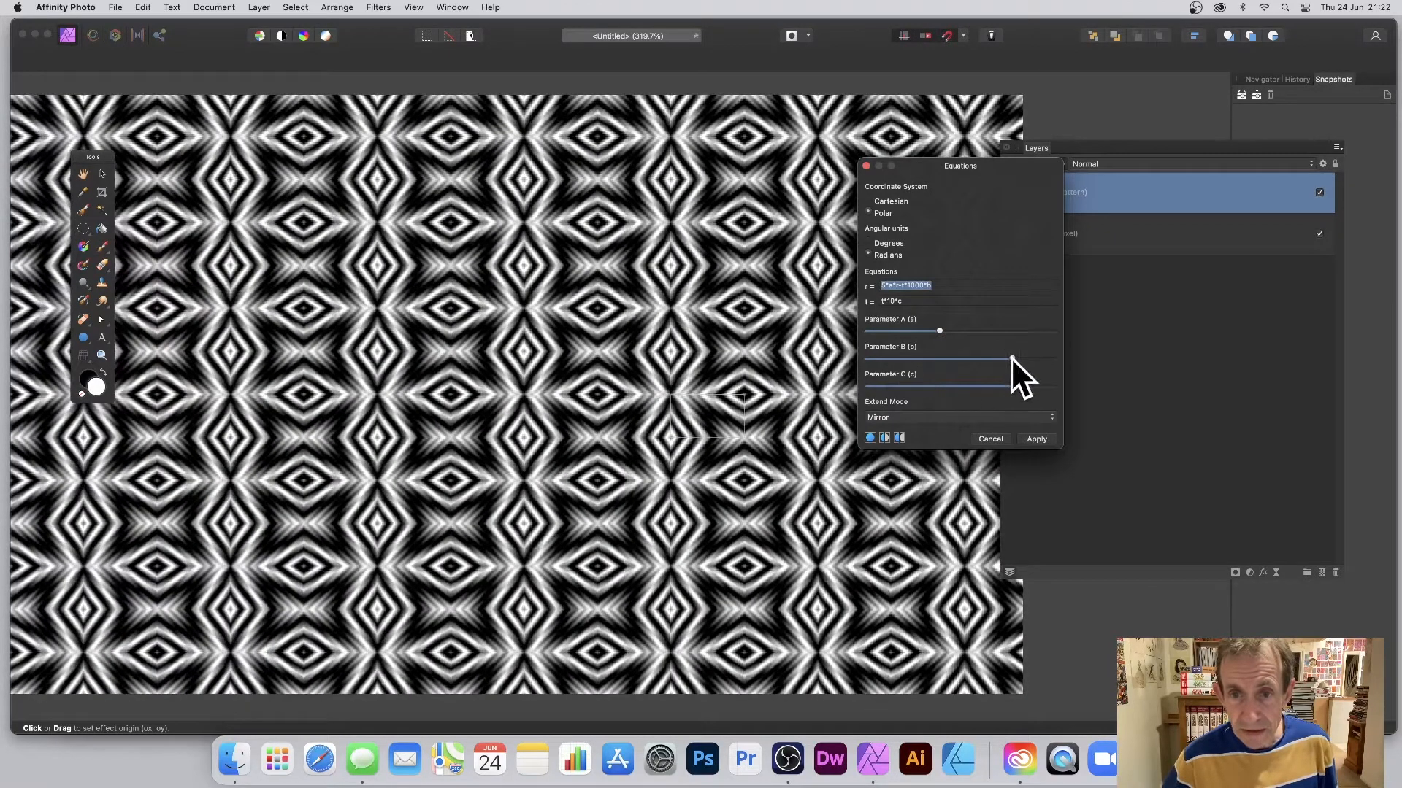
Replace the last term of the r equation so that it reads 5*a*r-r*r/100.
{"action": "left_click", "coordinate": [905, 283]}
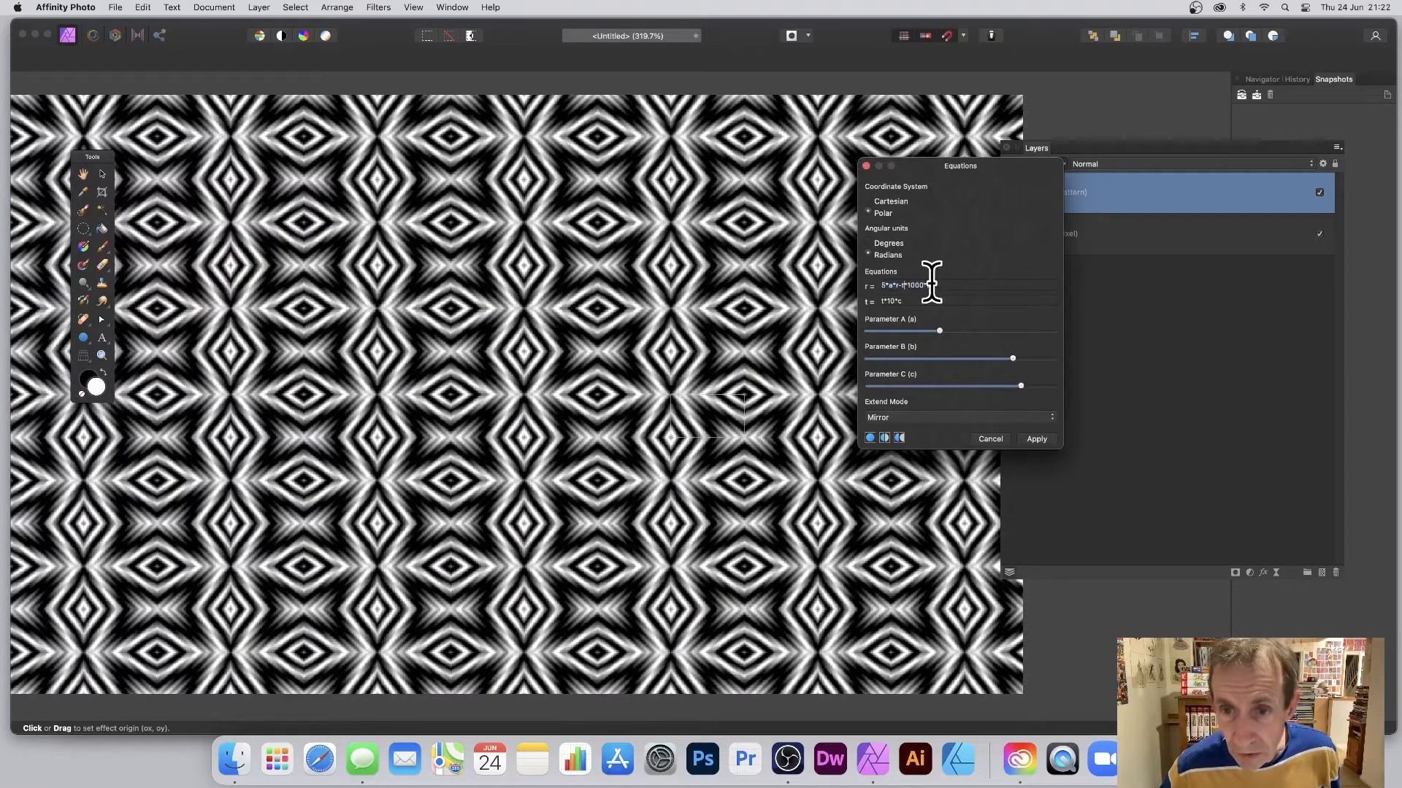
{"action": "left_click", "coordinate": [939, 284]}
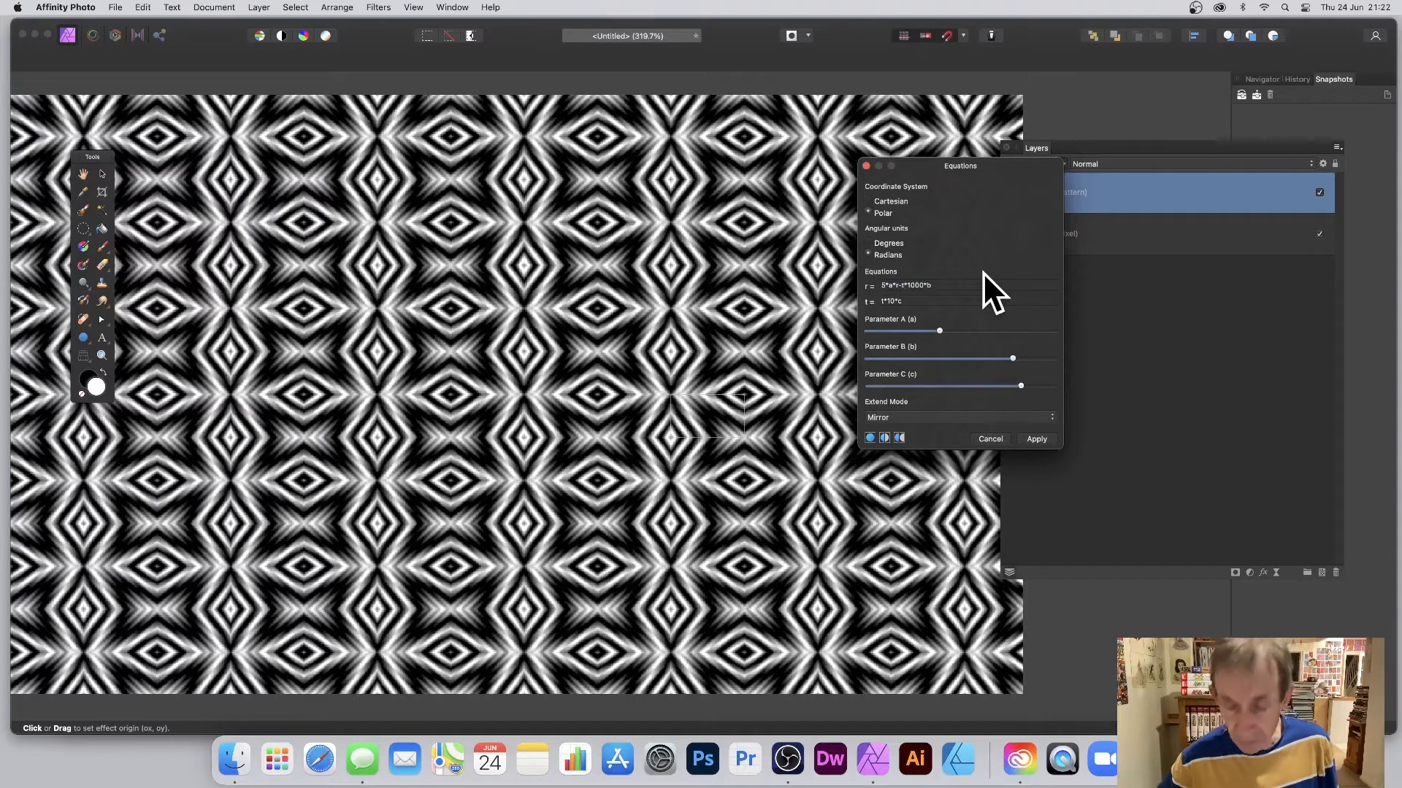
{"action": "key", "text": "BackSpace"}
{"action": "key", "text": "BackSpace"}
{"action": "key", "text": "BackSpace"}
{"action": "key", "text": "BackSpace"}
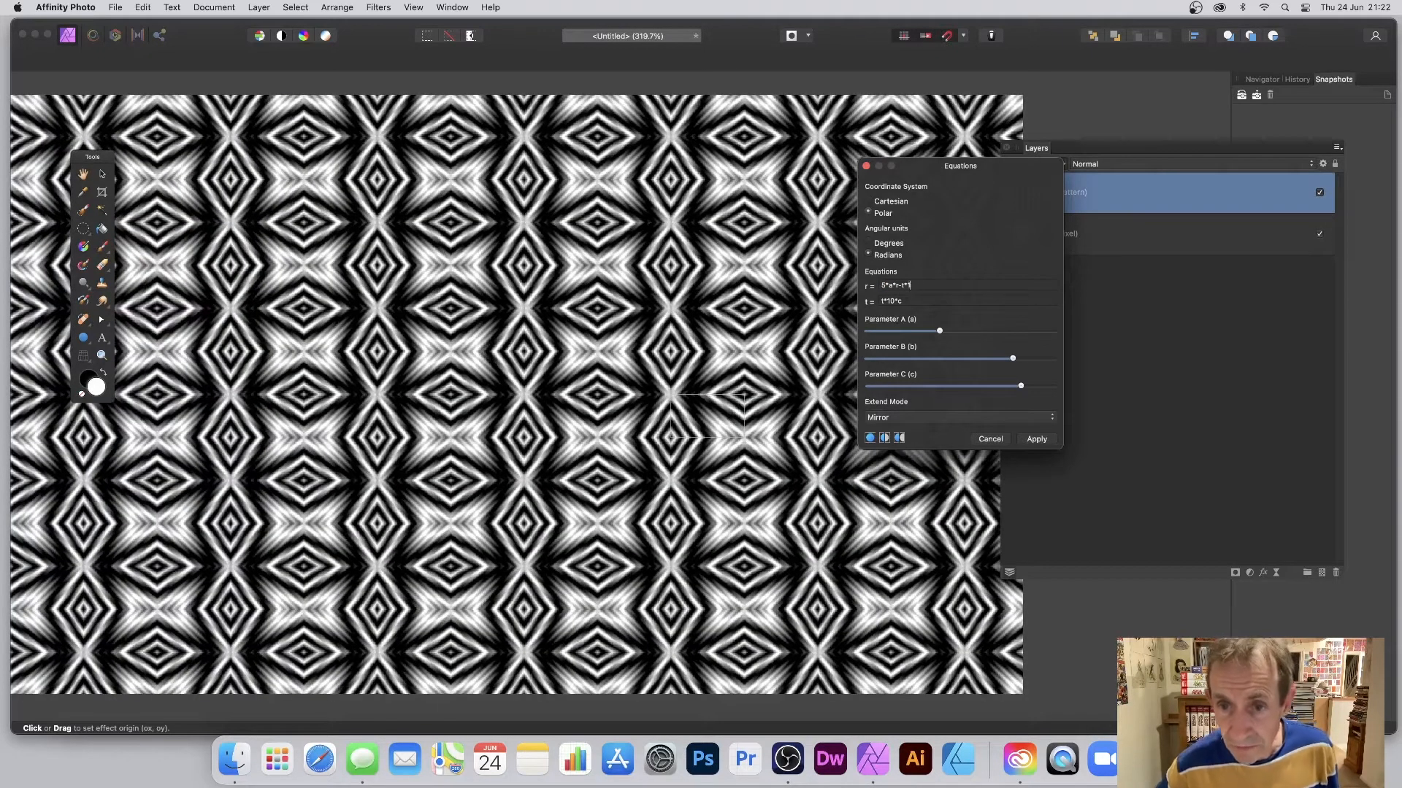
{"action": "key", "text": "BackSpace"}
{"action": "key", "text": "BackSpace"}
{"action": "key", "text": "BackSpace"}
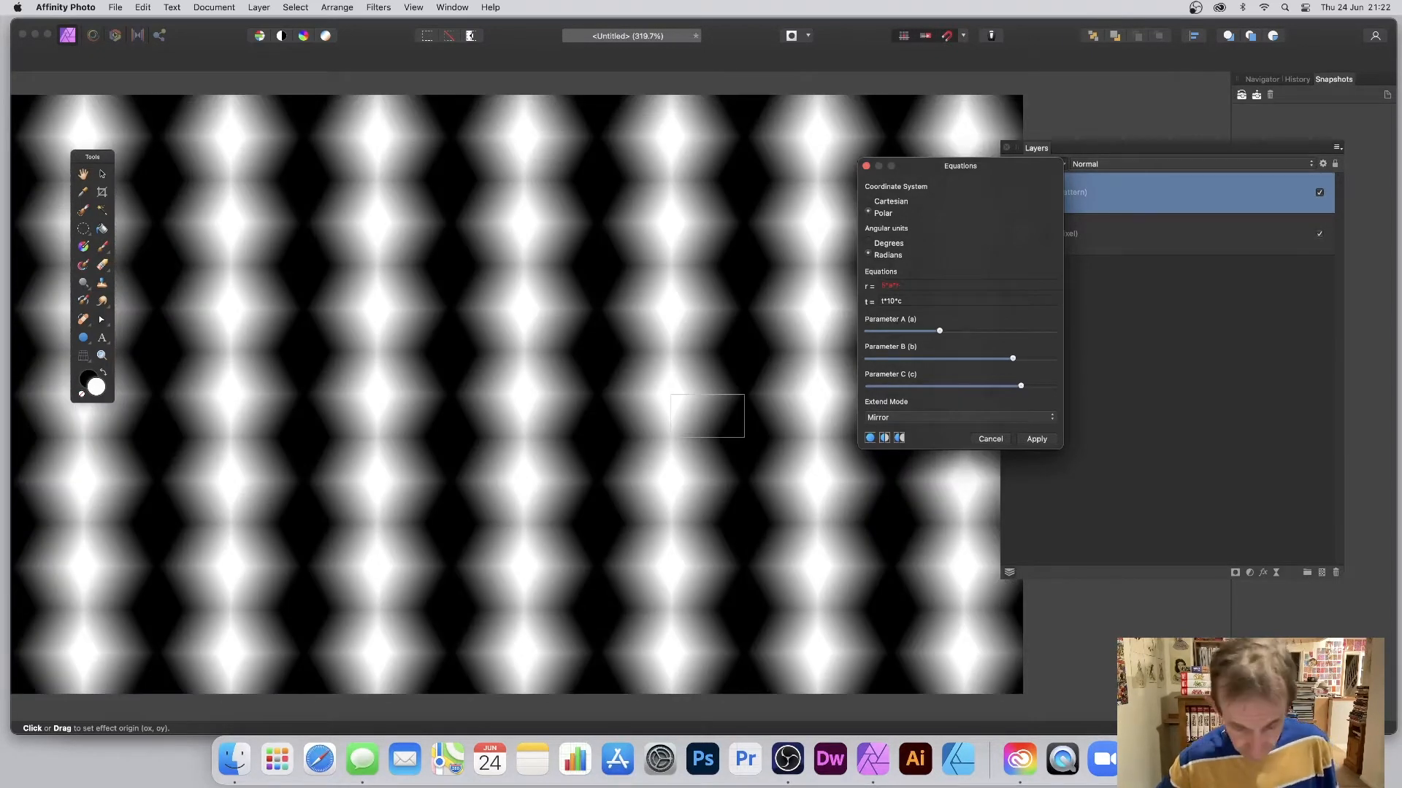
{"action": "type", "text": "r*r"}
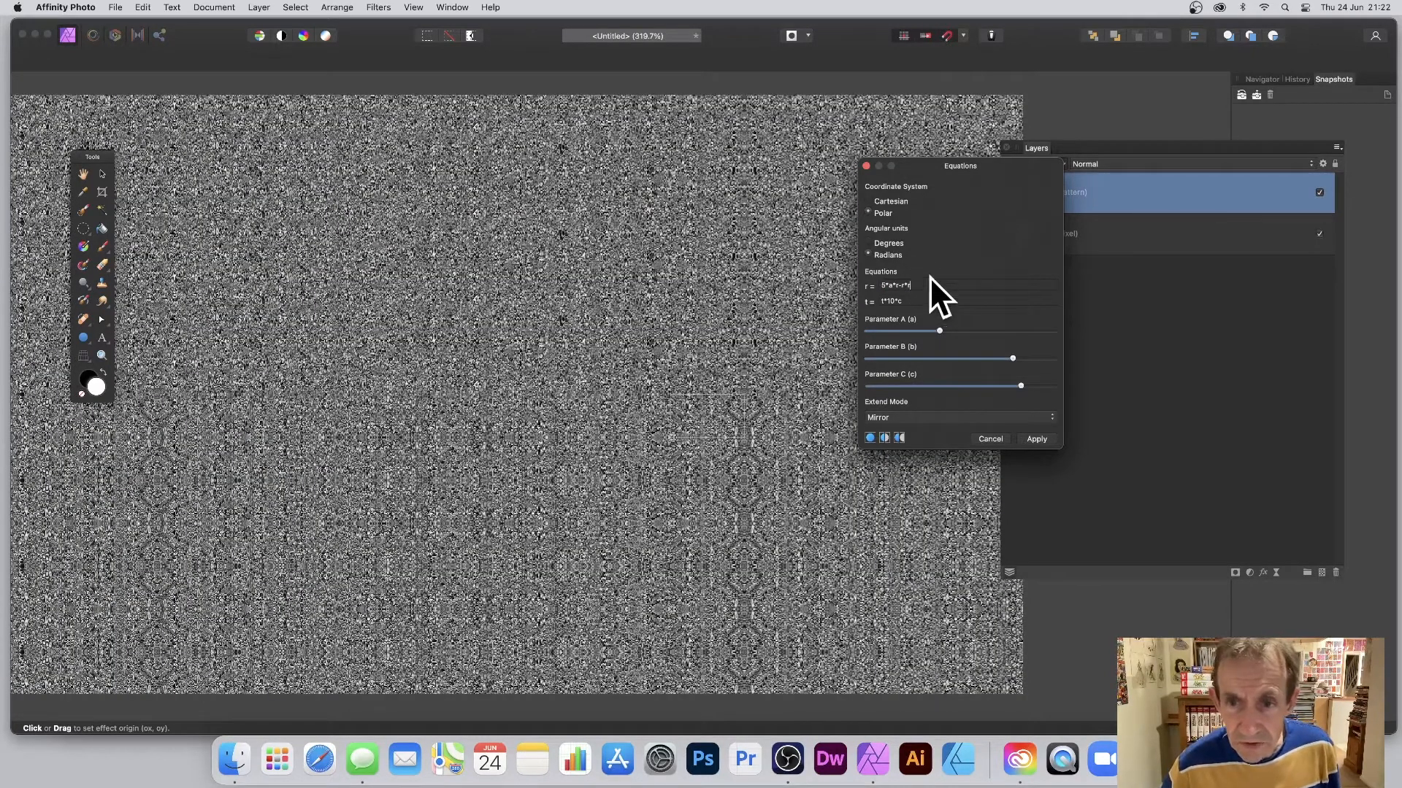
{"action": "type", "text": "/100"}
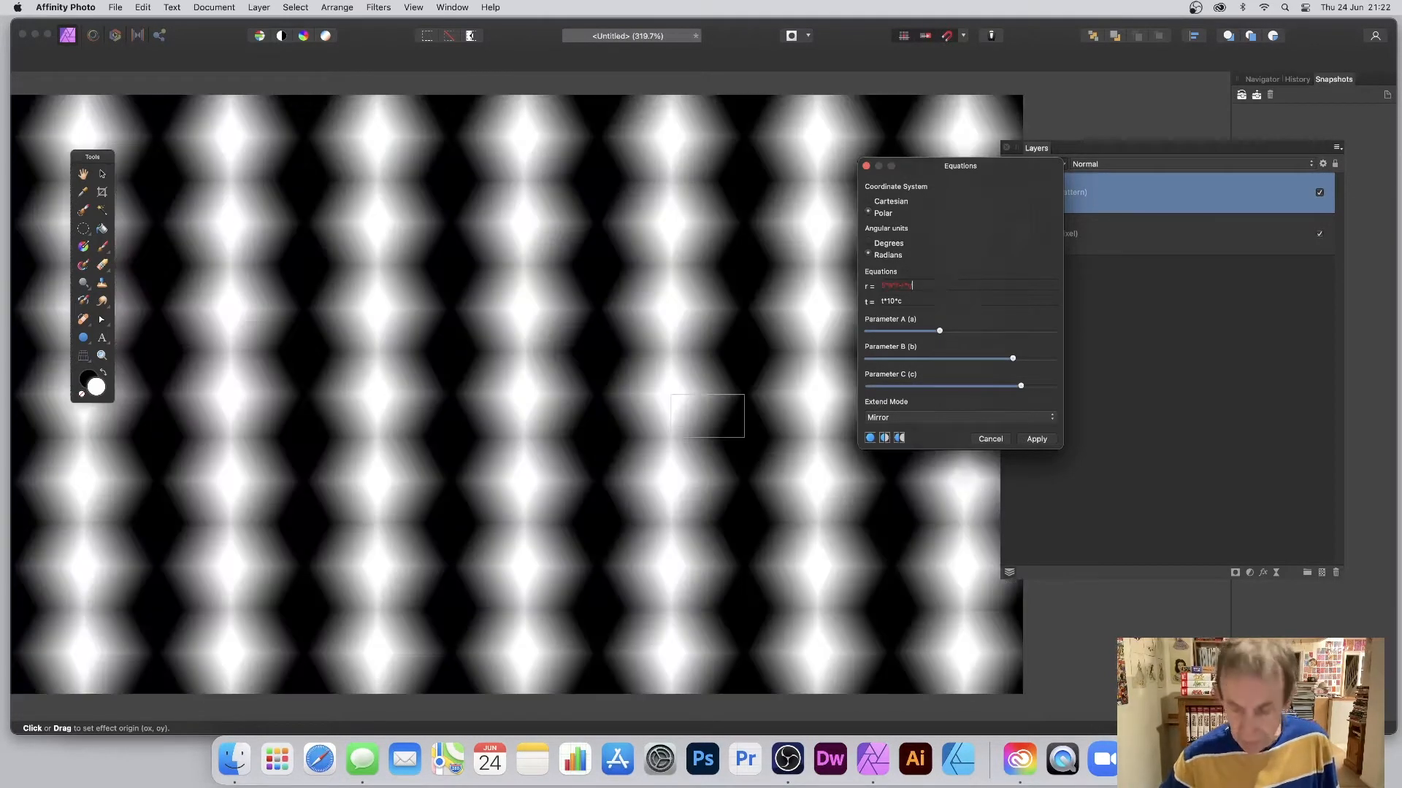
{"action": "key", "text": "Tab"}
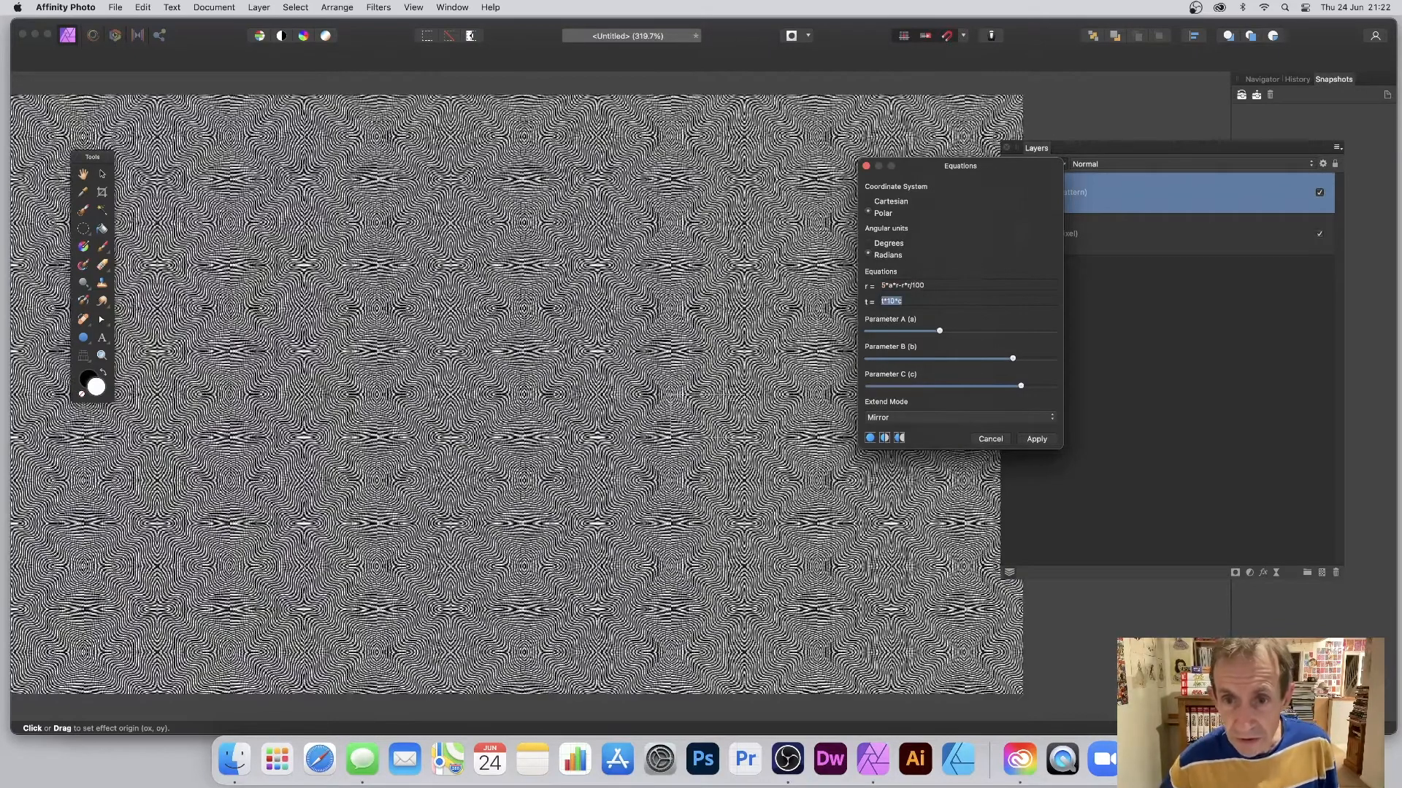
Change the divisor in the r equation to 1000 and move Parameters A and B to about halfway.
{"action": "left_click", "coordinate": [933, 279]}
{"action": "type", "text": "0"}
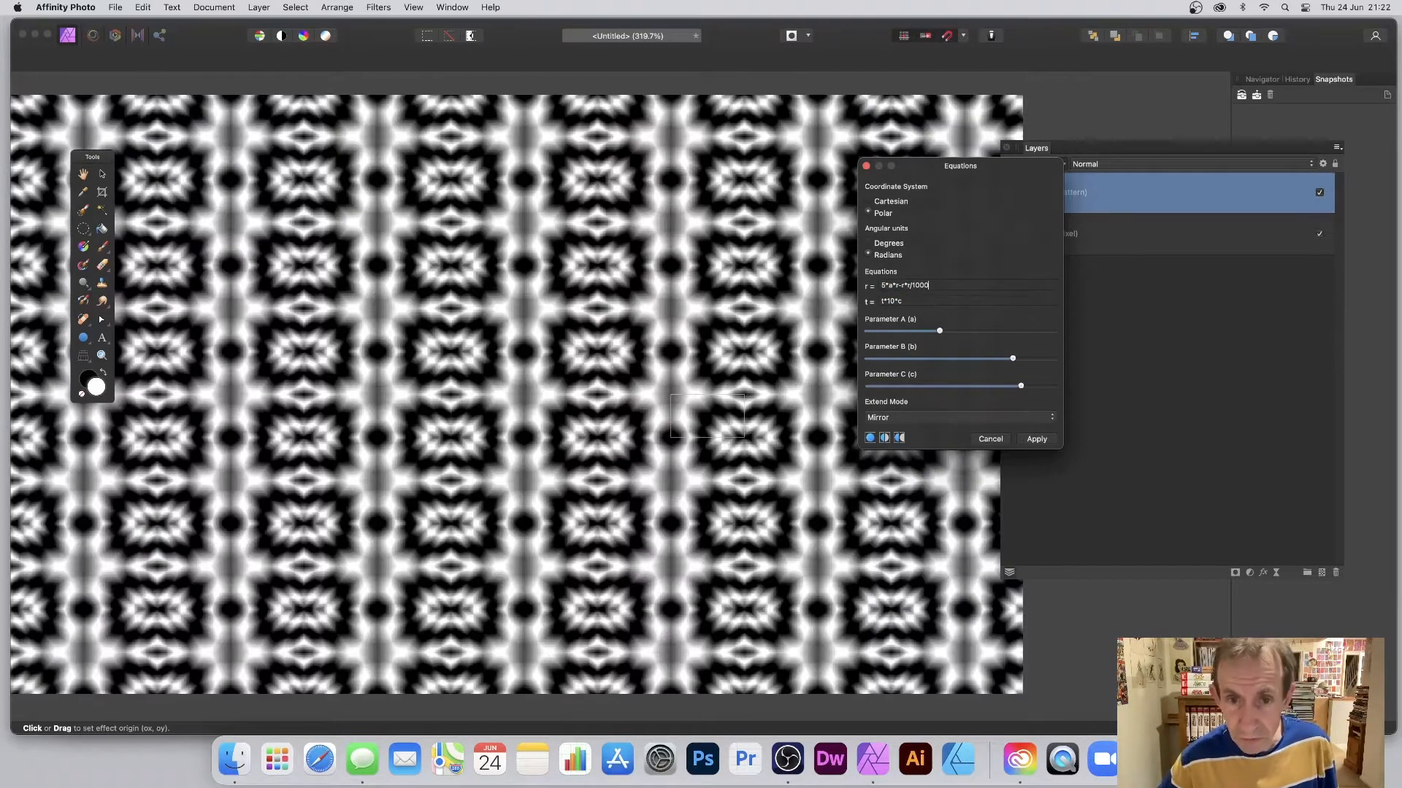
{"action": "key", "text": "Tab"}
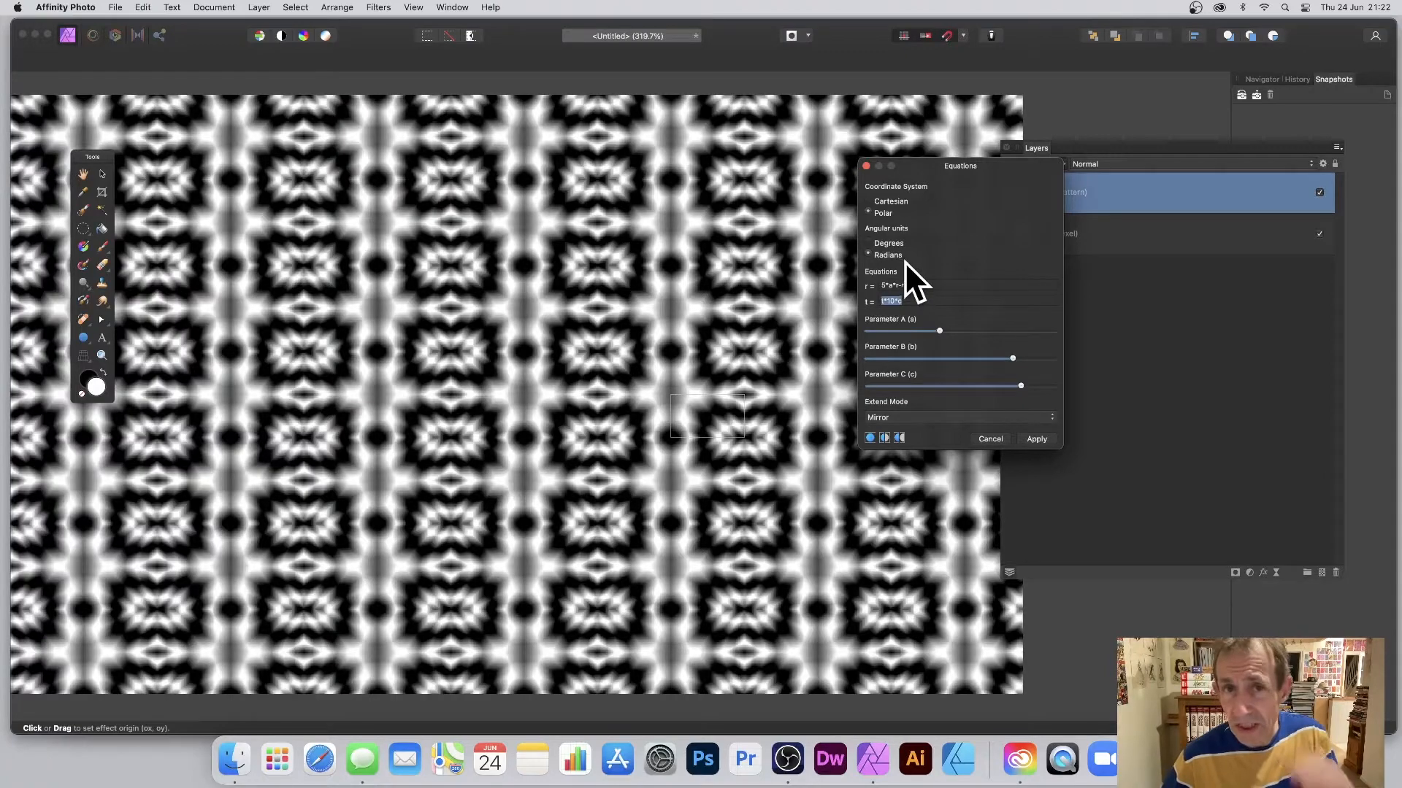
{"action": "mouse_move", "coordinate": [939, 329]}
{"action": "left_mouse_down"}
{"action": "mouse_move", "coordinate": [917, 326]}
{"action": "mouse_move", "coordinate": [988, 327]}
{"action": "mouse_move", "coordinate": [963, 325]}
{"action": "left_mouse_up"}
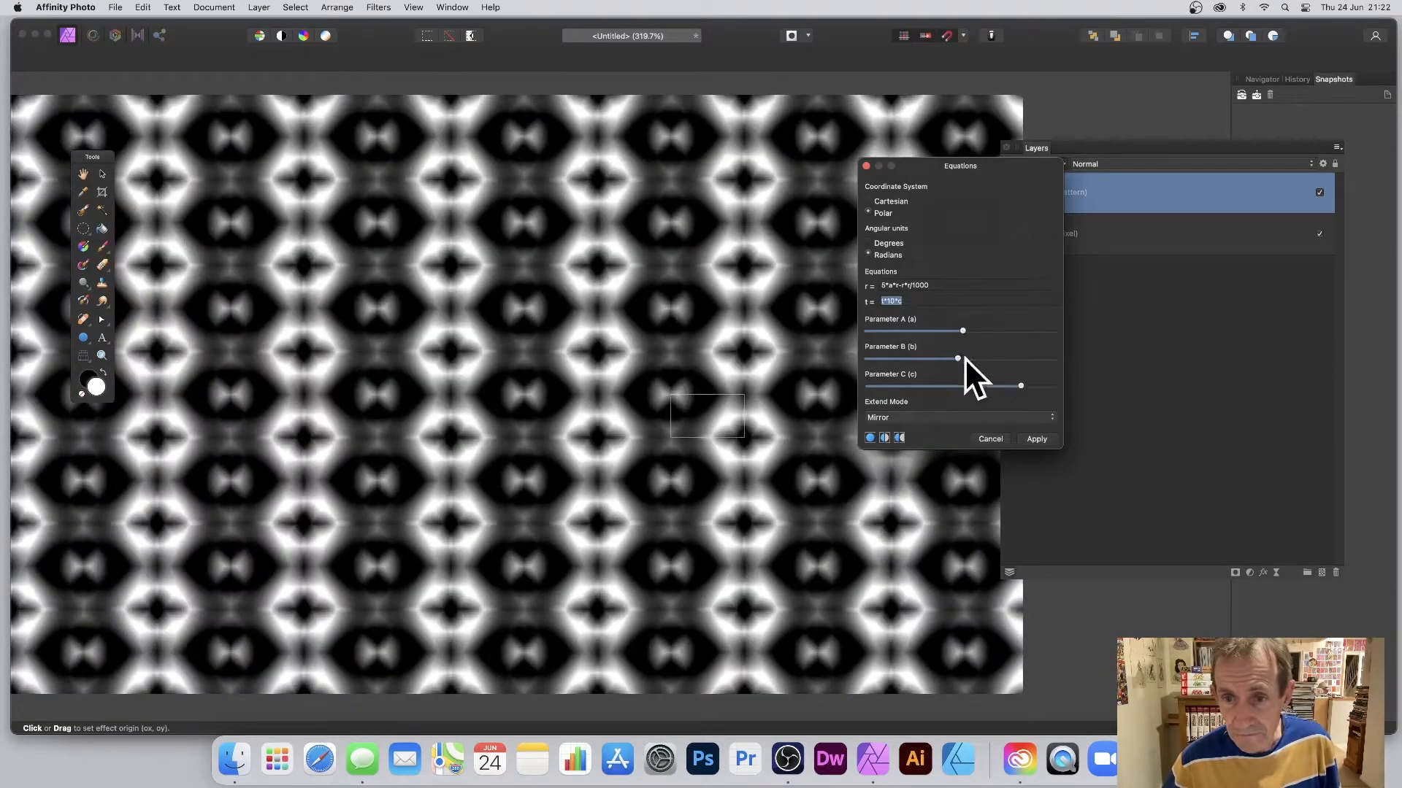
Change the r equation to 5*a*r-b*r*r/1000 and lower Parameter A to slightly under half, B to over a third and C to two thirds.
{"action": "left_click", "coordinate": [904, 285]}
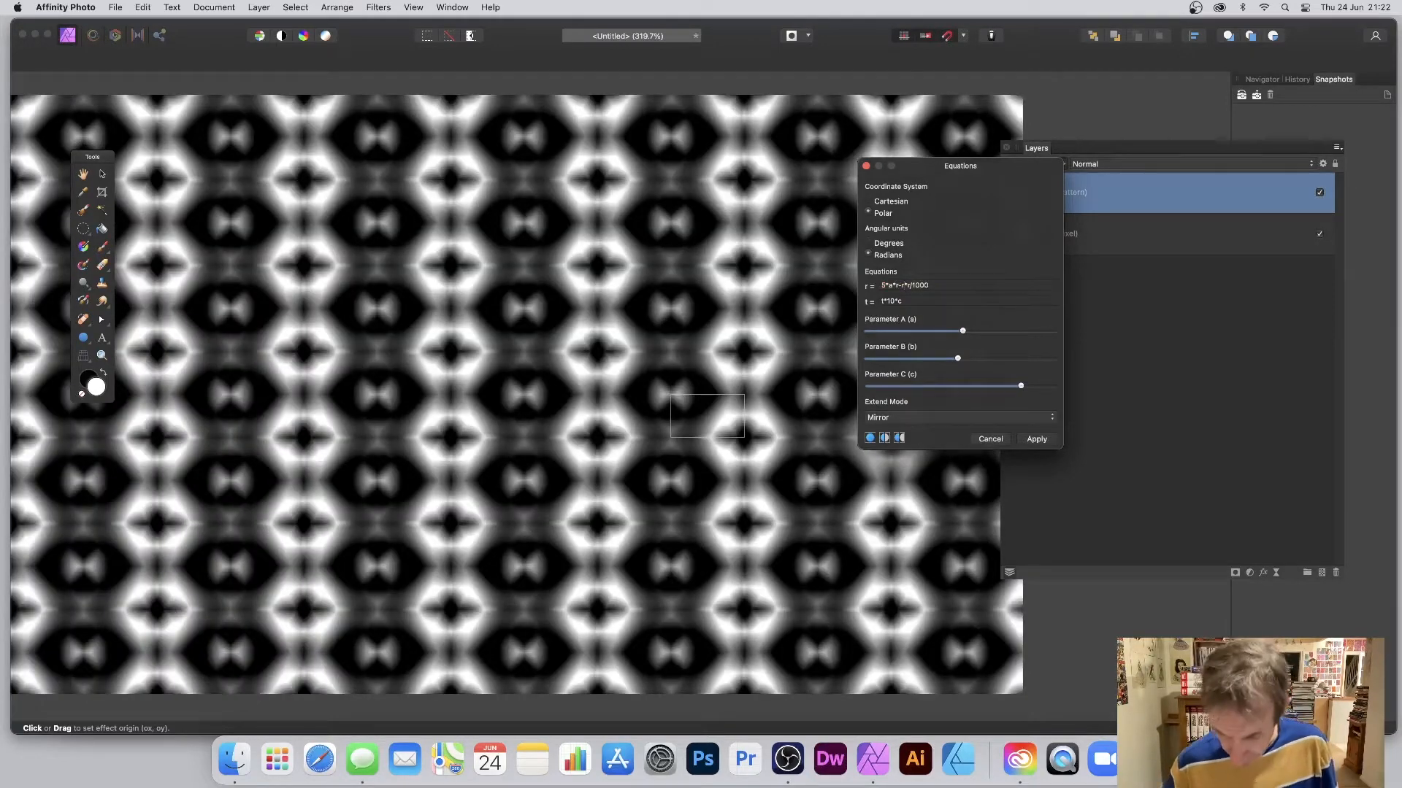
{"action": "type", "text": "b*"}
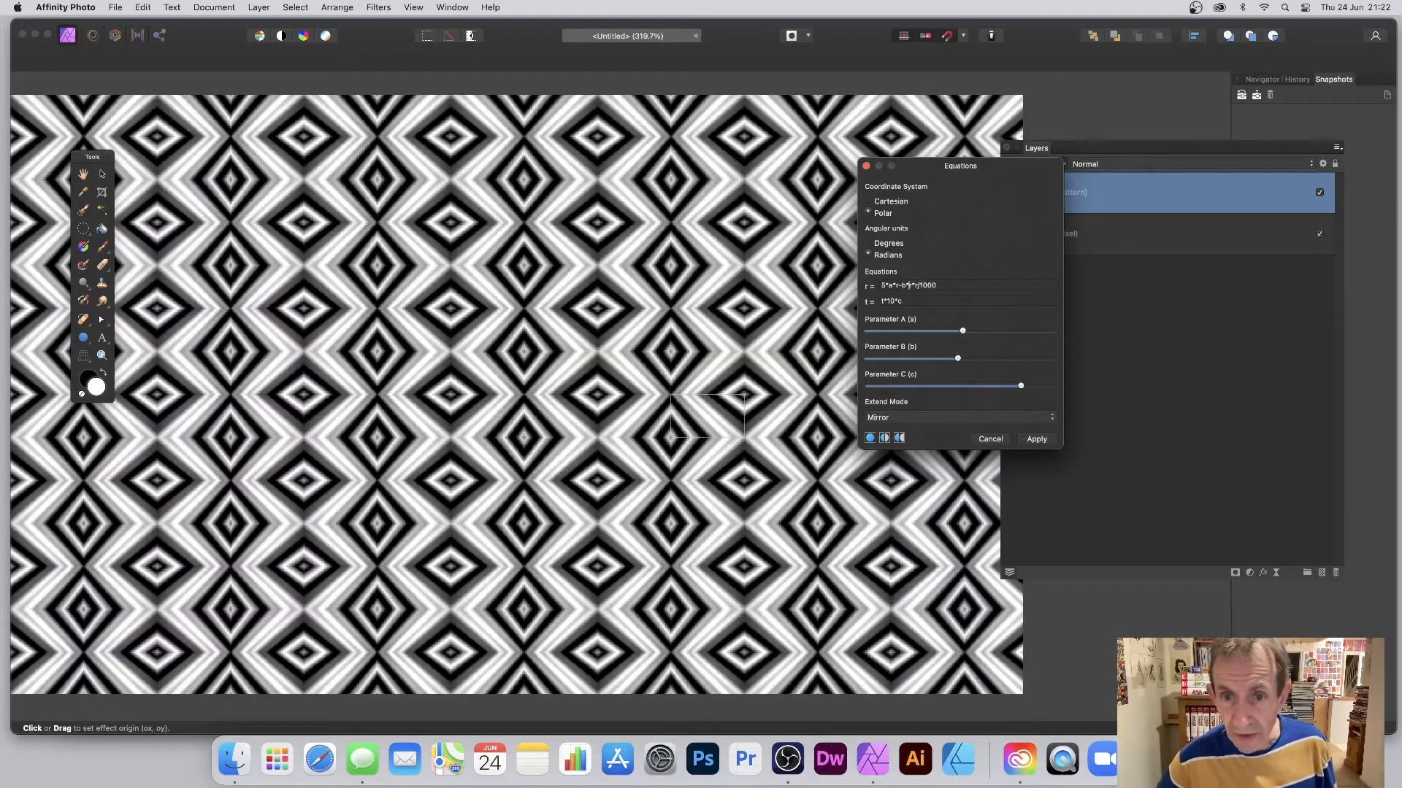
{"action": "mouse_move", "coordinate": [961, 358]}
{"action": "left_mouse_down"}
{"action": "mouse_move", "coordinate": [1001, 353]}
{"action": "mouse_move", "coordinate": [895, 357]}
{"action": "mouse_move", "coordinate": [914, 331]}
{"action": "mouse_move", "coordinate": [884, 331]}
{"action": "mouse_move", "coordinate": [962, 331]}
{"action": "left_mouse_up"}
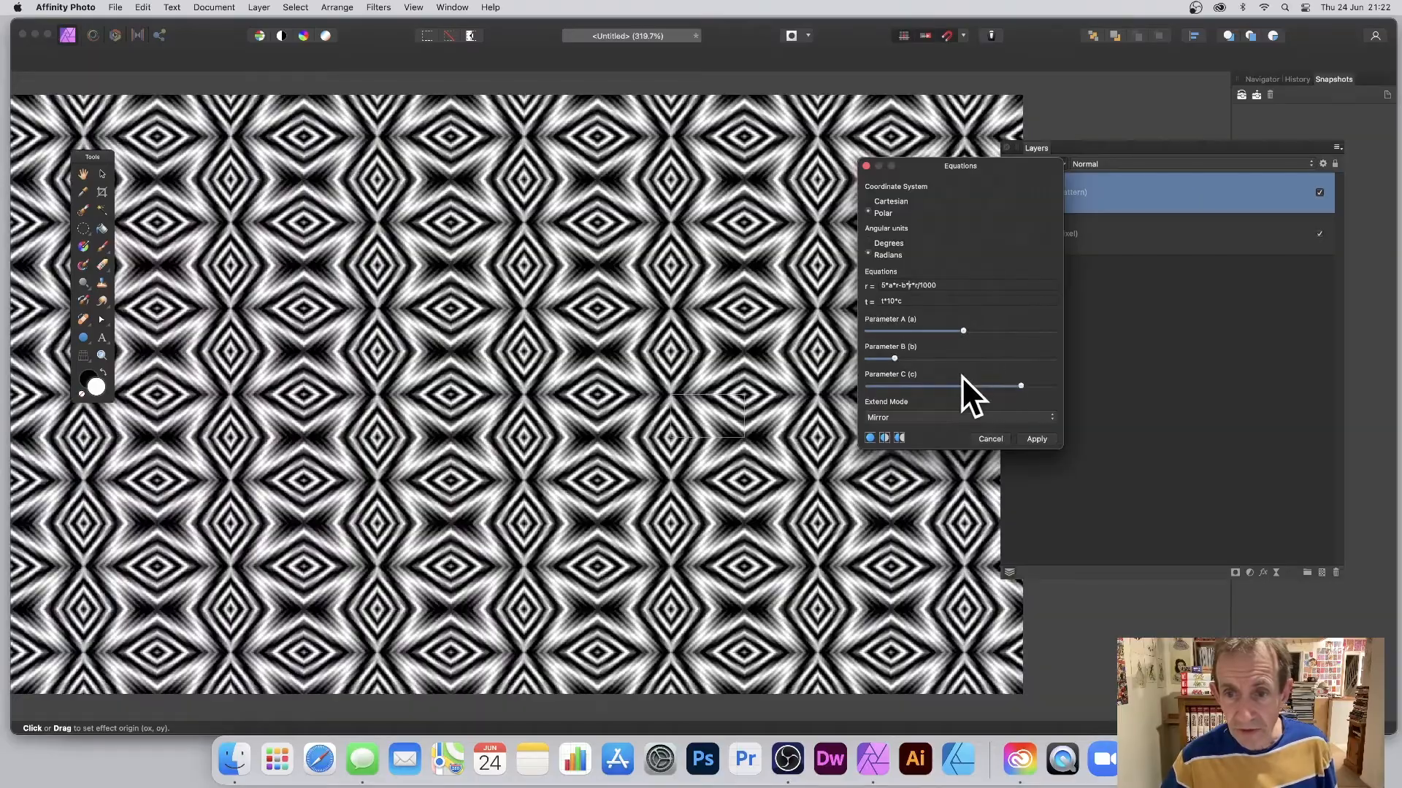
{"action": "mouse_move", "coordinate": [964, 381]}
{"action": "left_mouse_down"}
{"action": "mouse_move", "coordinate": [991, 382]}
{"action": "mouse_move", "coordinate": [909, 384]}
{"action": "mouse_move", "coordinate": [973, 385]}
{"action": "left_mouse_up"}
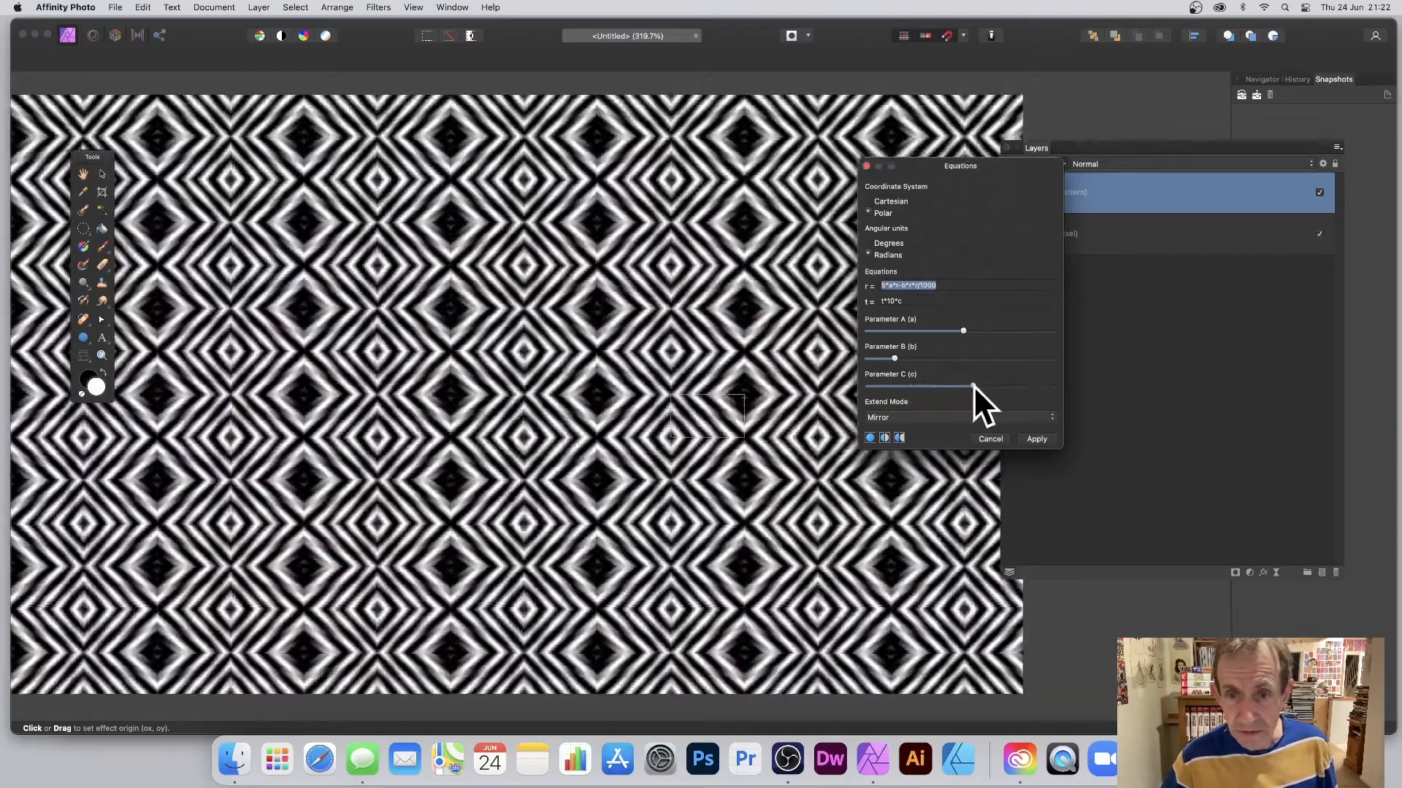
{"action": "left_click_drag", "start_coordinate": [894, 358], "coordinate": [955, 331]}
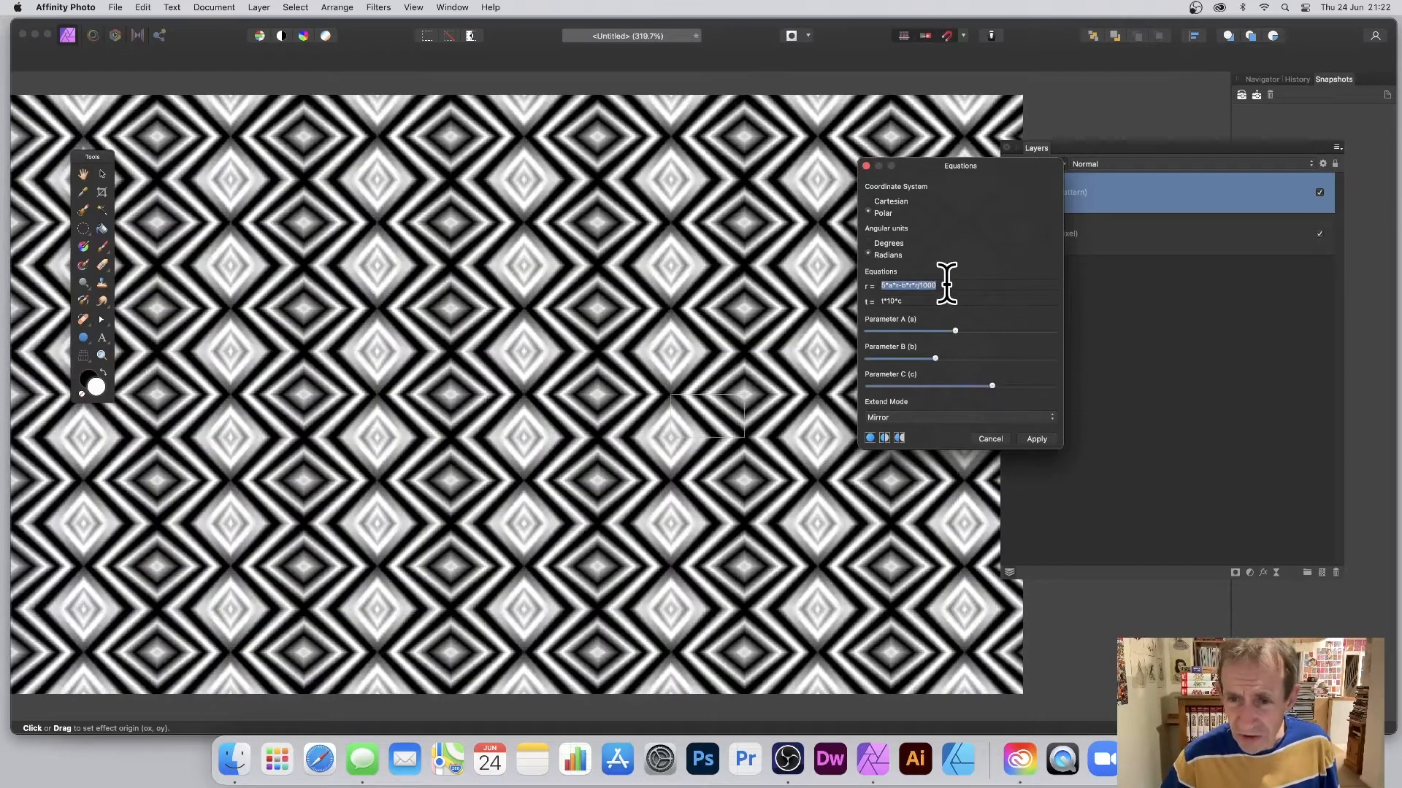
Try prefixing the r equation with t-.
{"action": "left_click", "coordinate": [946, 285]}
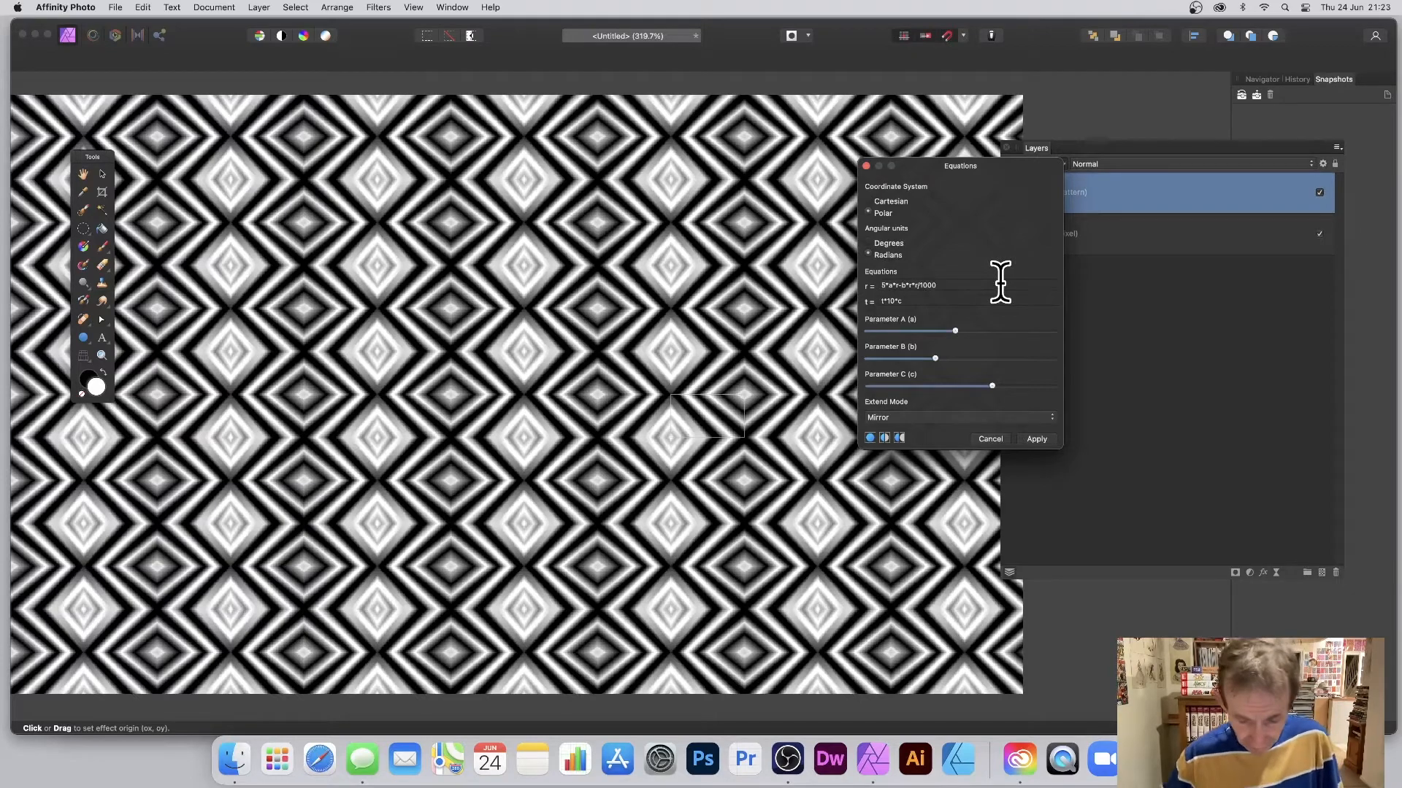
{"action": "type", "text": "("}
{"action": "type", "text": "-"}
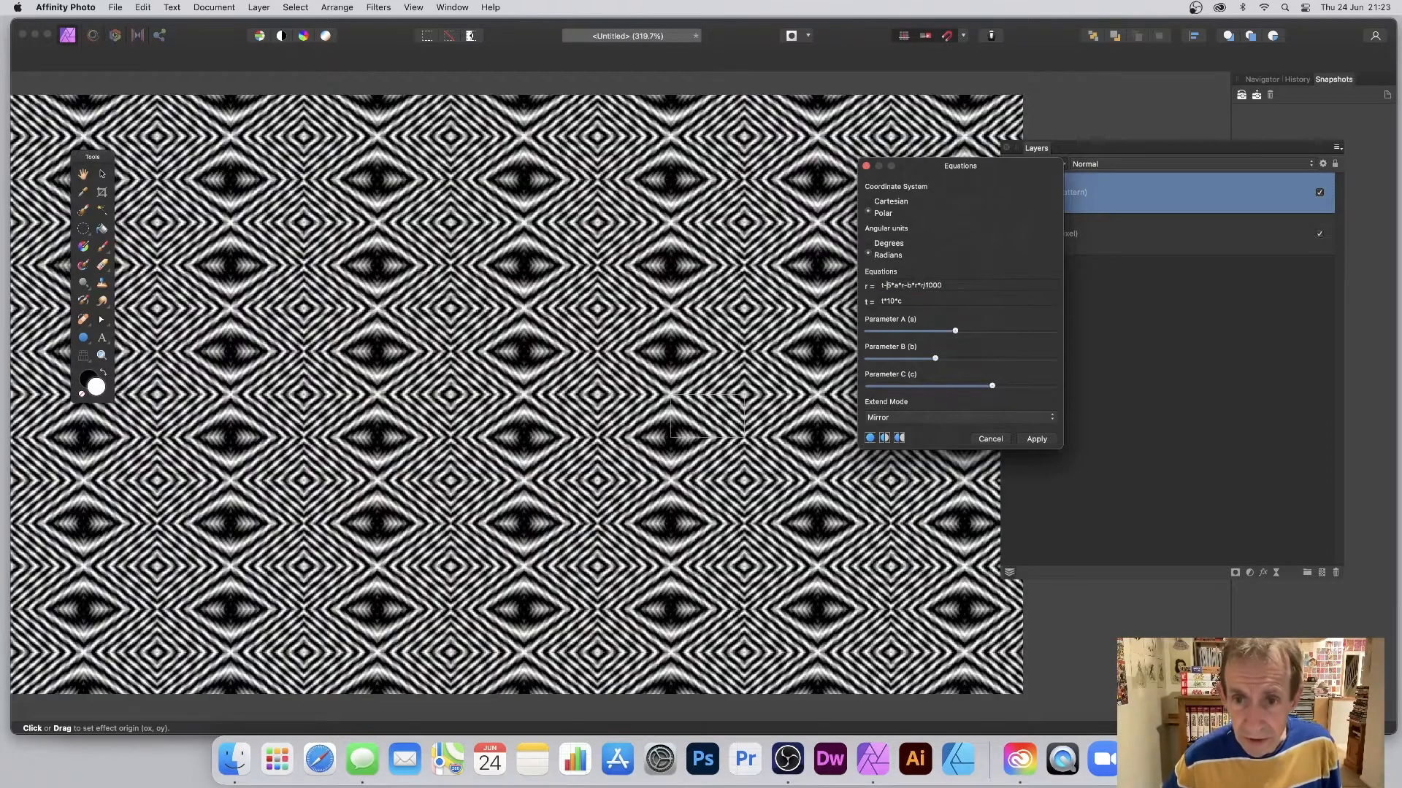
{"action": "key", "text": "BackSpace"}
{"action": "key", "text": "BackSpace"}
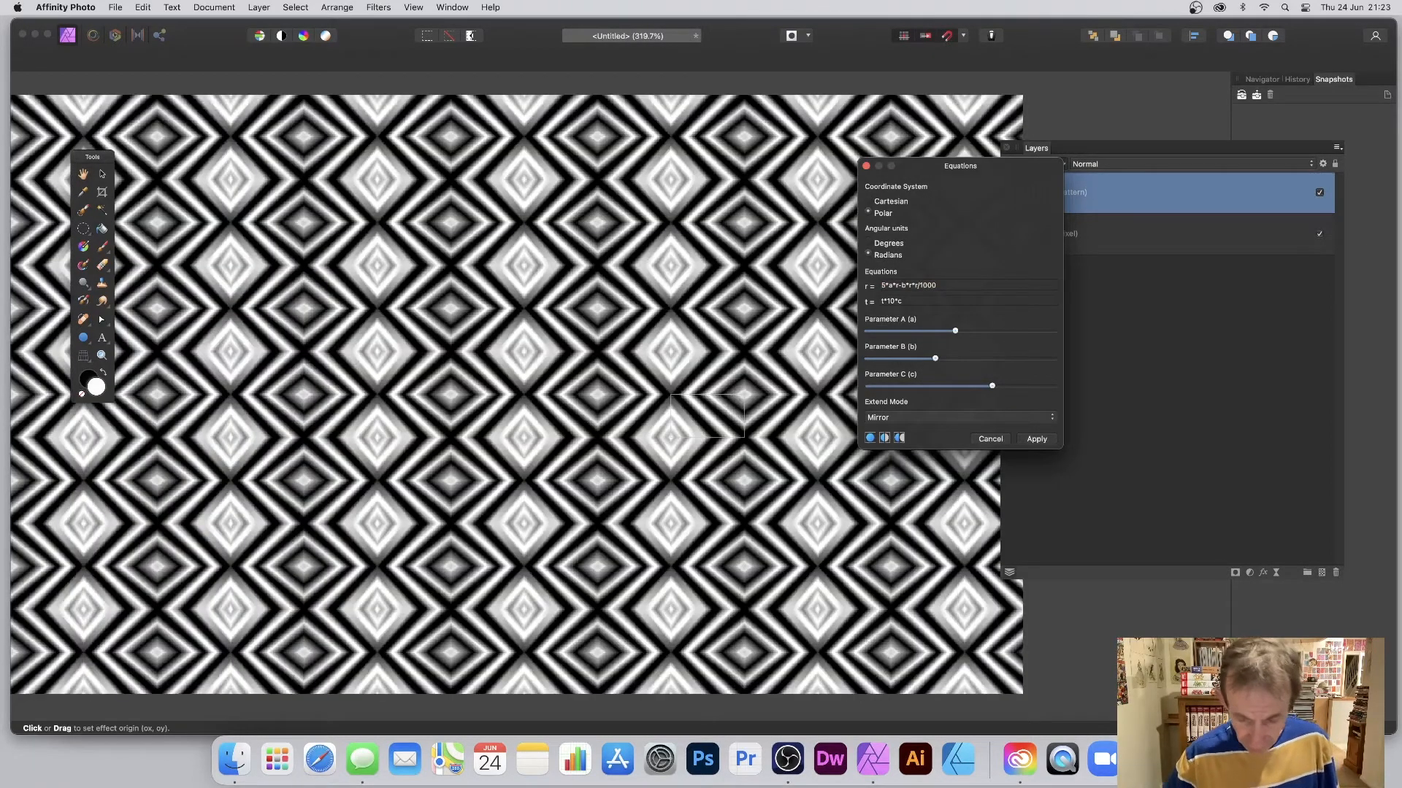
Set the r equation to 1000*t-5*a*r-b*r*r/1000, lower Parameter C to slightly over a third, and apply the filter.
{"action": "type", "text": "1000"}
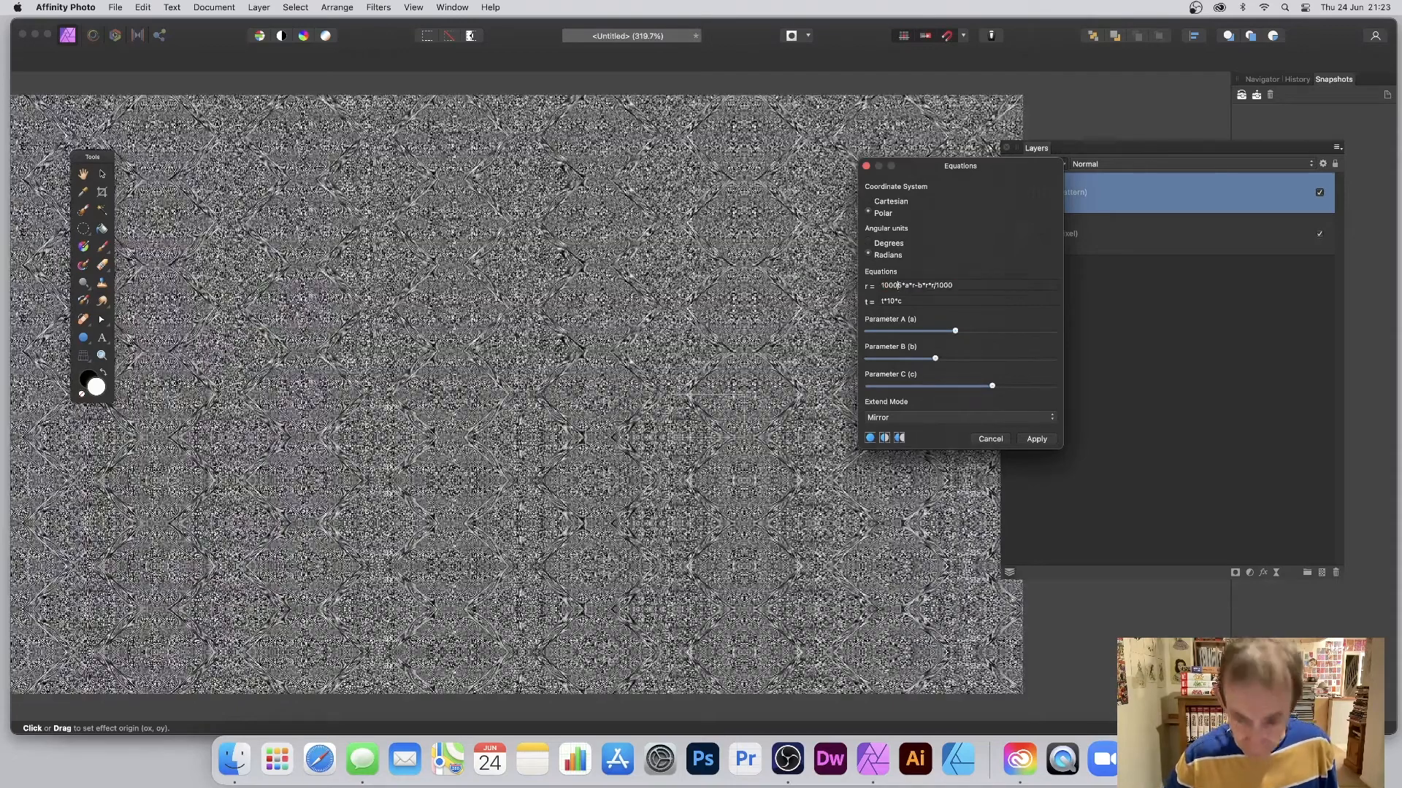
{"action": "type", "text": "*"}
{"action": "key", "text": "Delete"}
{"action": "type", "text": "t"}
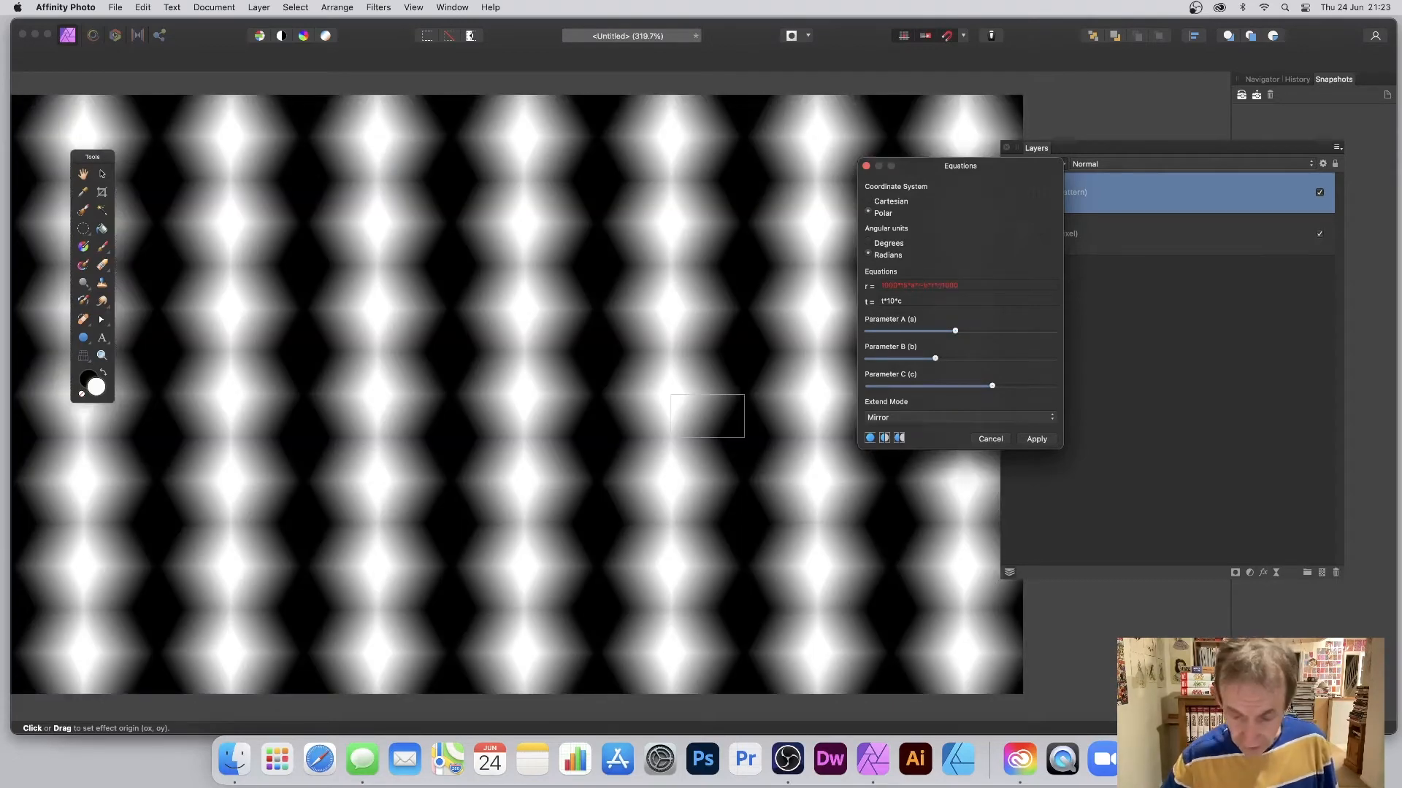
{"action": "type", "text": "-"}
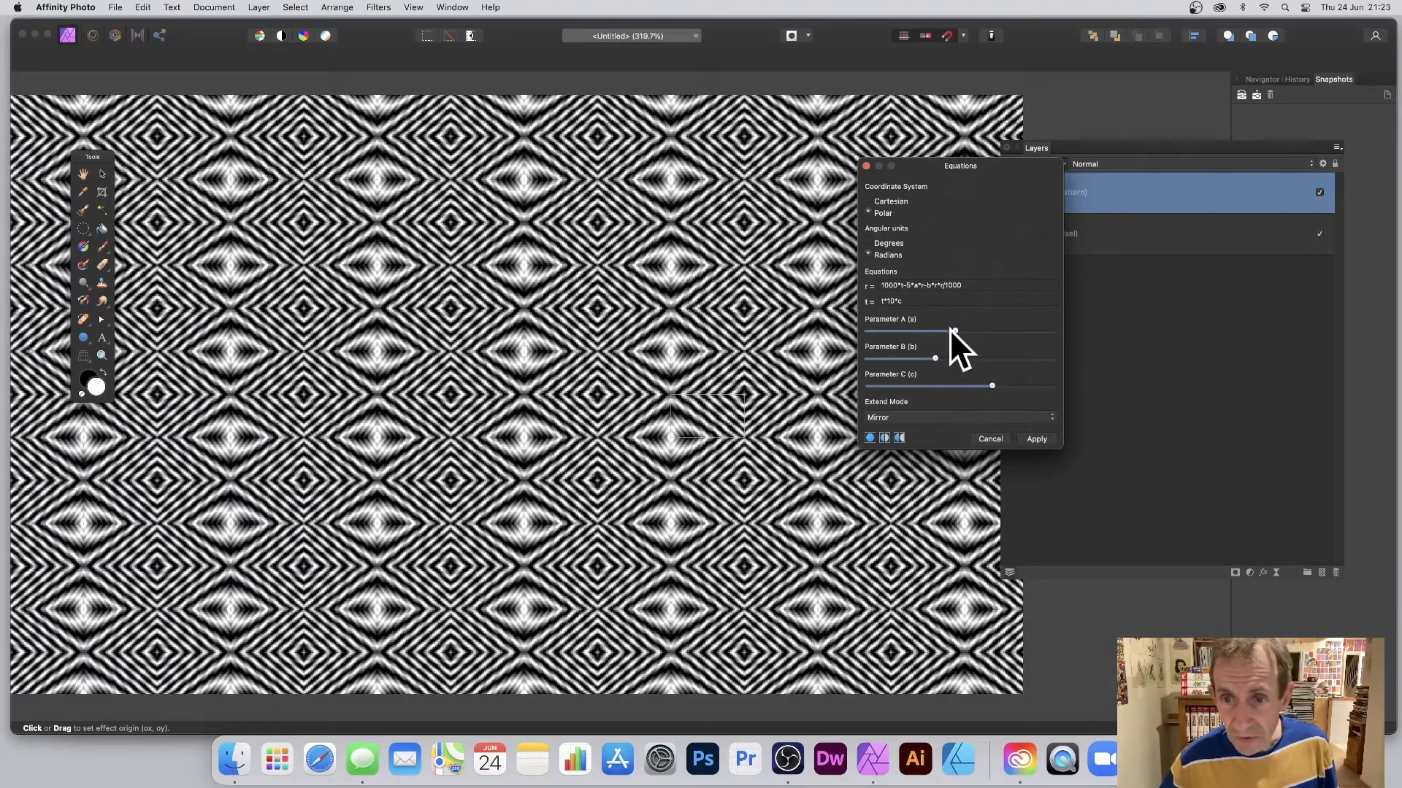
{"action": "left_click_drag", "start_coordinate": [953, 330], "coordinate": [936, 383]}
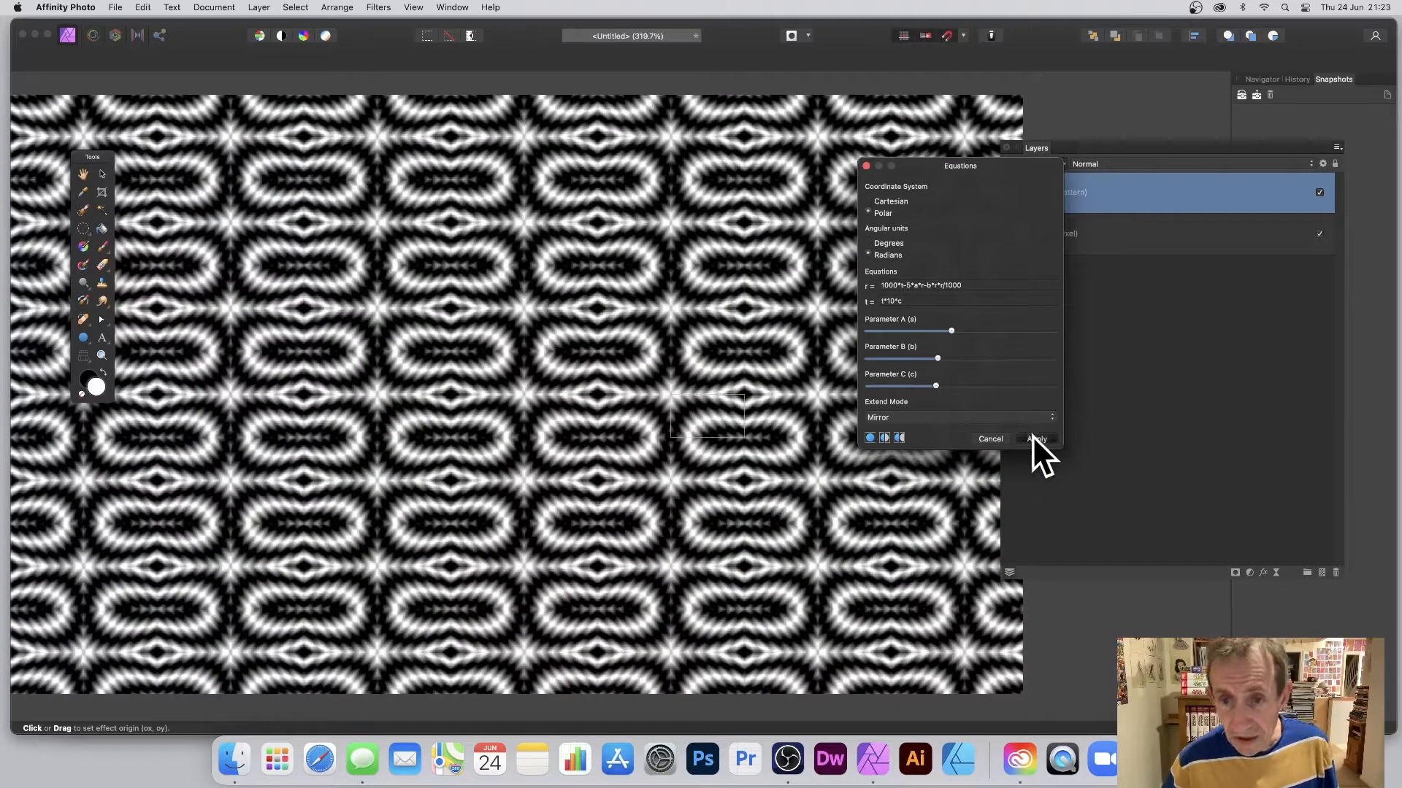
{"action": "left_click", "coordinate": [1036, 439]}
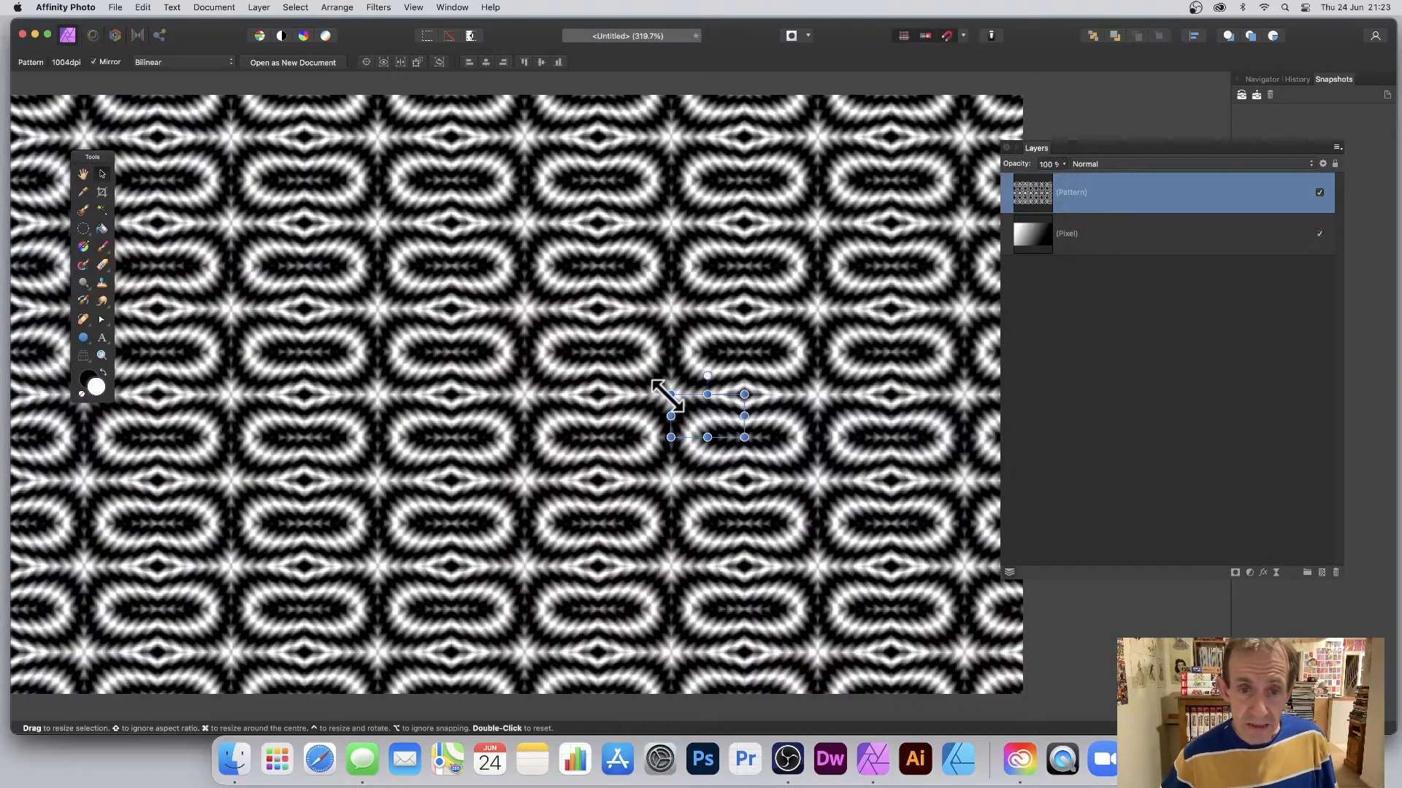
Enlarge the pattern layer's tile to about double its size and rotate it clockwise by about 20 degrees.
{"action": "left_click_drag", "start_coordinate": [669, 397], "coordinate": [595, 349]}
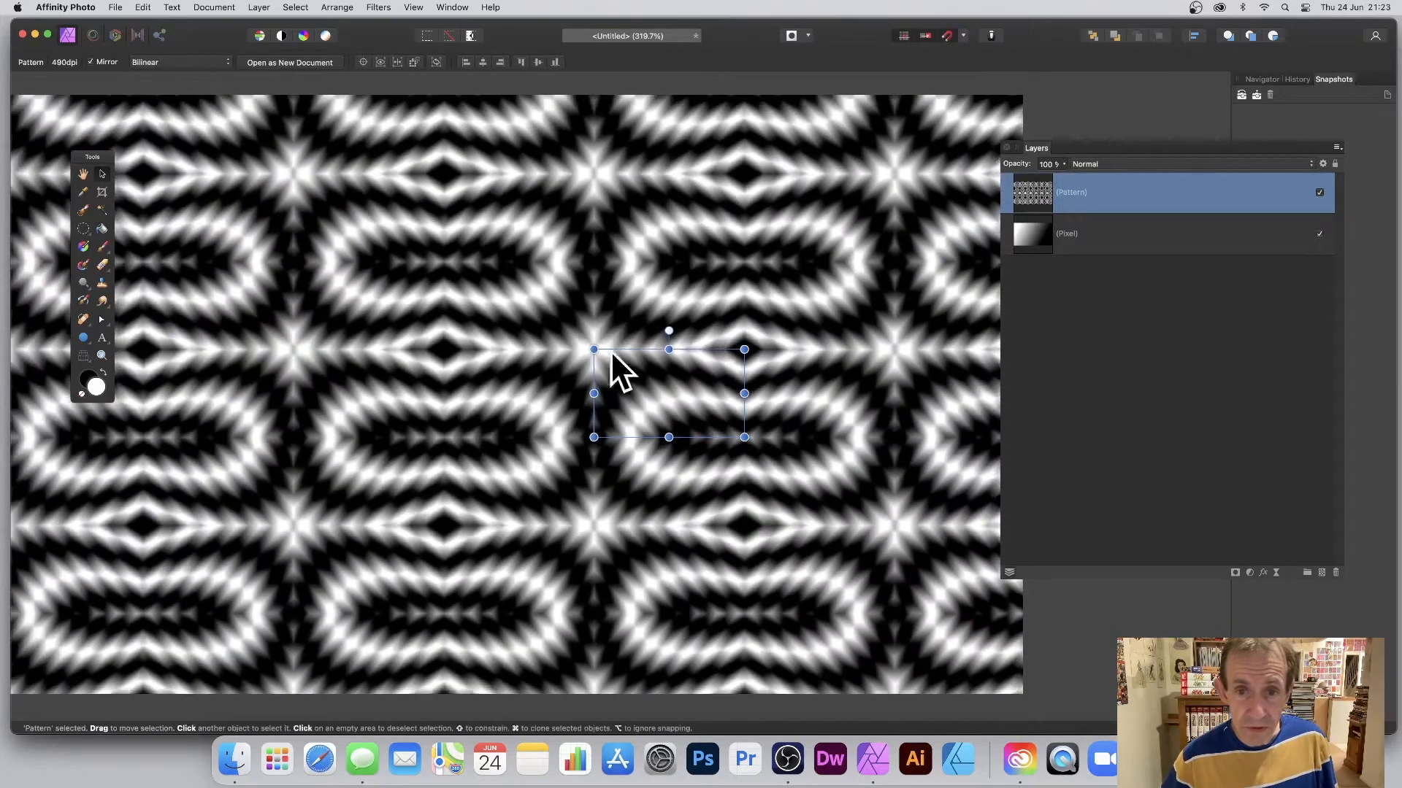
{"action": "left_click", "coordinate": [751, 339]}
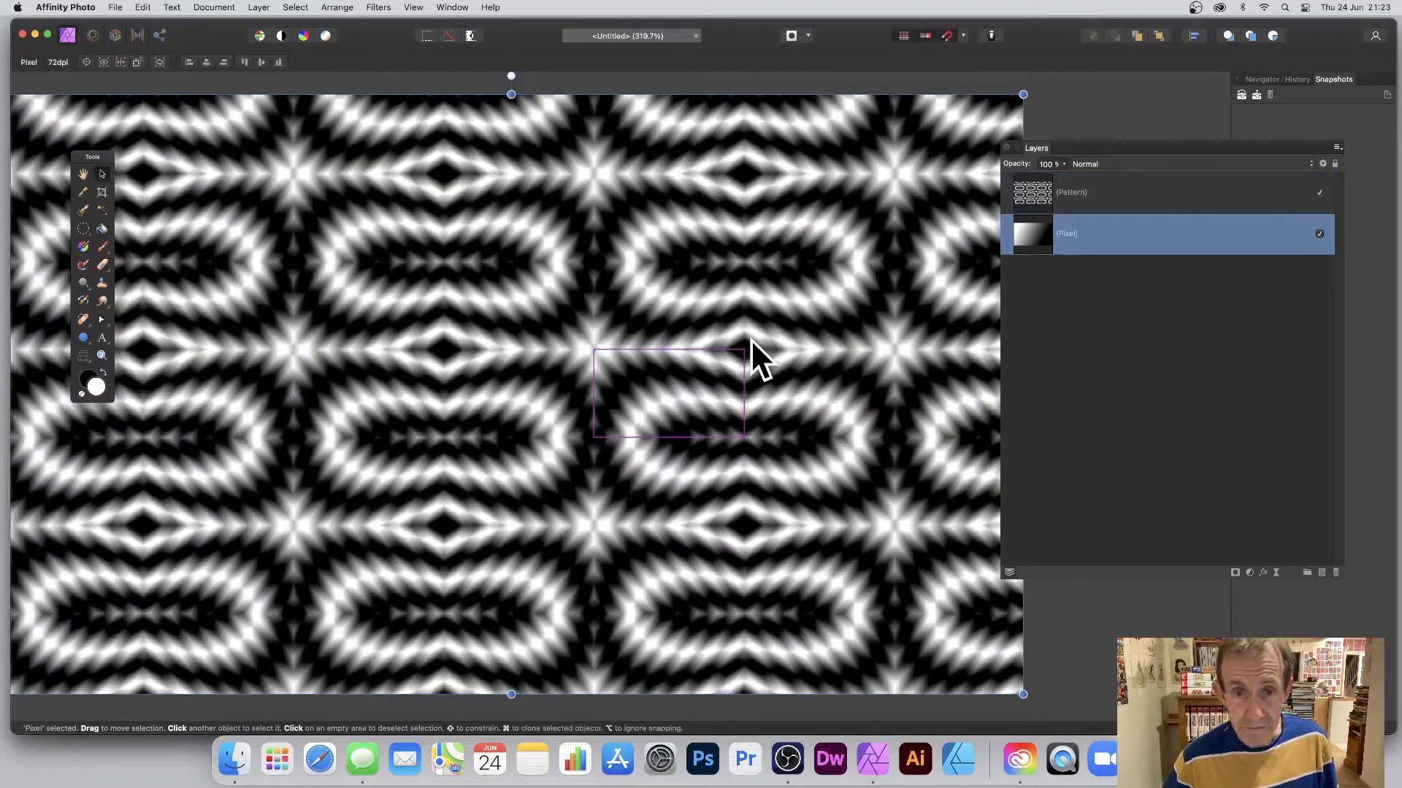
{"action": "left_click", "coordinate": [743, 347]}
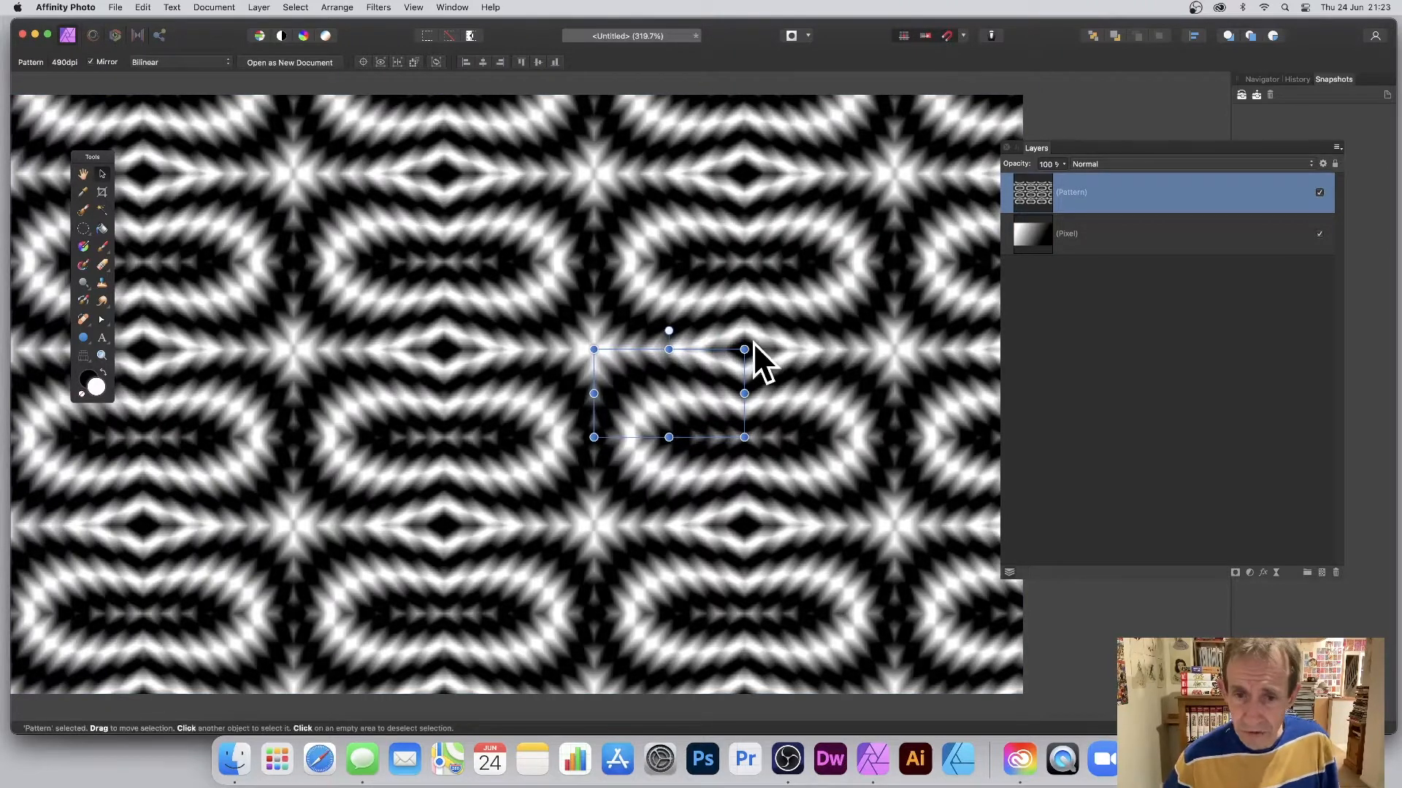
{"action": "left_click_drag", "start_coordinate": [757, 343], "coordinate": [776, 376]}
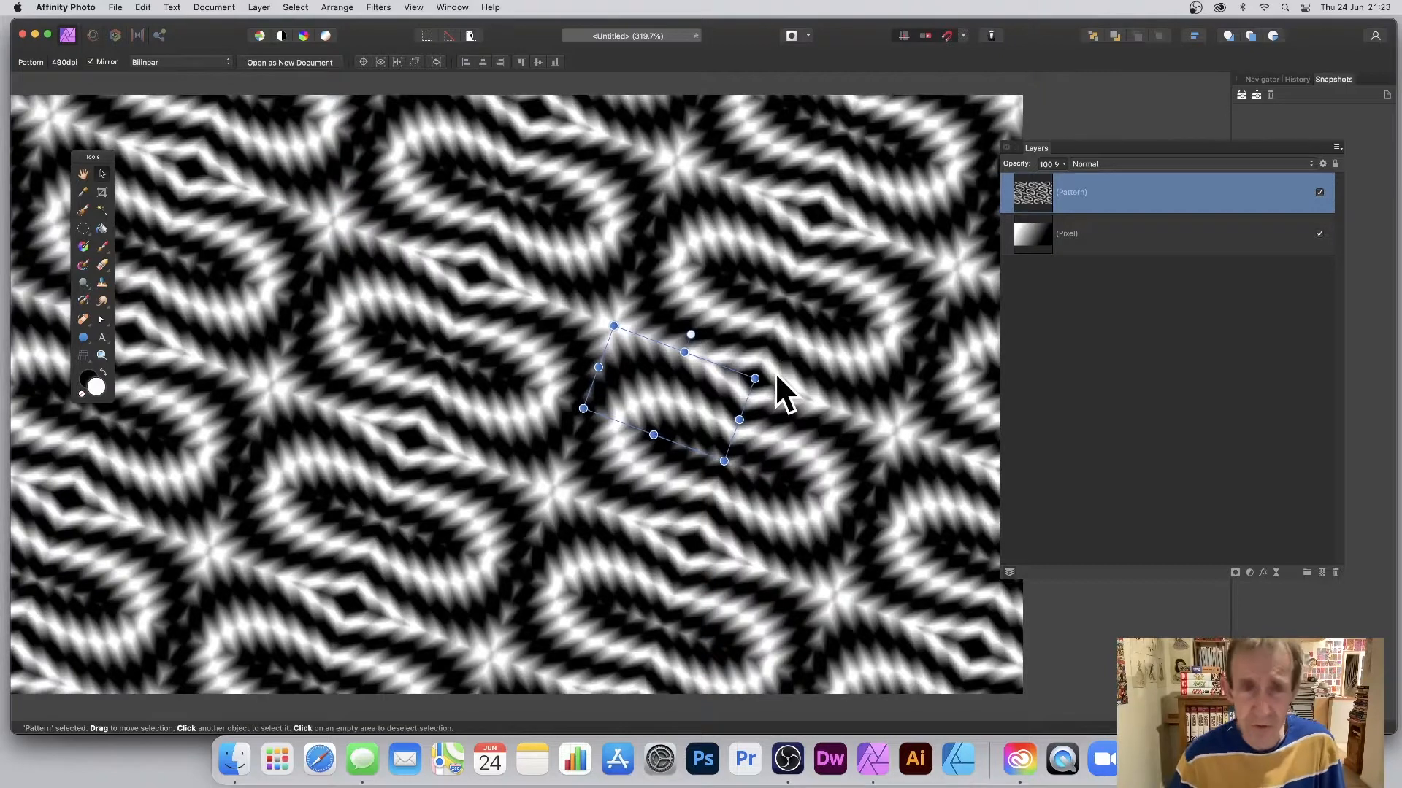
Show the Macro panel and float it over the canvas beside the Layers panel.
{"action": "left_click", "coordinate": [413, 8]}
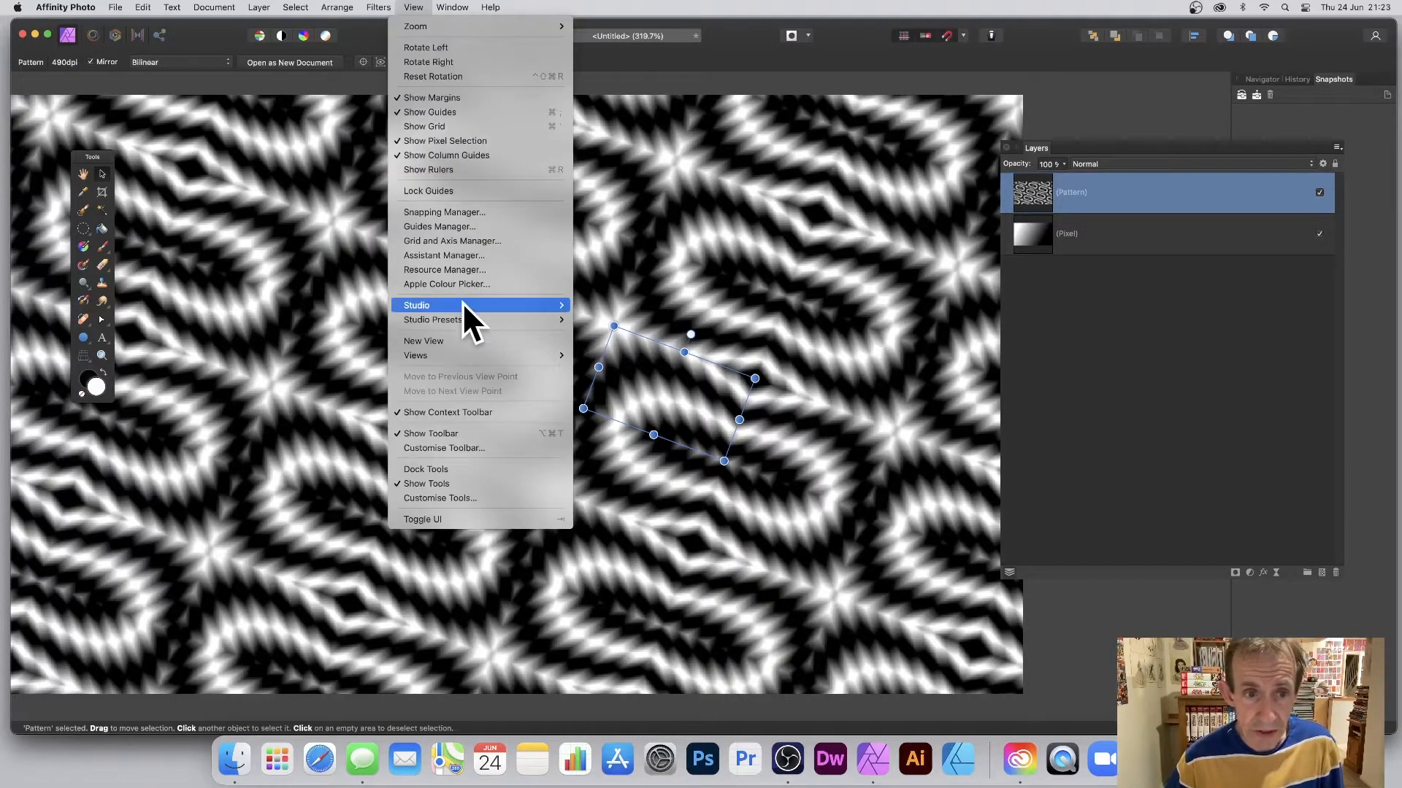
{"action": "mouse_move", "coordinate": [463, 305]}
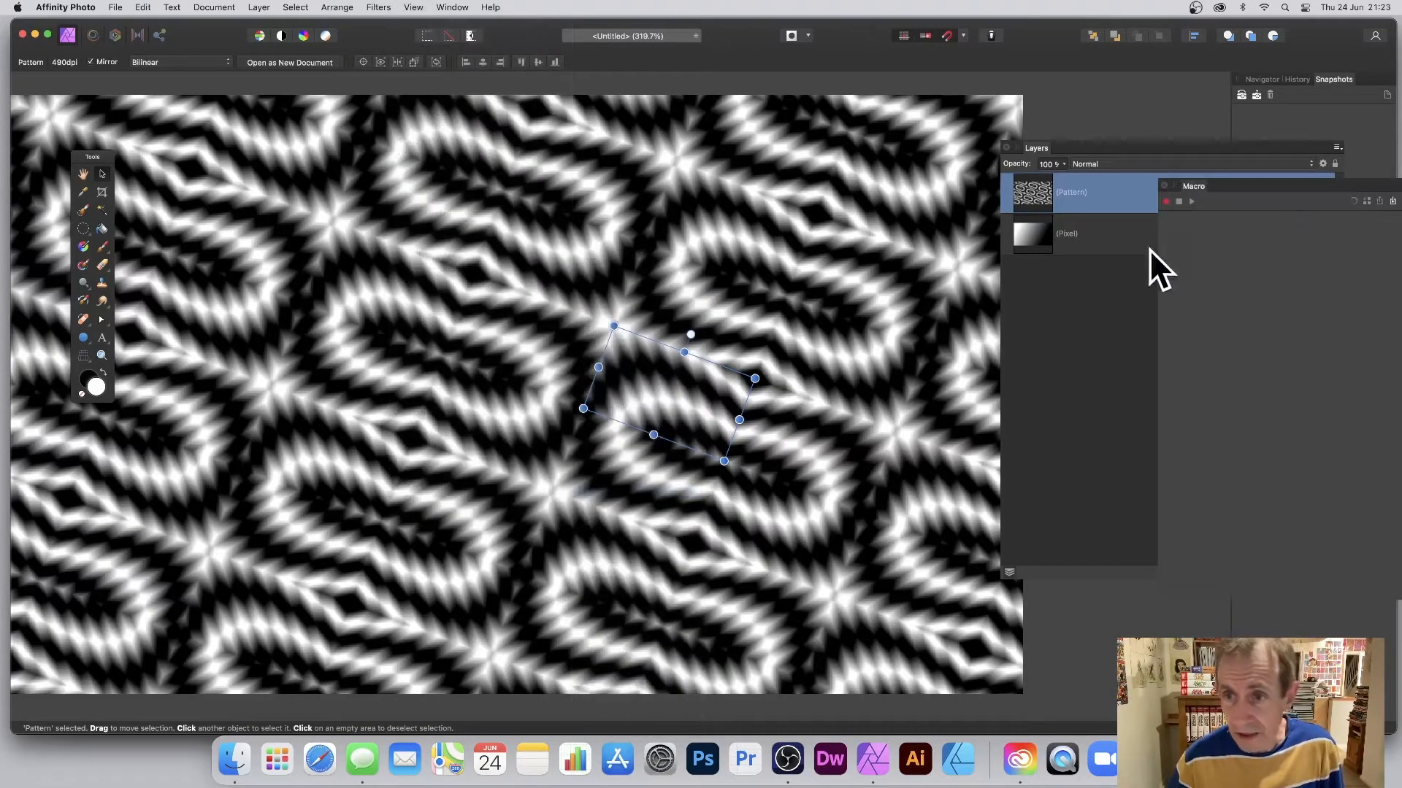
{"action": "left_click_drag", "start_coordinate": [1200, 184], "coordinate": [773, 158]}
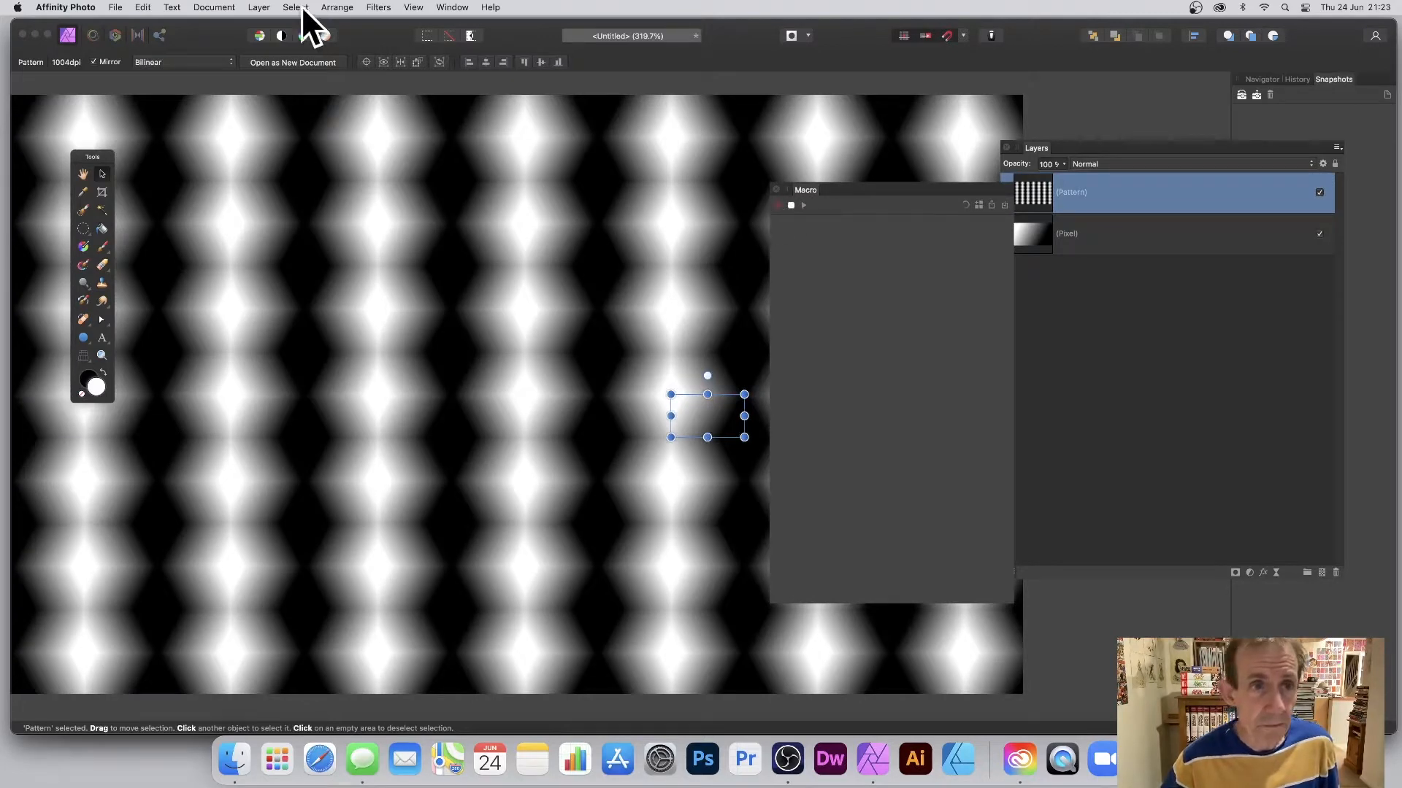
Open the Equations distortion on the pattern layer, use polar coordinates with r set to r*sin(r)/100, and set the extend mode to Mirror.
{"action": "left_click", "coordinate": [381, 3]}
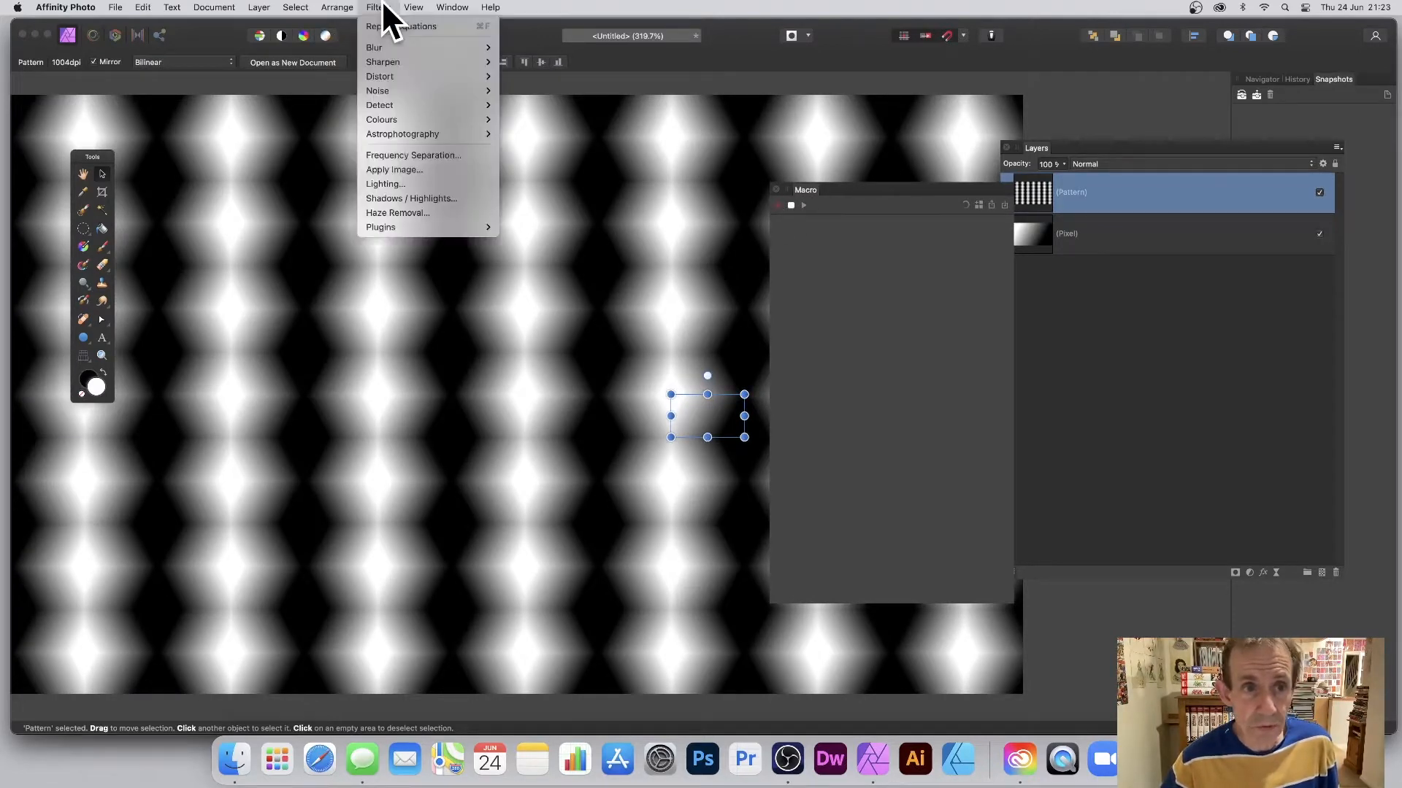
{"action": "mouse_move", "coordinate": [393, 73]}
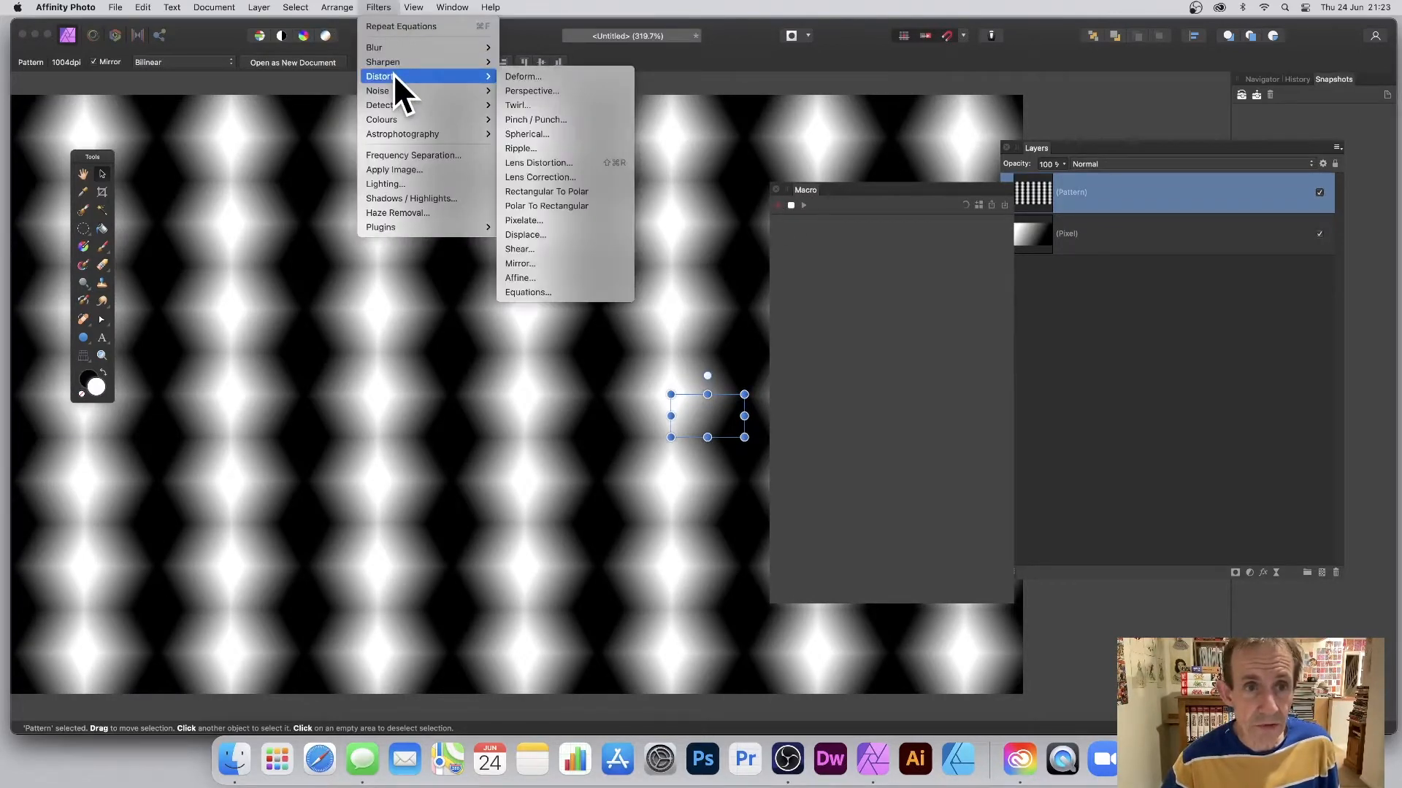
{"action": "left_click", "coordinate": [528, 292]}
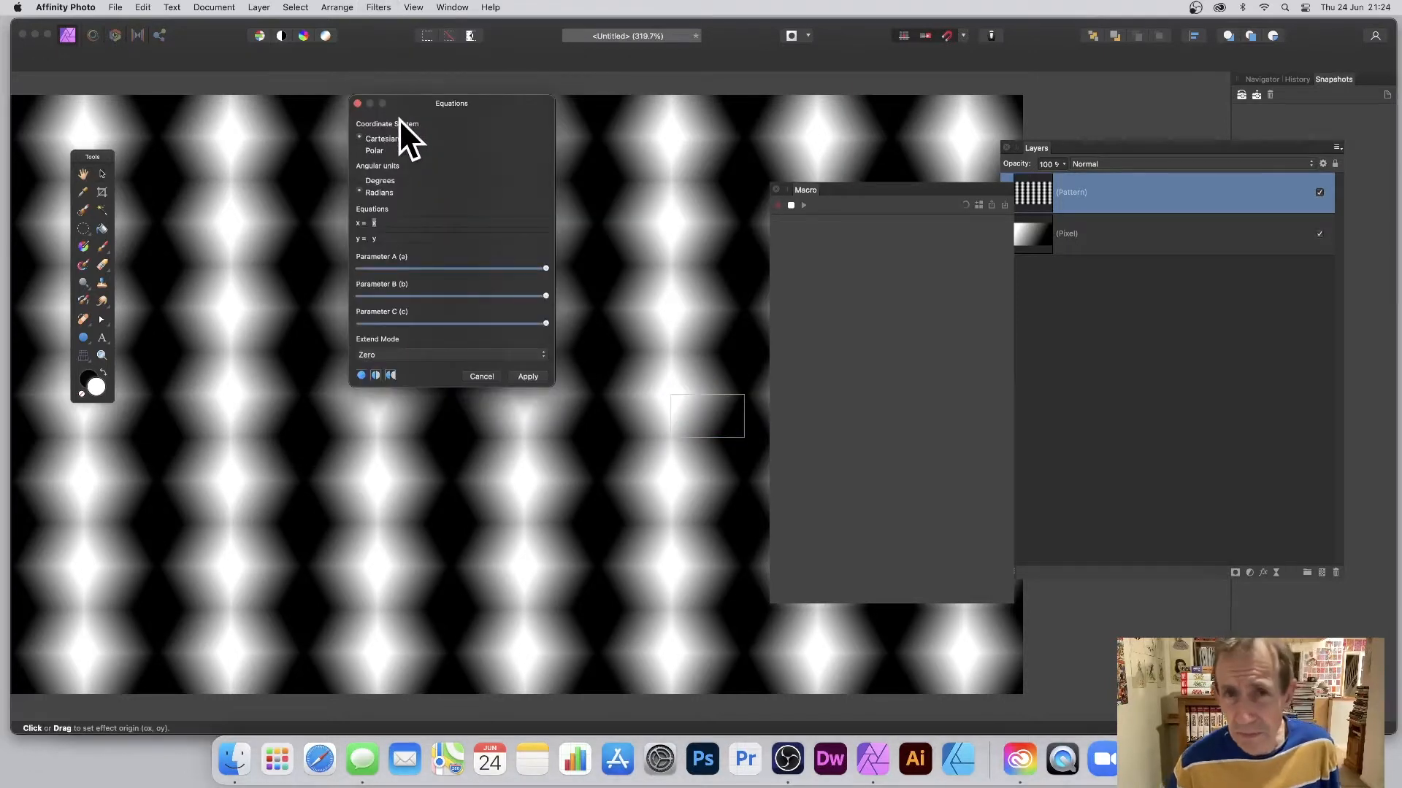
{"action": "left_click", "coordinate": [374, 150]}
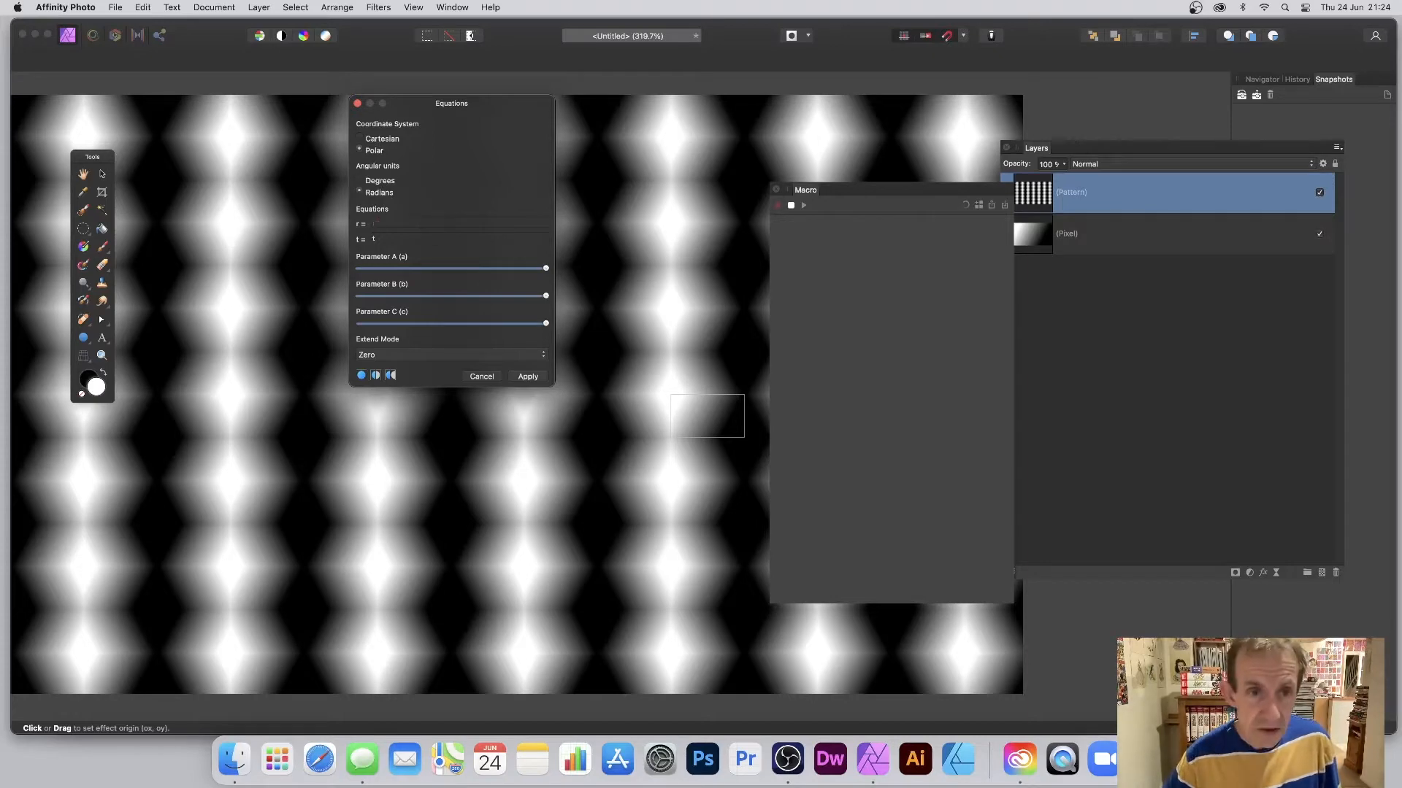
{"action": "type", "text": "sin"}
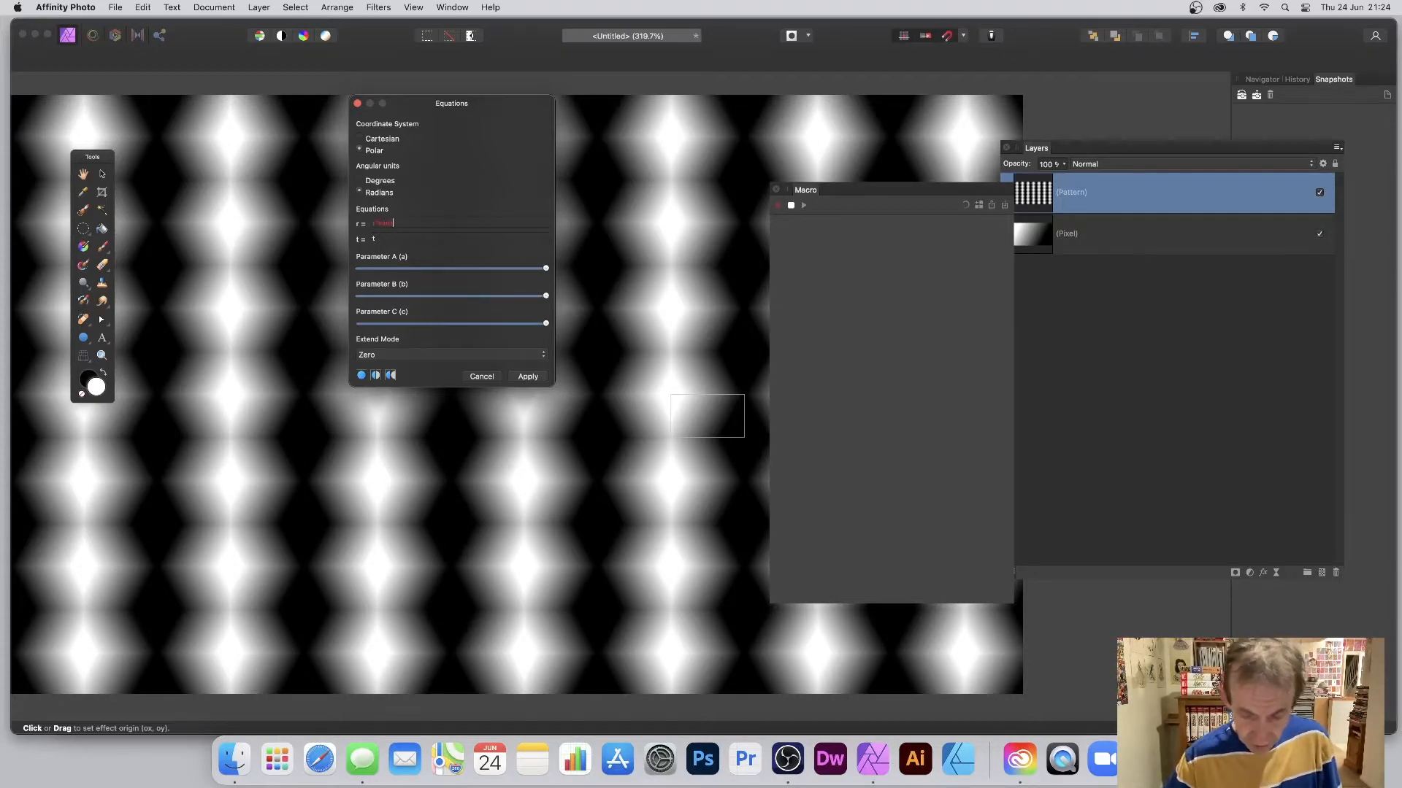
{"action": "type", "text": "(r)"}
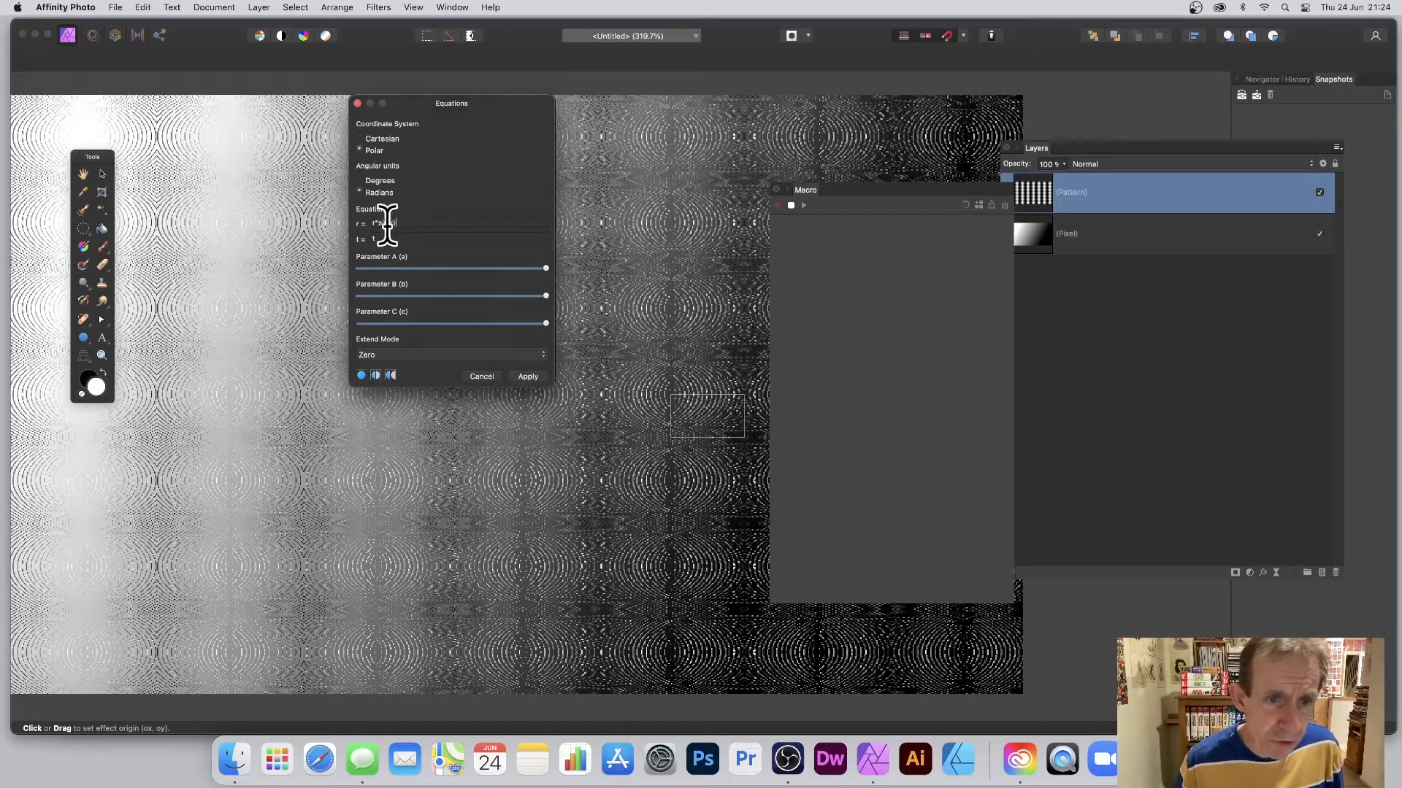
{"action": "type", "text": "*100"}
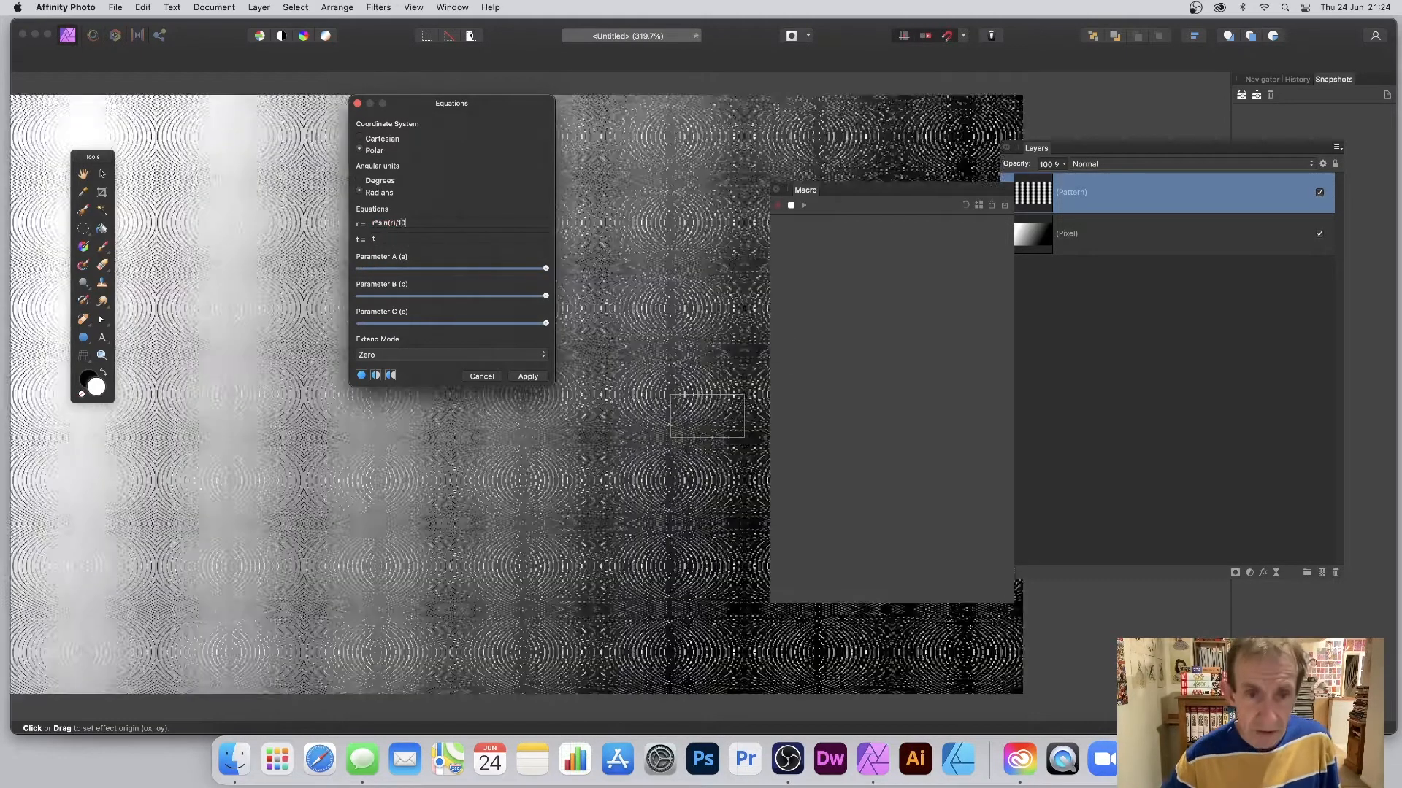
{"action": "left_click", "coordinate": [410, 354]}
{"action": "left_click", "coordinate": [402, 403]}
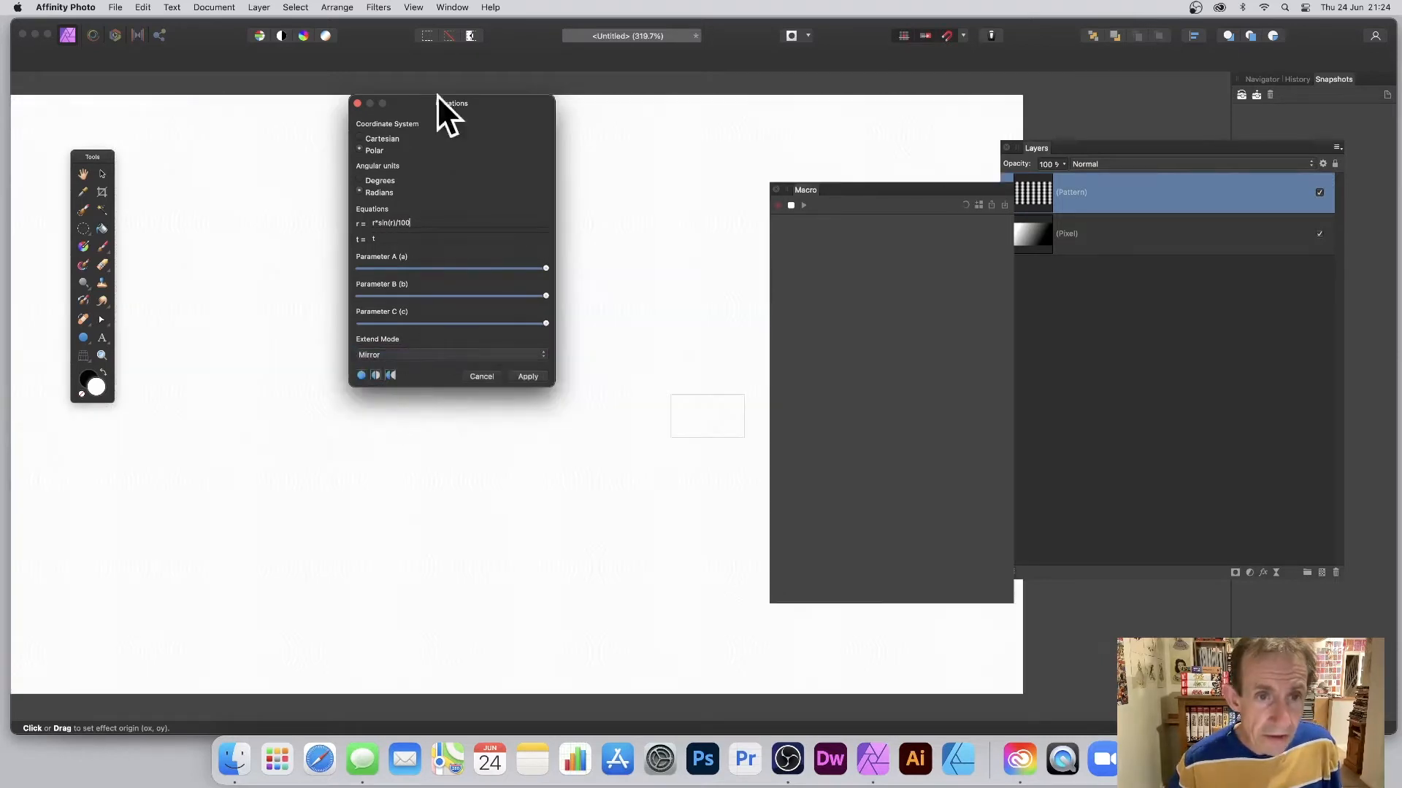
Reposition the Equations dialog clear of the pattern and rewrite the r equation as r*sin(r/100).
{"action": "left_click_drag", "start_coordinate": [432, 99], "coordinate": [754, 136]}
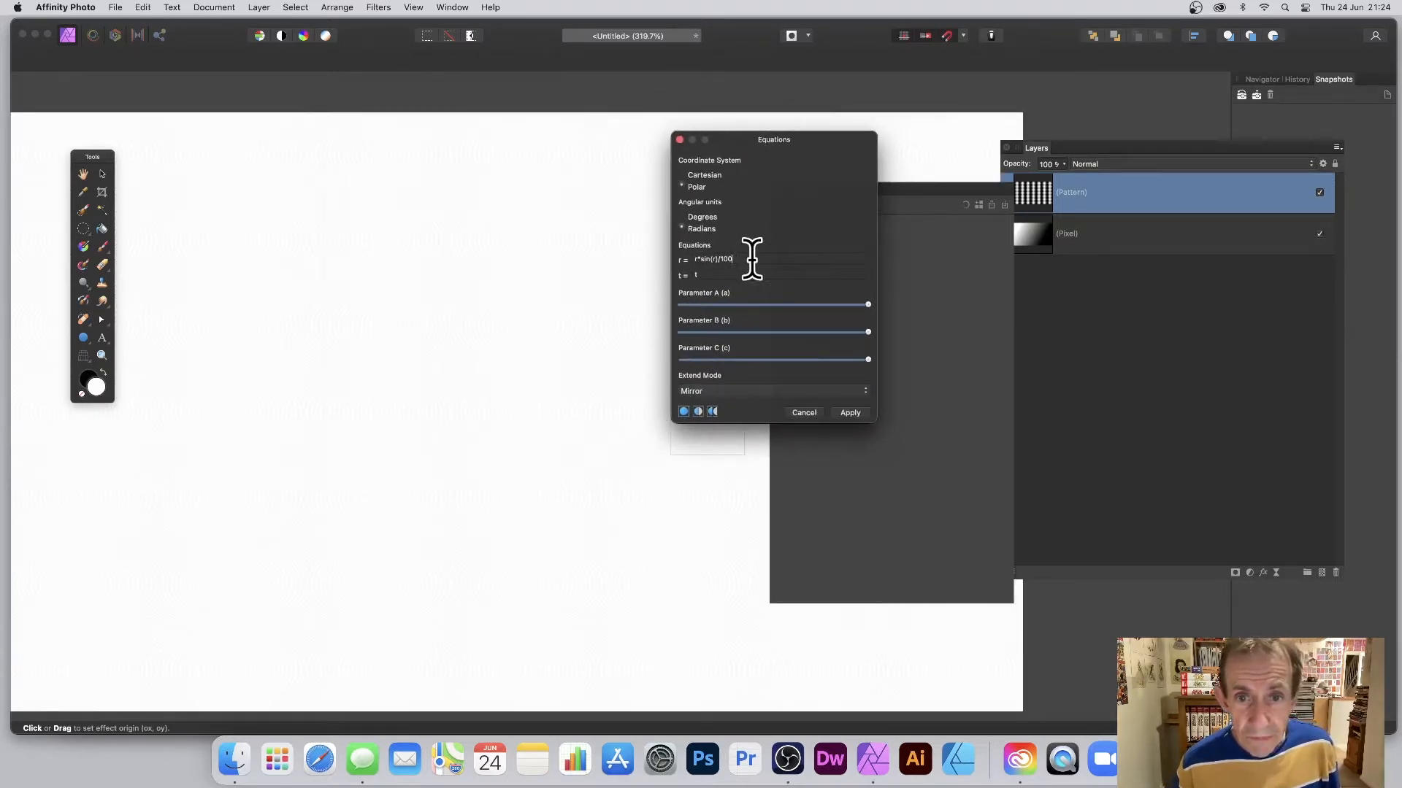
{"action": "left_click_drag", "start_coordinate": [727, 260], "coordinate": [740, 257]}
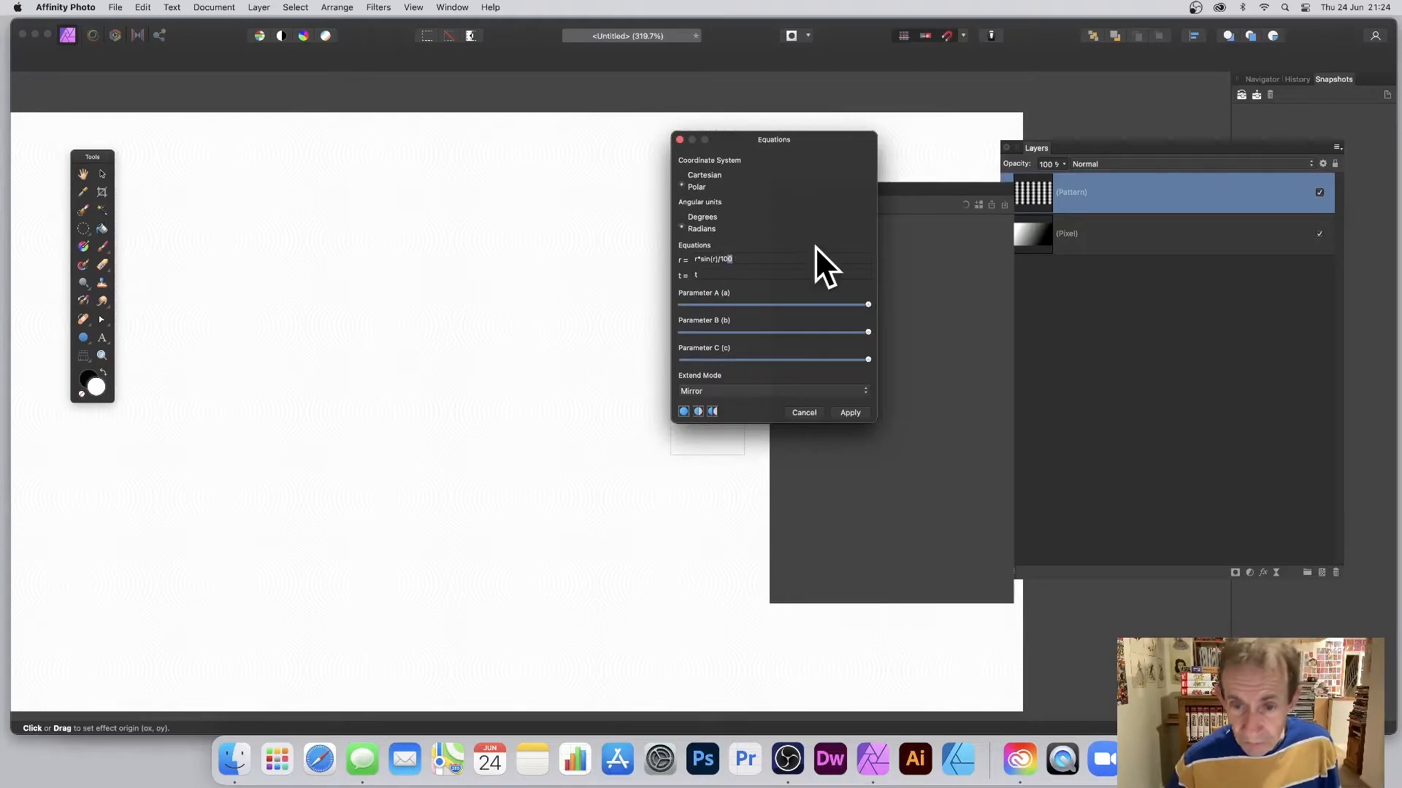
{"action": "key", "text": "BackSpace"}
{"action": "key", "text": "BackSpace"}
{"action": "key", "text": "BackSpace"}
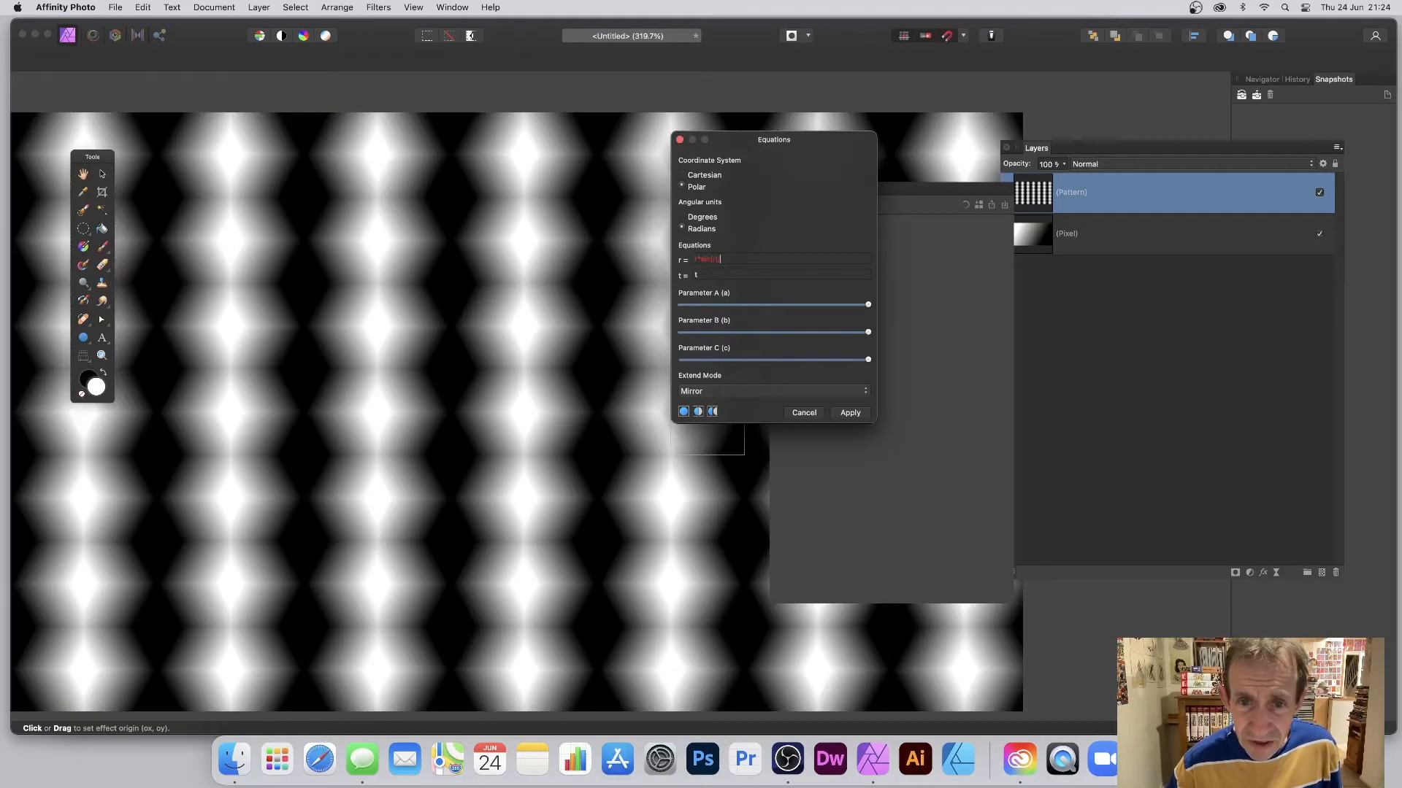
{"action": "key", "text": "BackSpace"}
{"action": "key", "text": "BackSpace"}
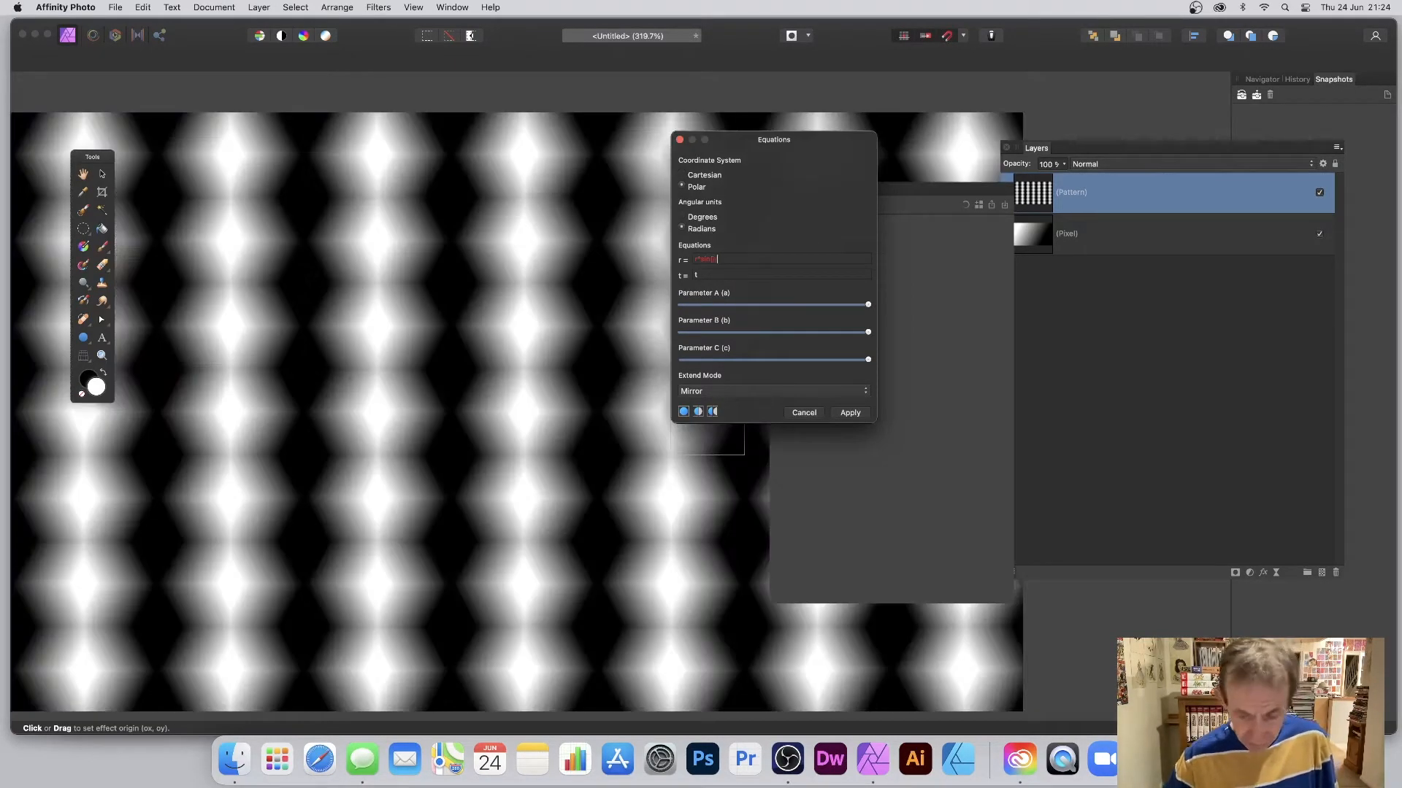
{"action": "type", "text": "/100"}
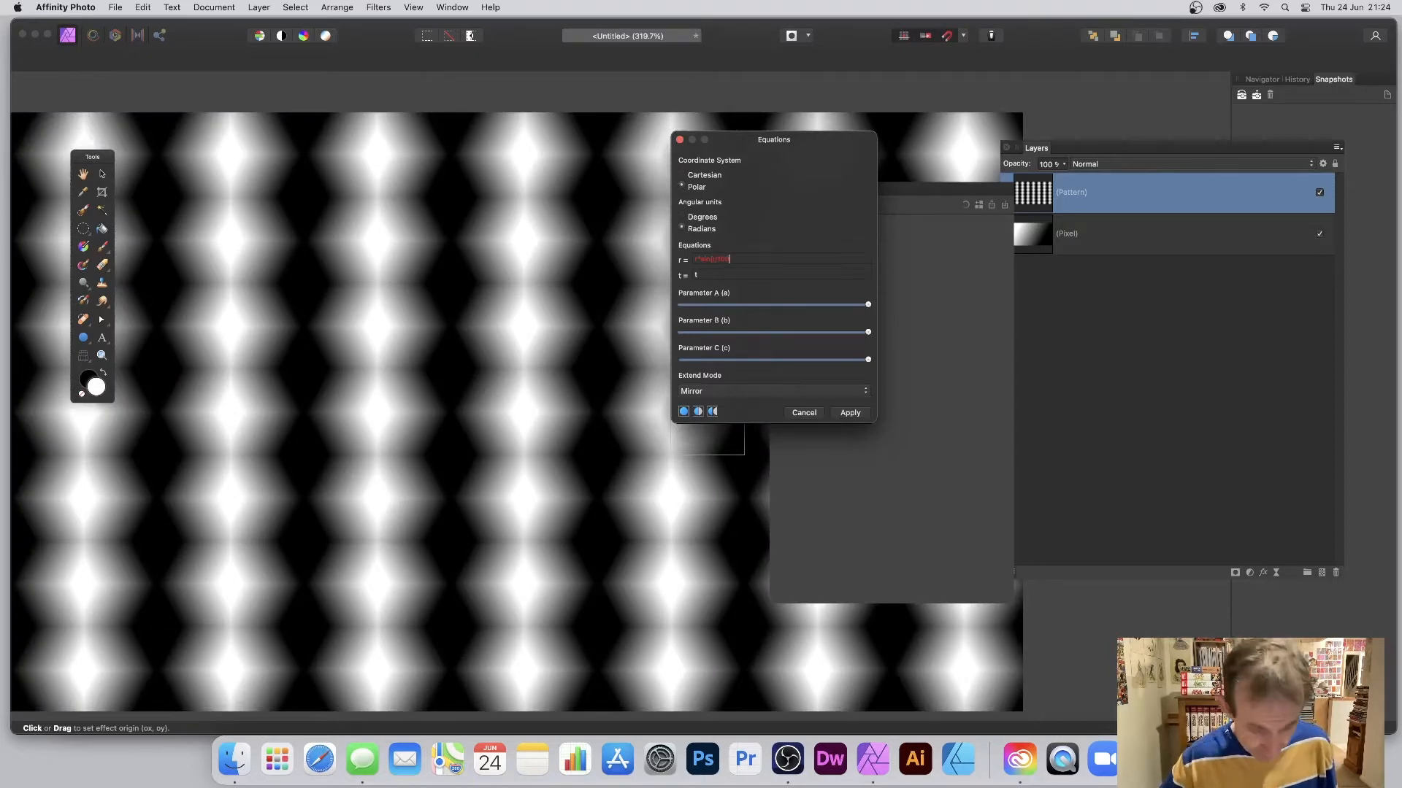
{"action": "type", "text": ")"}
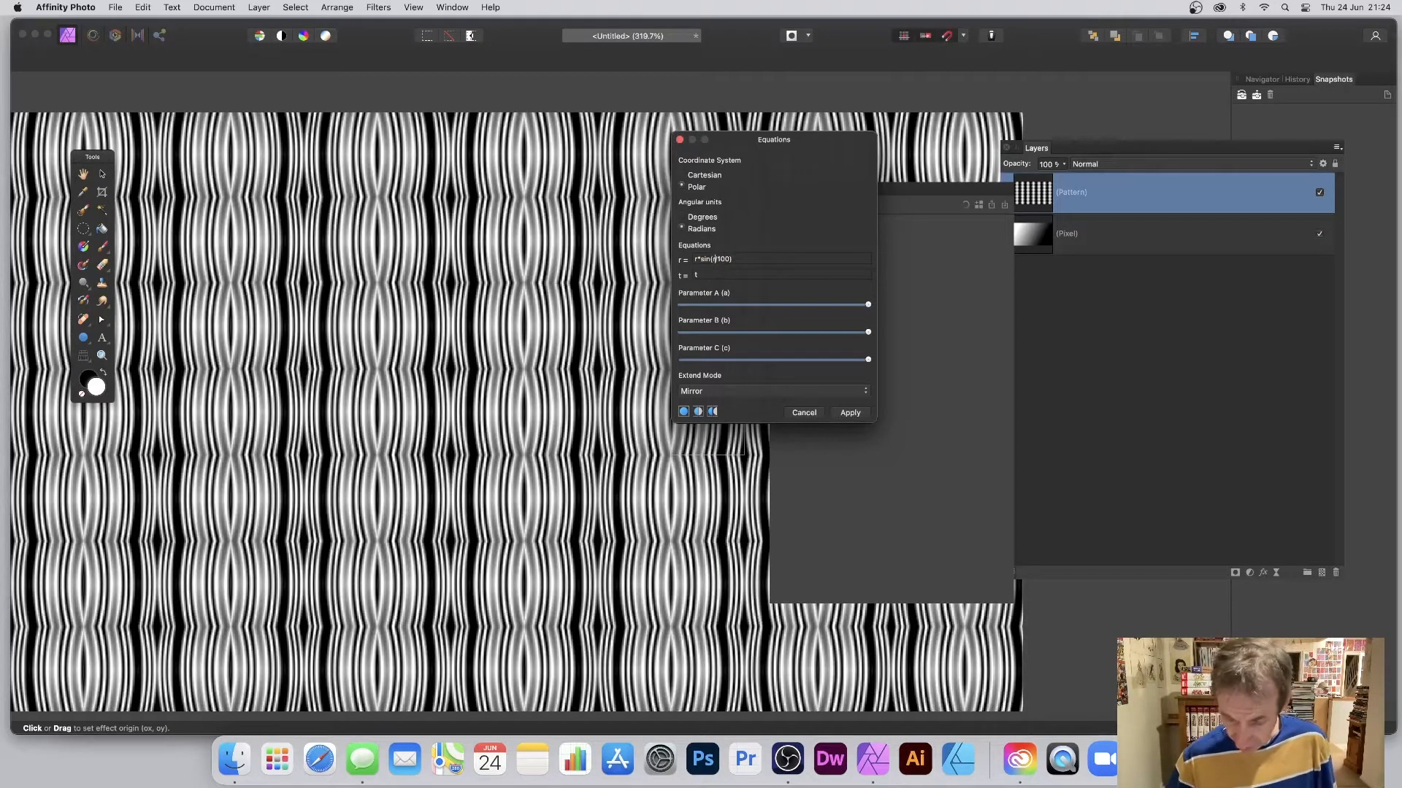
Extend the r equation to a*r*sin(b*r/100), lowering Parameter A to slightly over half and Parameter B to slightly under half.
{"action": "type", "text": "b*"}
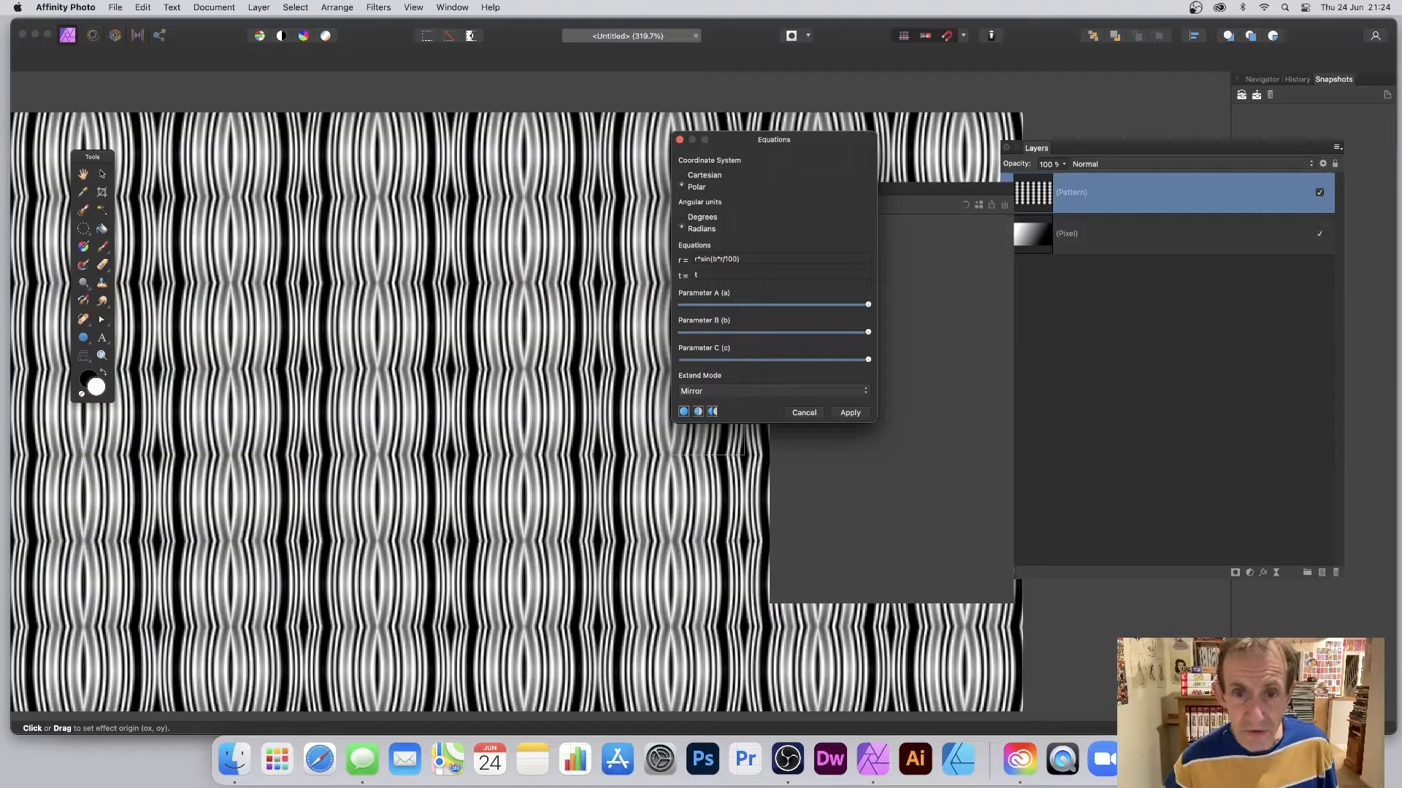
{"action": "left_click_drag", "start_coordinate": [857, 332], "coordinate": [781, 331]}
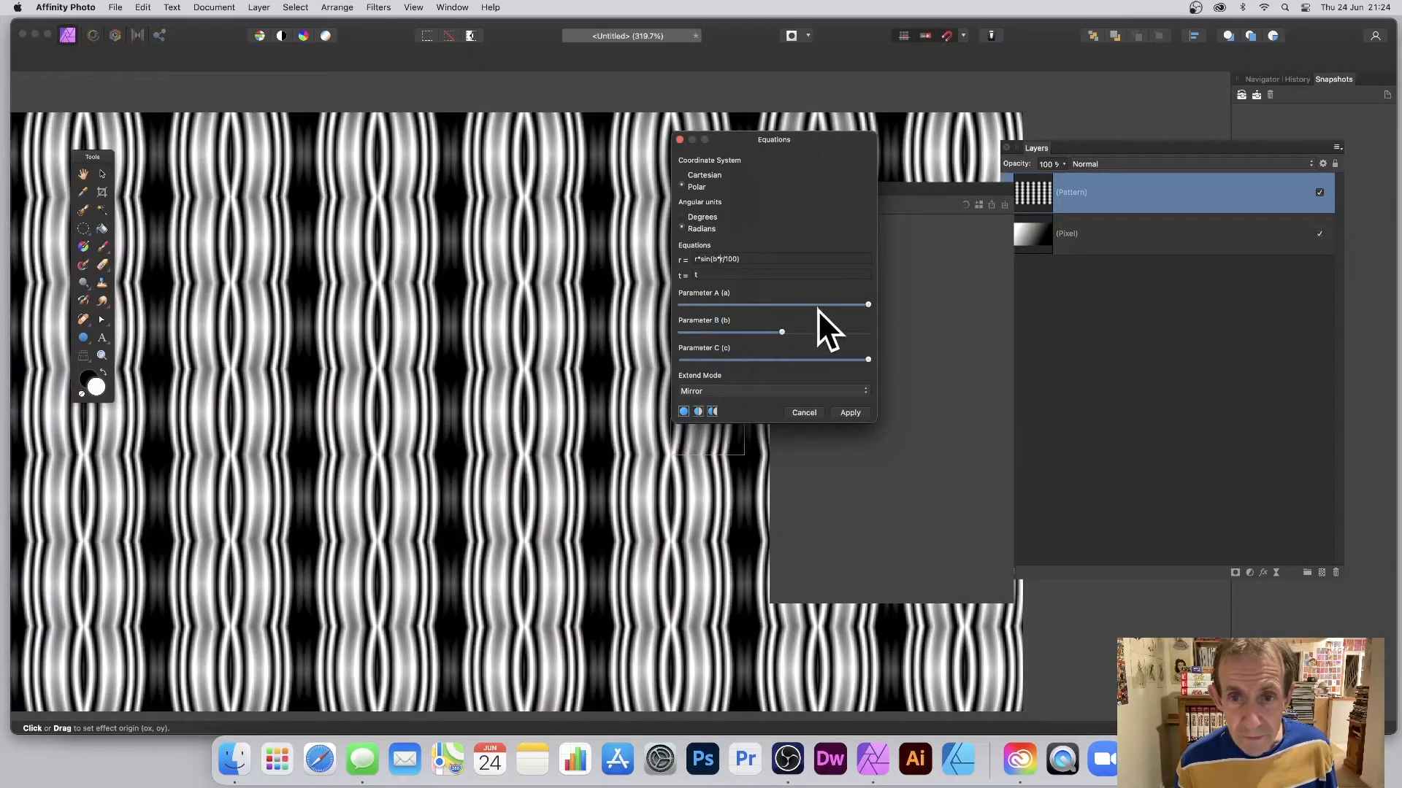
{"action": "left_click", "coordinate": [694, 261]}
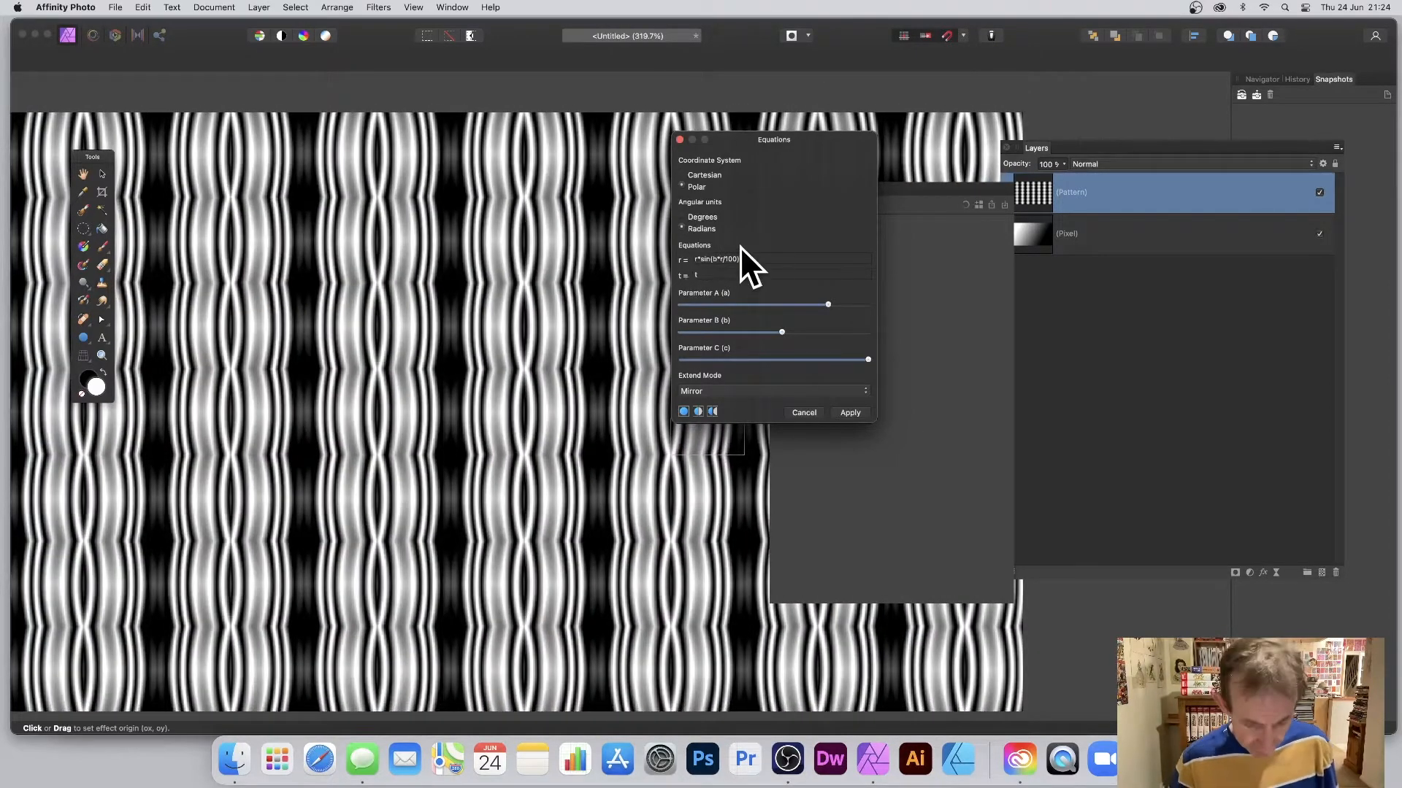
{"action": "type", "text": "a*"}
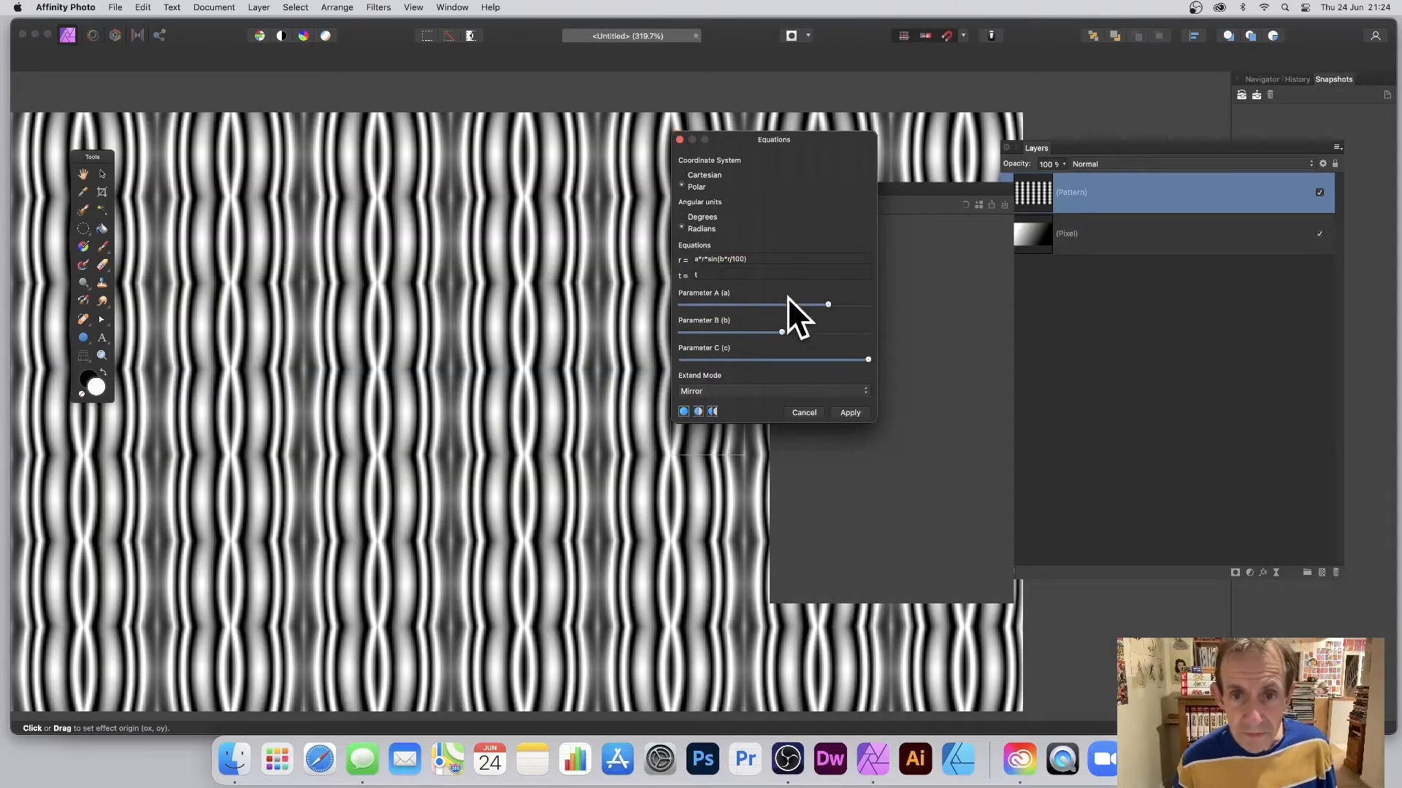
{"action": "left_click_drag", "start_coordinate": [828, 303], "coordinate": [761, 331]}
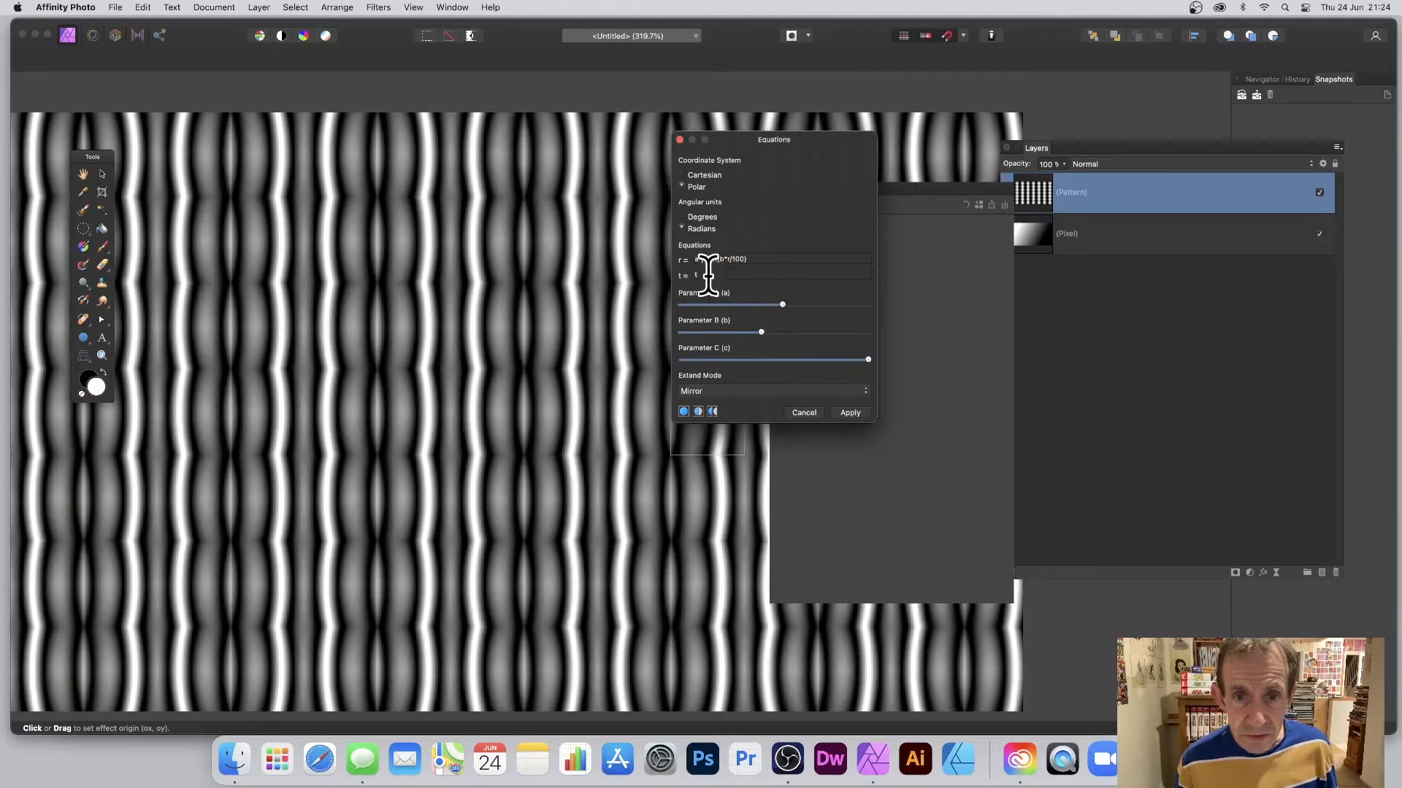
Set the t equation to t*c with Parameter C at about 40 percent, apply the filter and stop the macro recording.
{"action": "left_click", "coordinate": [708, 276]}
{"action": "type", "text": "*c"}
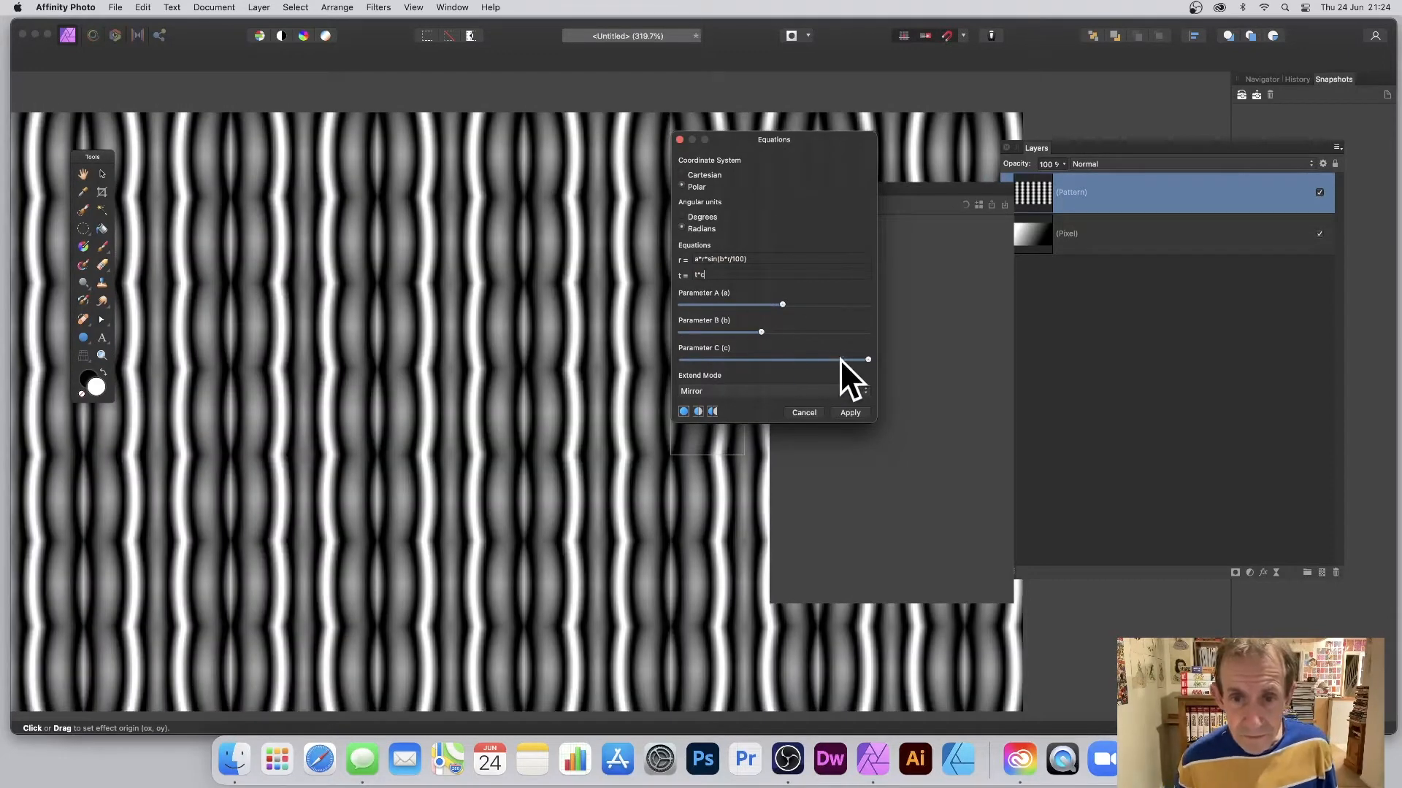
{"action": "left_click_drag", "start_coordinate": [840, 359], "coordinate": [748, 331]}
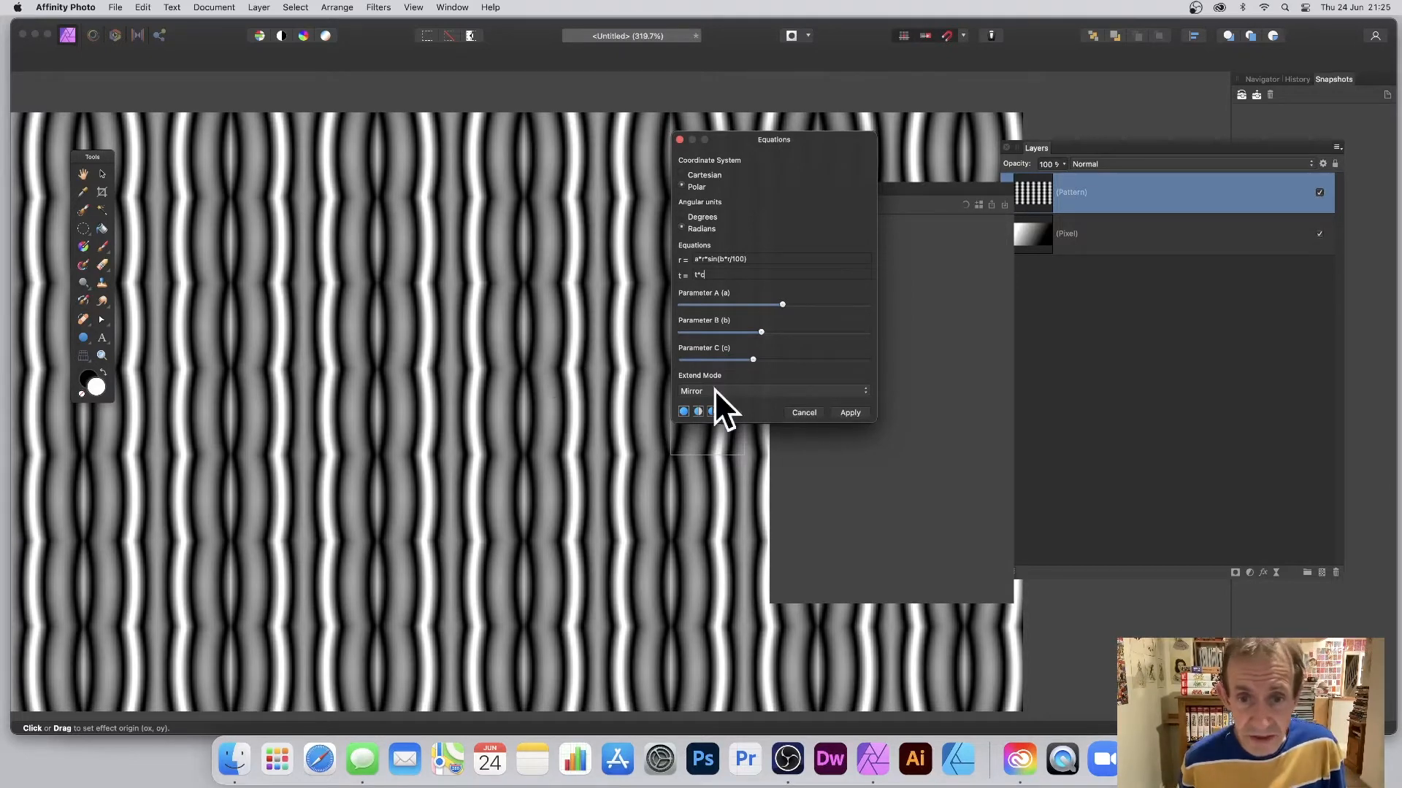
{"action": "left_click", "coordinate": [851, 414]}
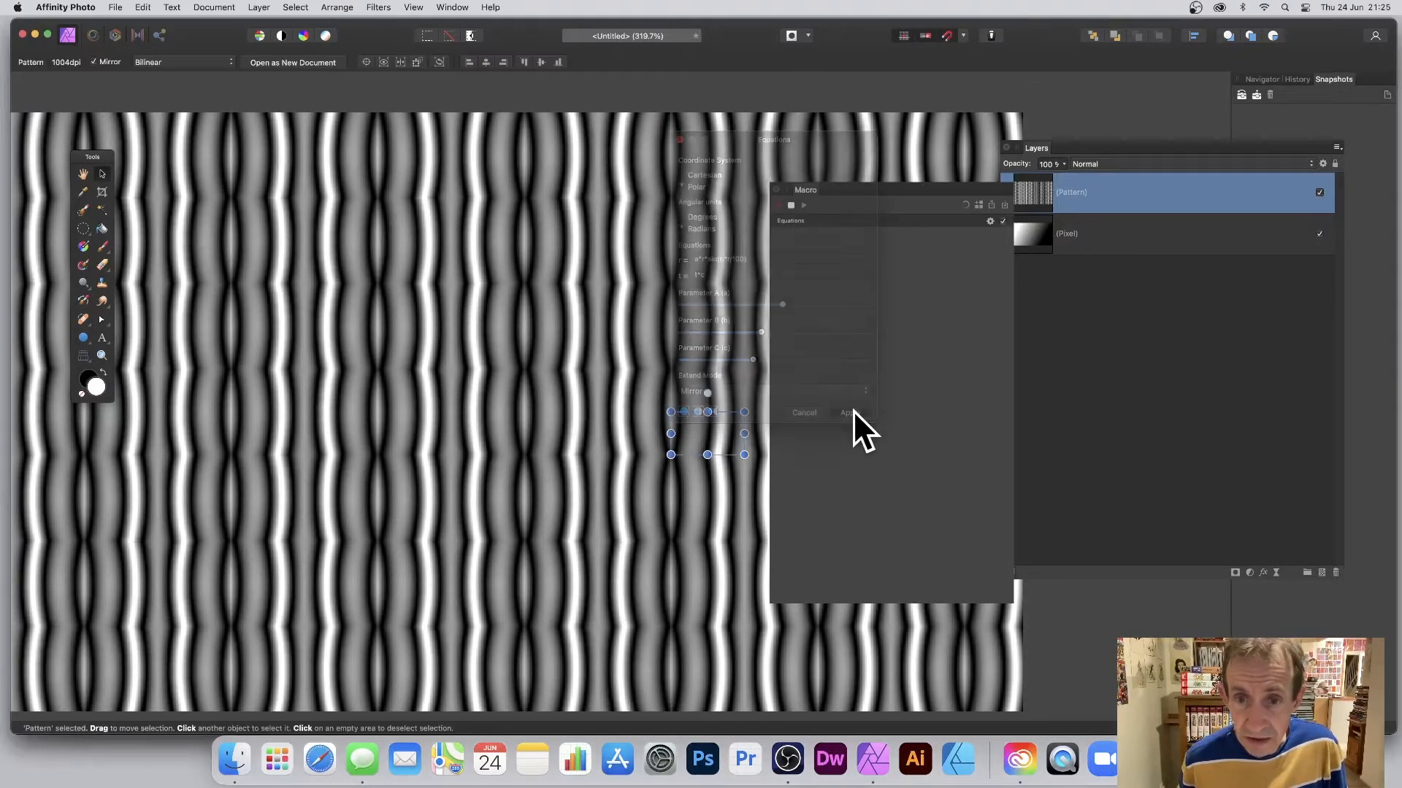
{"action": "left_click", "coordinate": [791, 205]}
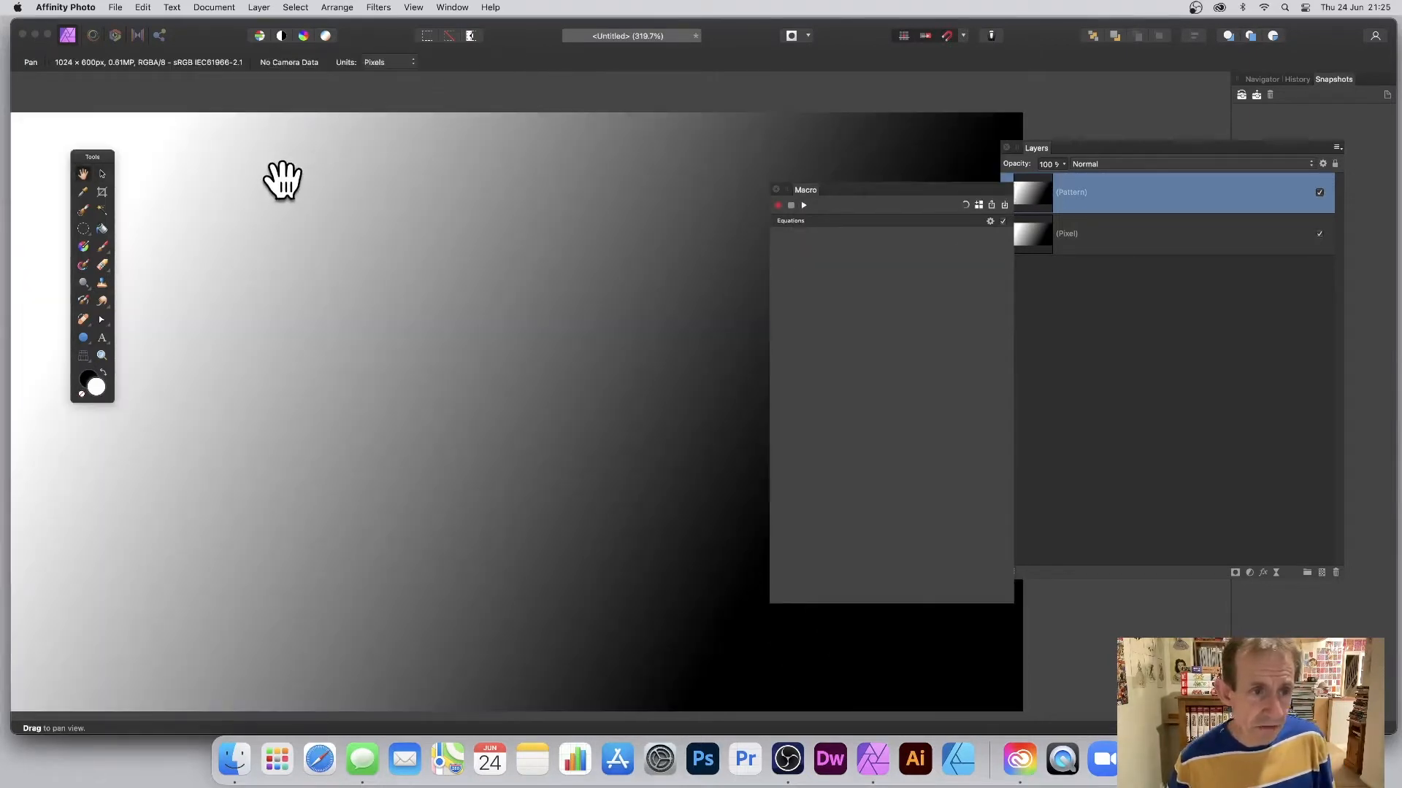
Draw a diagonal white-to-black linear gradient on the pattern layer, adding a pink stop at 29% and a dark teal stop at 56%.
{"action": "left_click", "coordinate": [84, 247]}
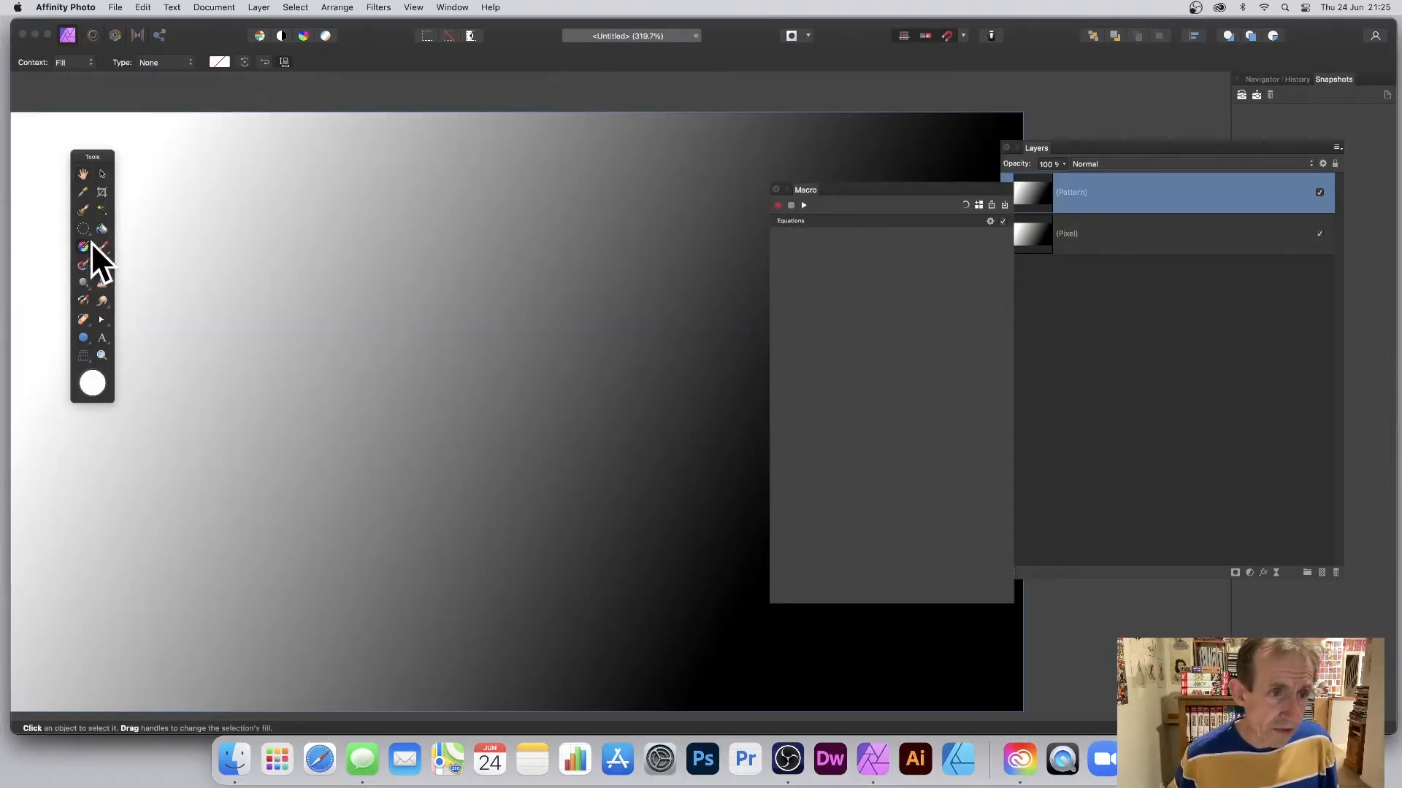
{"action": "left_click_drag", "start_coordinate": [321, 200], "coordinate": [674, 419]}
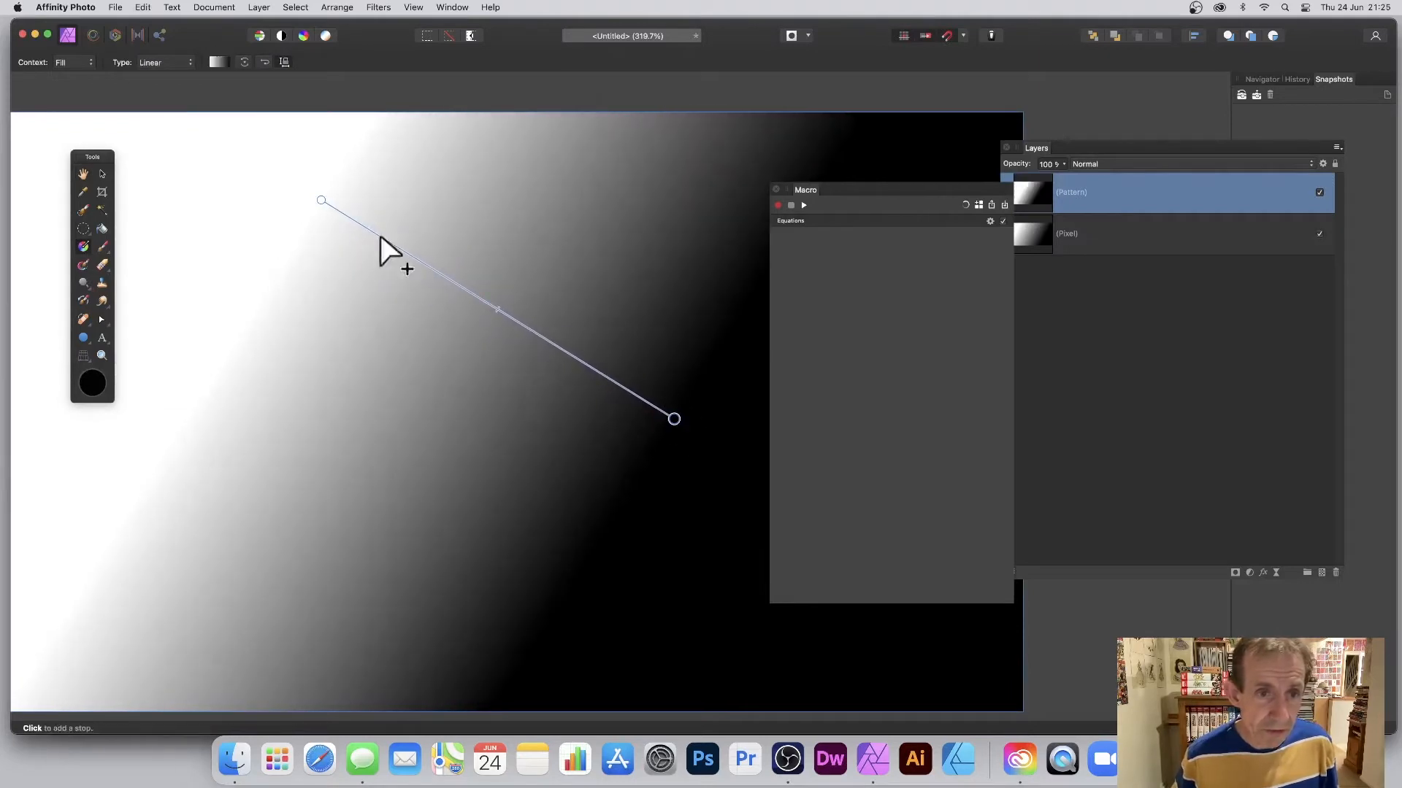
{"action": "left_click", "coordinate": [219, 61]}
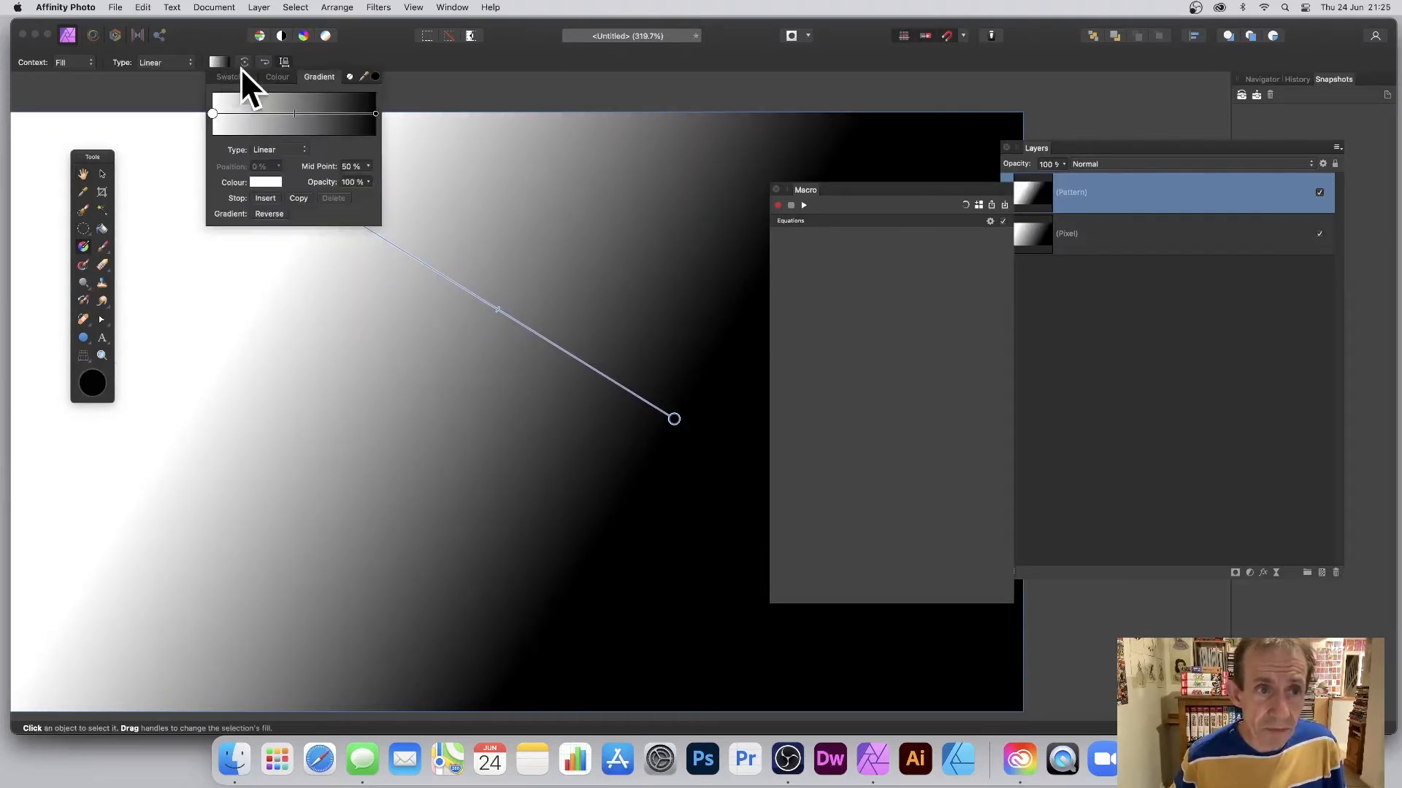
{"action": "left_click", "coordinate": [259, 113]}
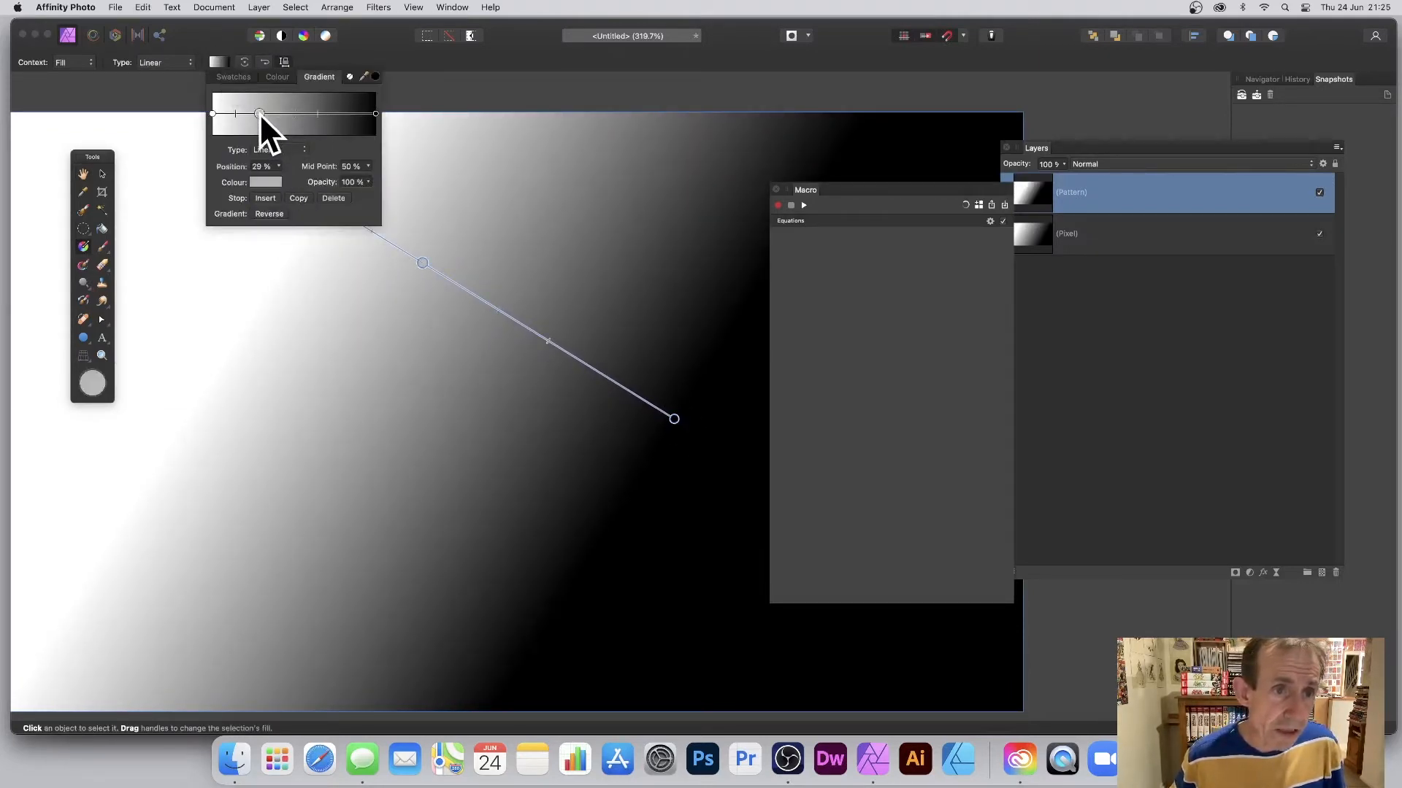
{"action": "left_click", "coordinate": [265, 181]}
{"action": "mouse_move", "coordinate": [305, 234]}
{"action": "left_mouse_down"}
{"action": "mouse_move", "coordinate": [340, 233]}
{"action": "mouse_move", "coordinate": [281, 233]}
{"action": "left_mouse_up"}
{"action": "left_click", "coordinate": [303, 113]}
{"action": "left_click", "coordinate": [266, 181]}
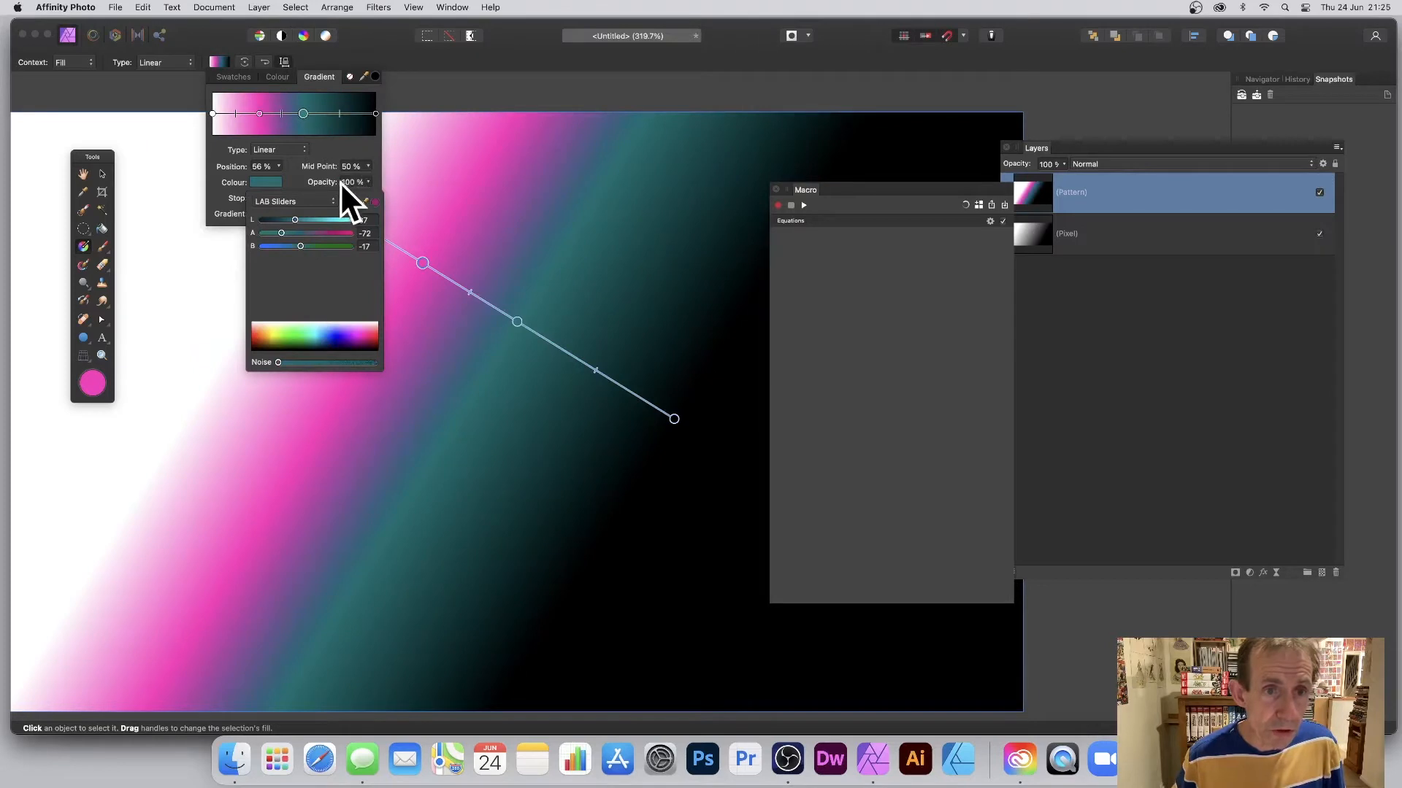
{"action": "left_click", "coordinate": [400, 53]}
Change the gradient to Elliptical and shift its centre slightly down within the canvas.
{"action": "left_click", "coordinate": [168, 60]}
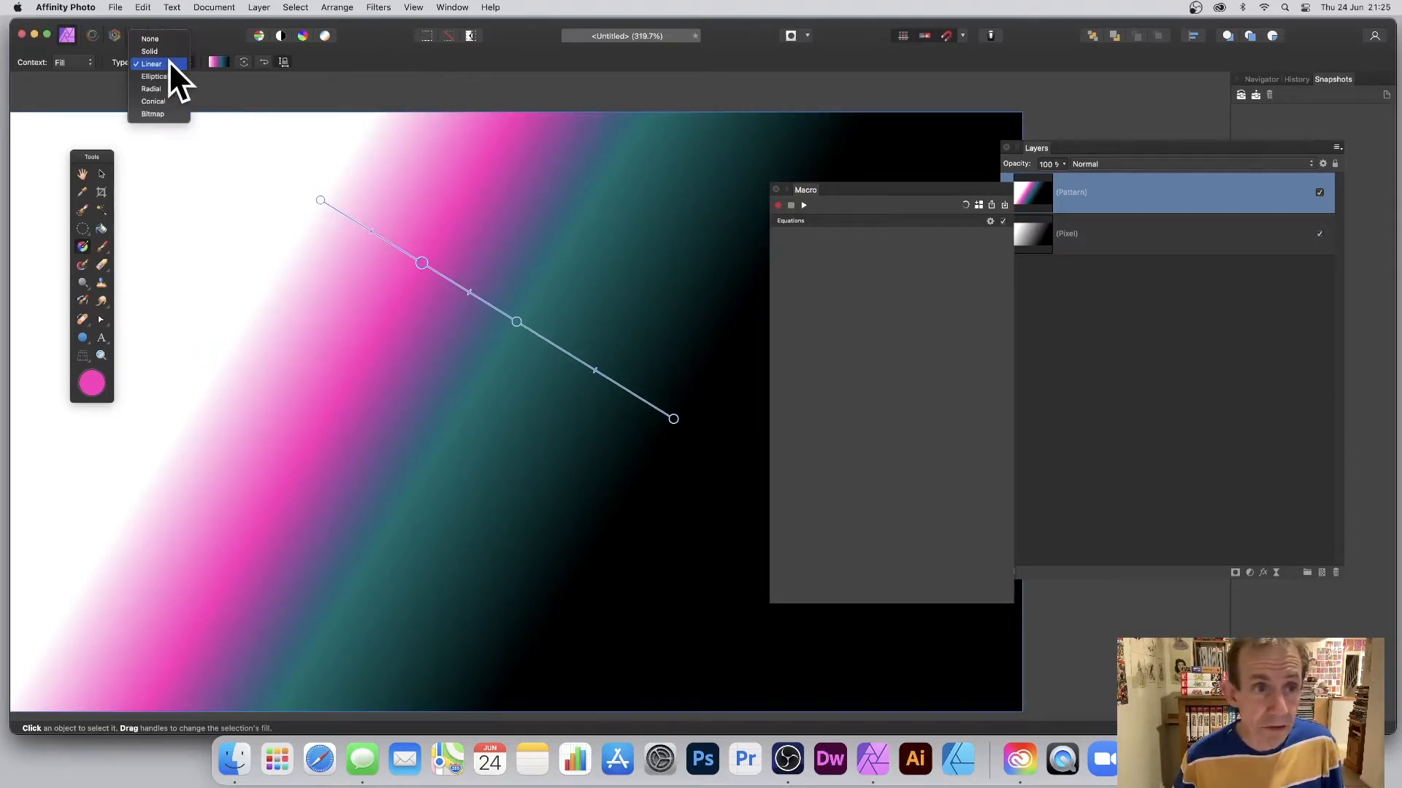
{"action": "left_click", "coordinate": [164, 78]}
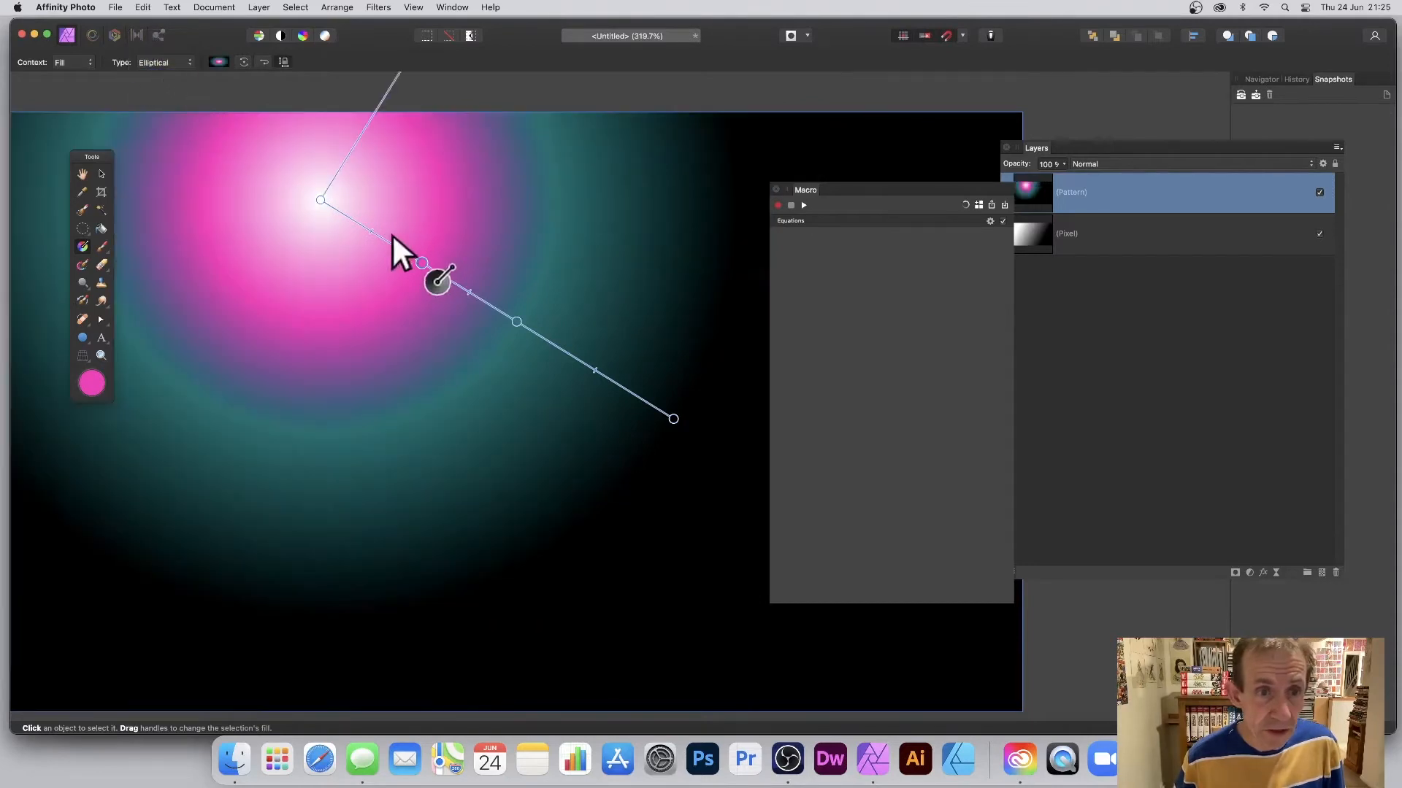
{"action": "left_click_drag", "start_coordinate": [320, 199], "coordinate": [335, 263]}
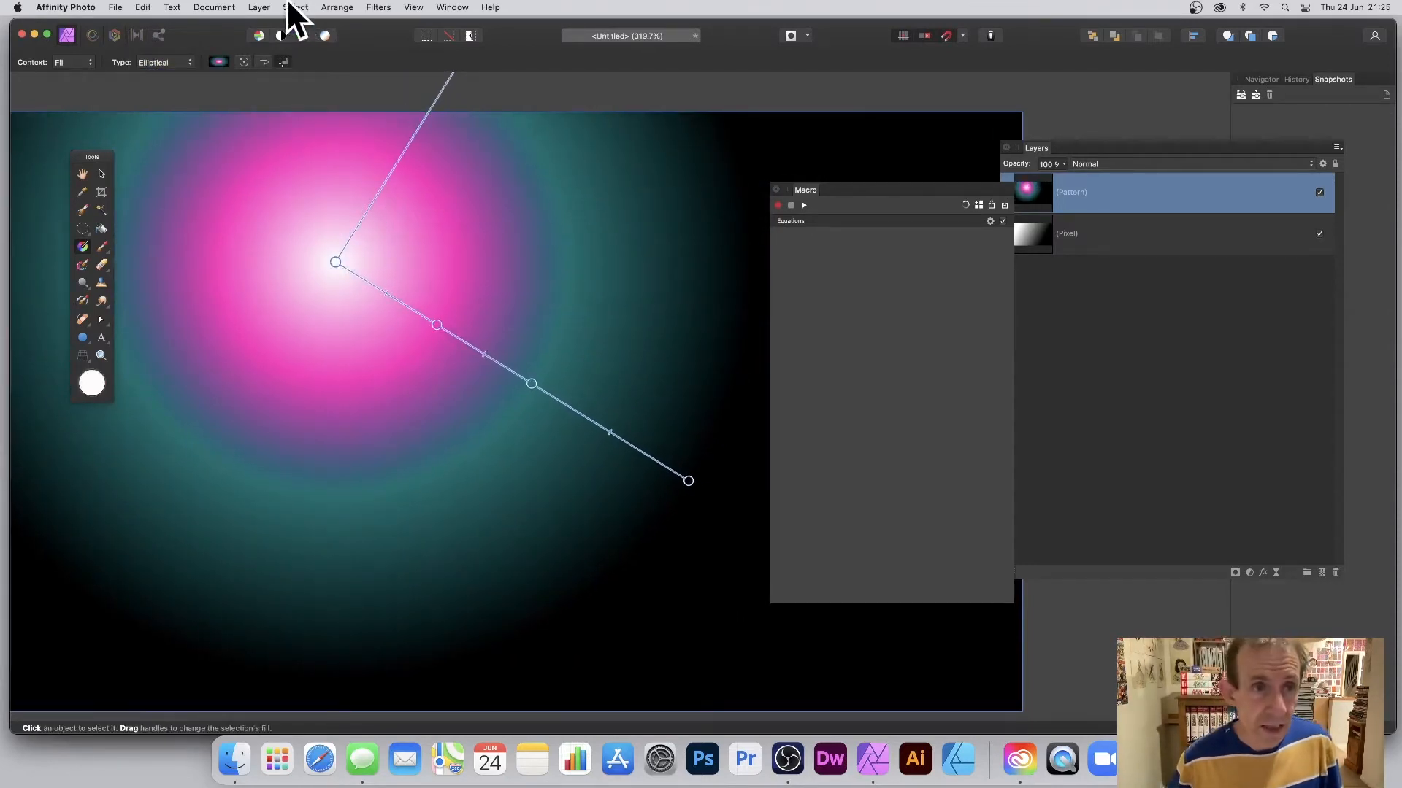
Create a new pattern layer from the coloured gradient, shrink its tile to about a twelfth of the canvas width, and play the Equations macro on it.
{"action": "left_click", "coordinate": [257, 6]}
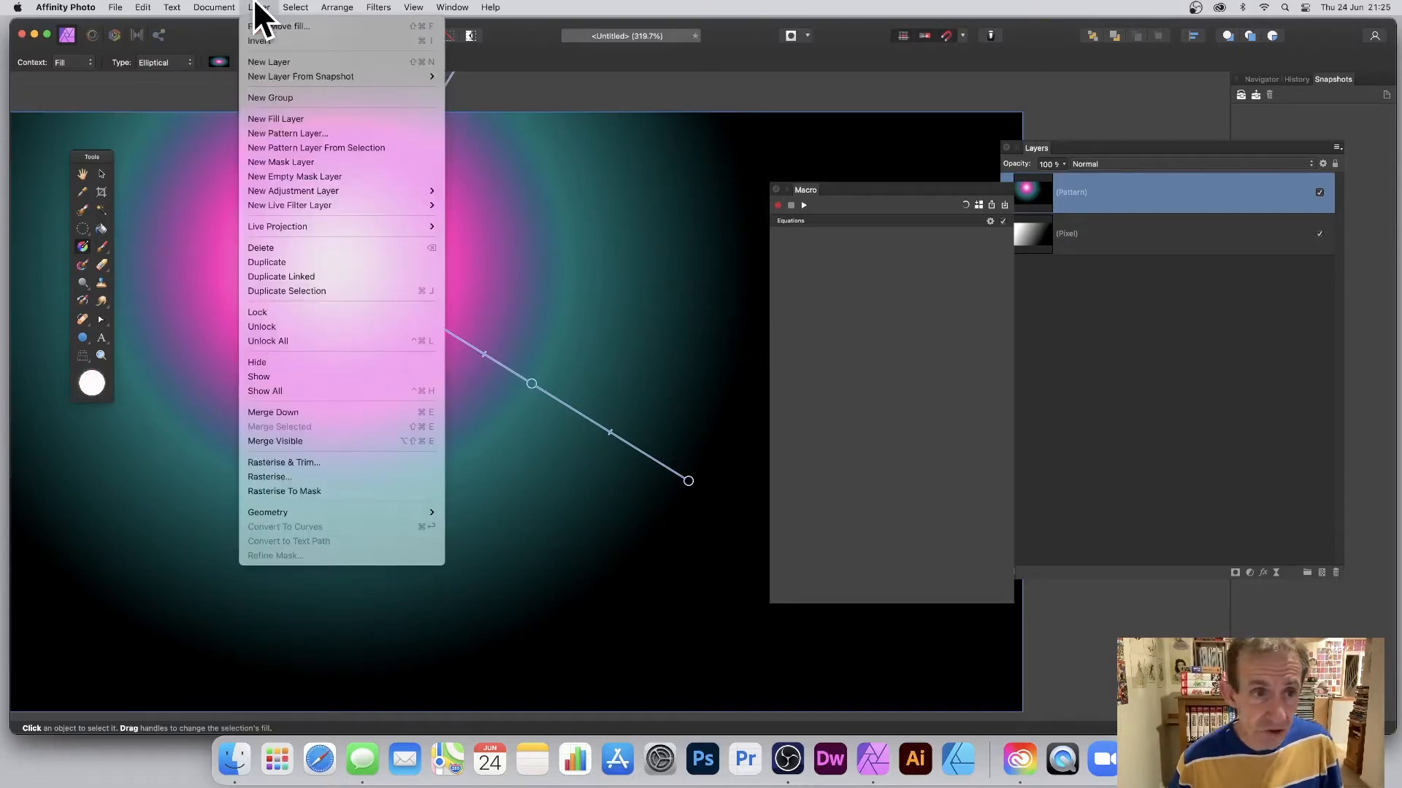
{"action": "left_click", "coordinate": [289, 145]}
{"action": "left_click", "coordinate": [101, 174]}
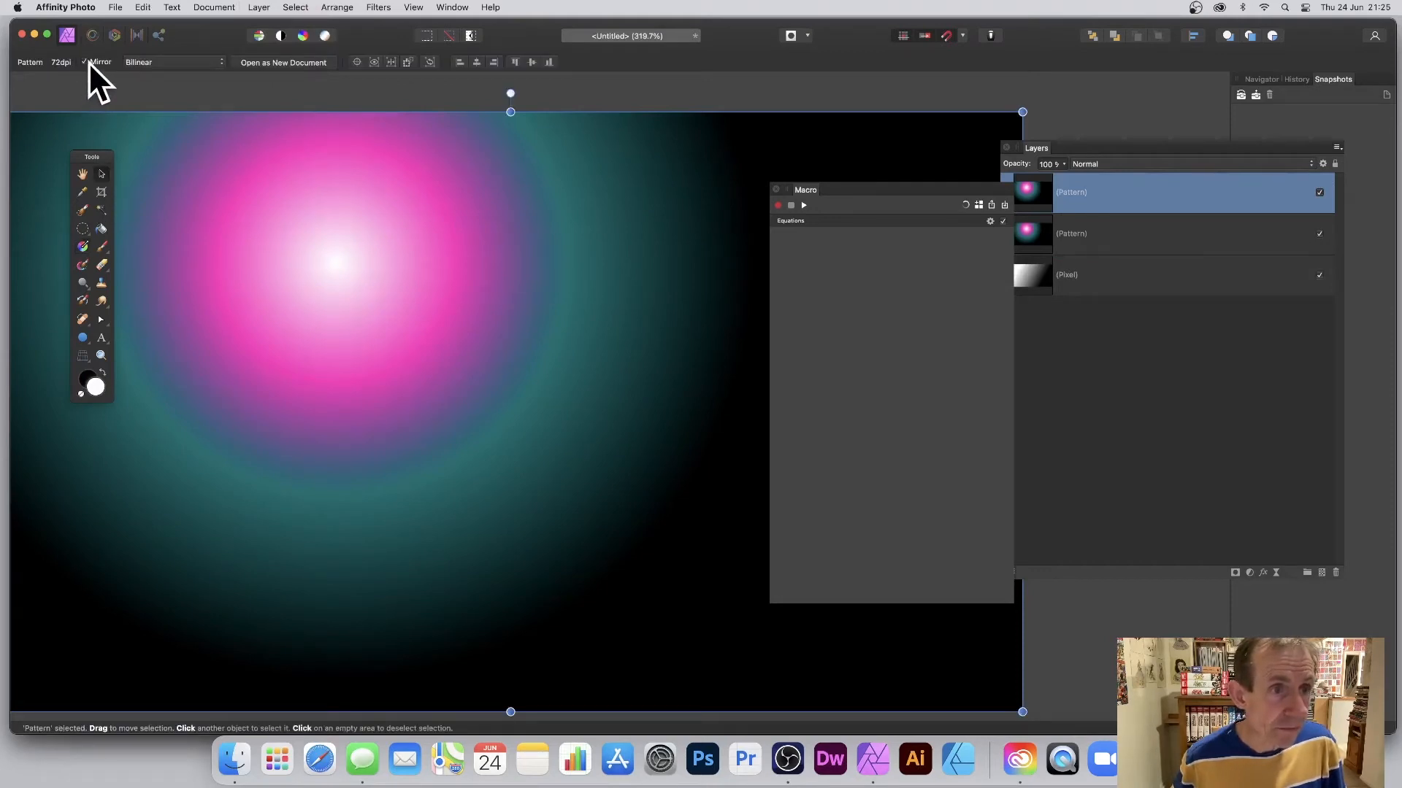
{"action": "left_click_drag", "start_coordinate": [68, 126], "coordinate": [546, 549]}
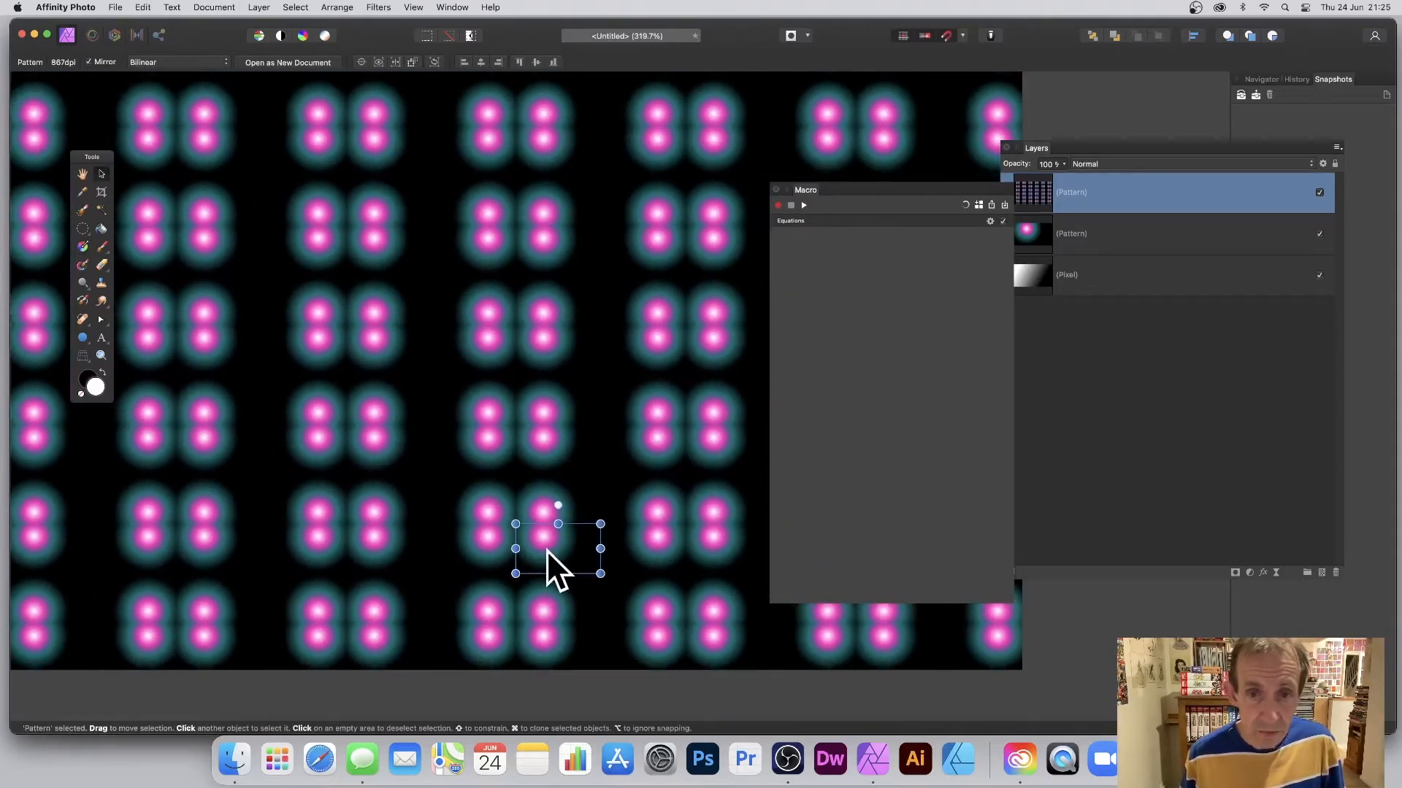
{"action": "left_click", "coordinate": [802, 208]}
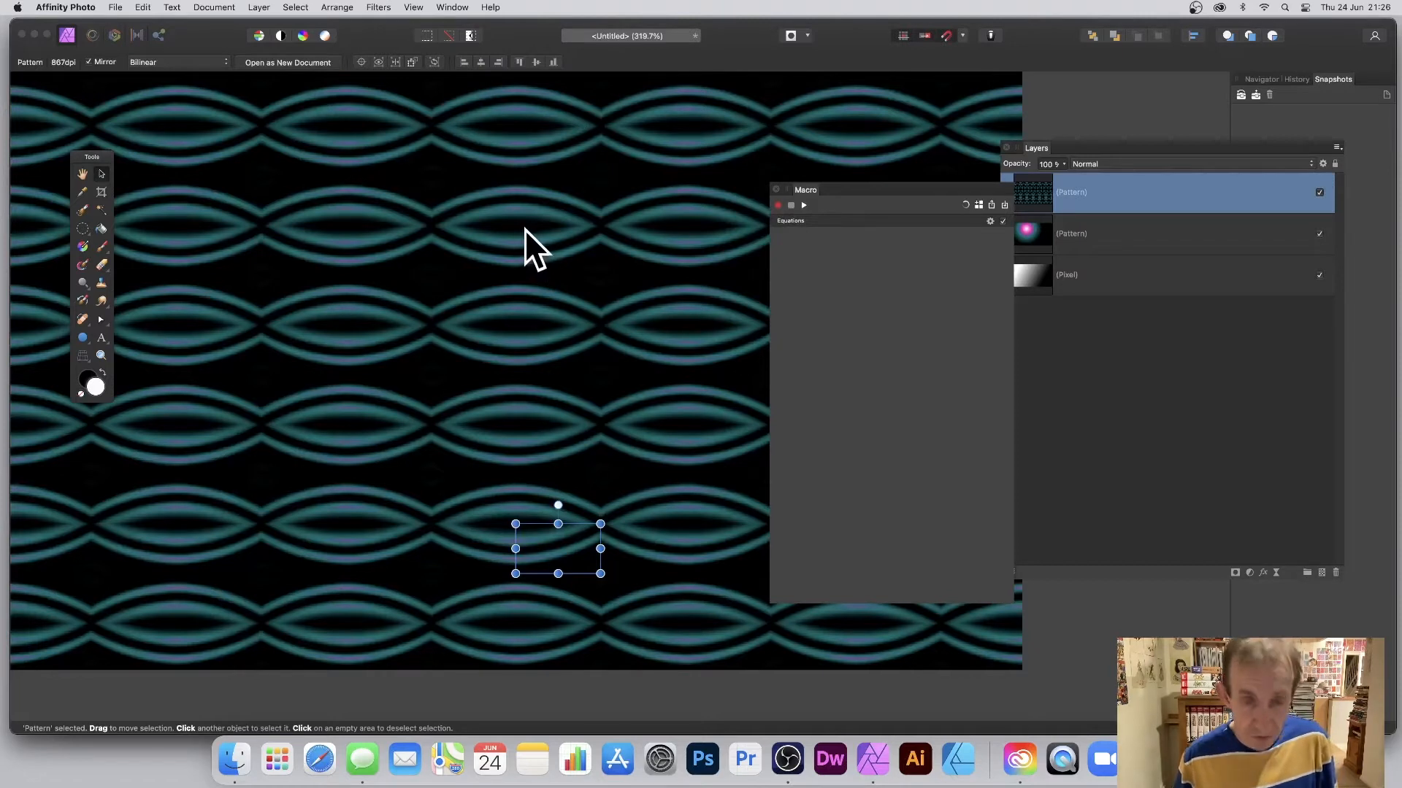
Undo the last Equations distortion and replay the macro with the pattern tile tilted and enlarged to about twice its size.
{"action": "key", "text": "super+z"}
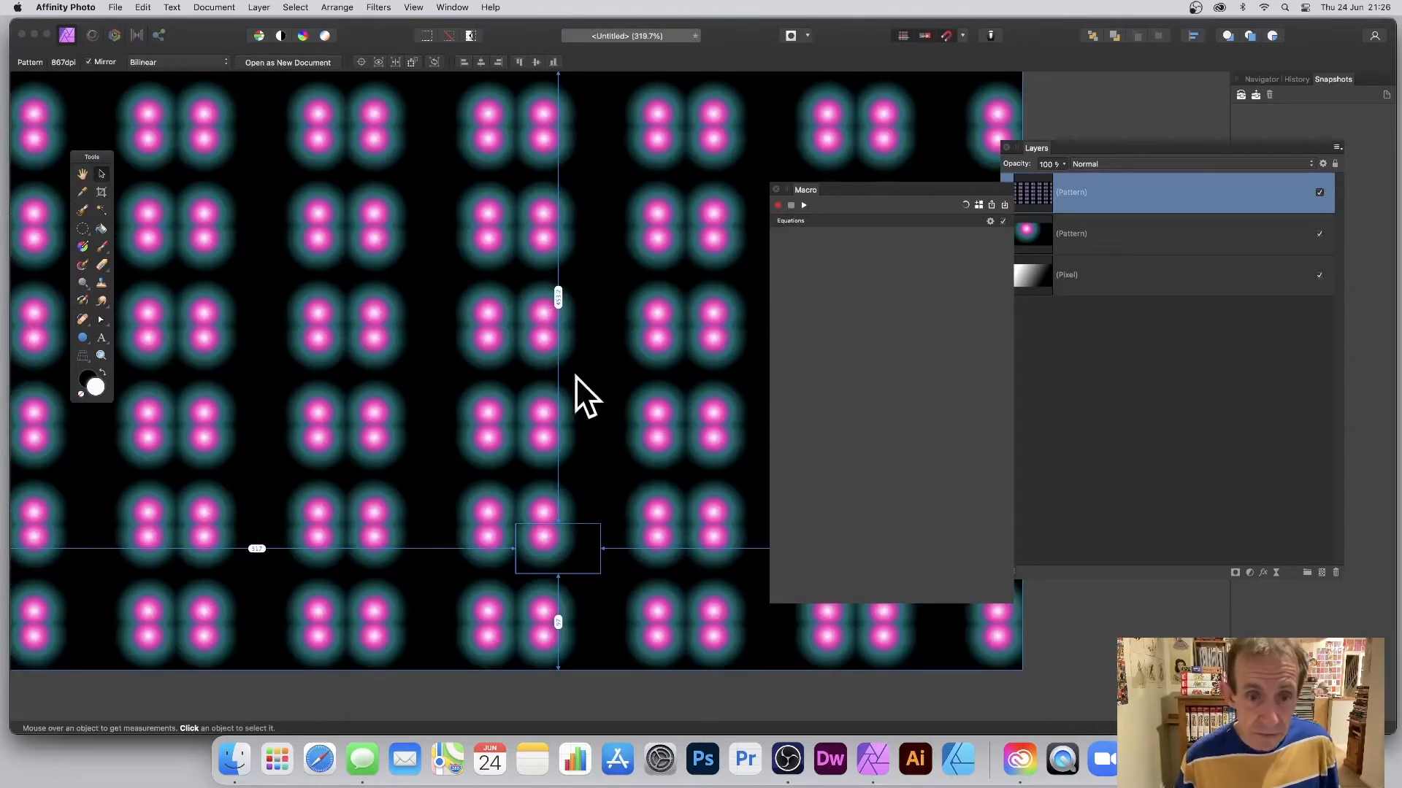
{"action": "left_click", "coordinate": [525, 524]}
{"action": "left_click", "coordinate": [524, 529]}
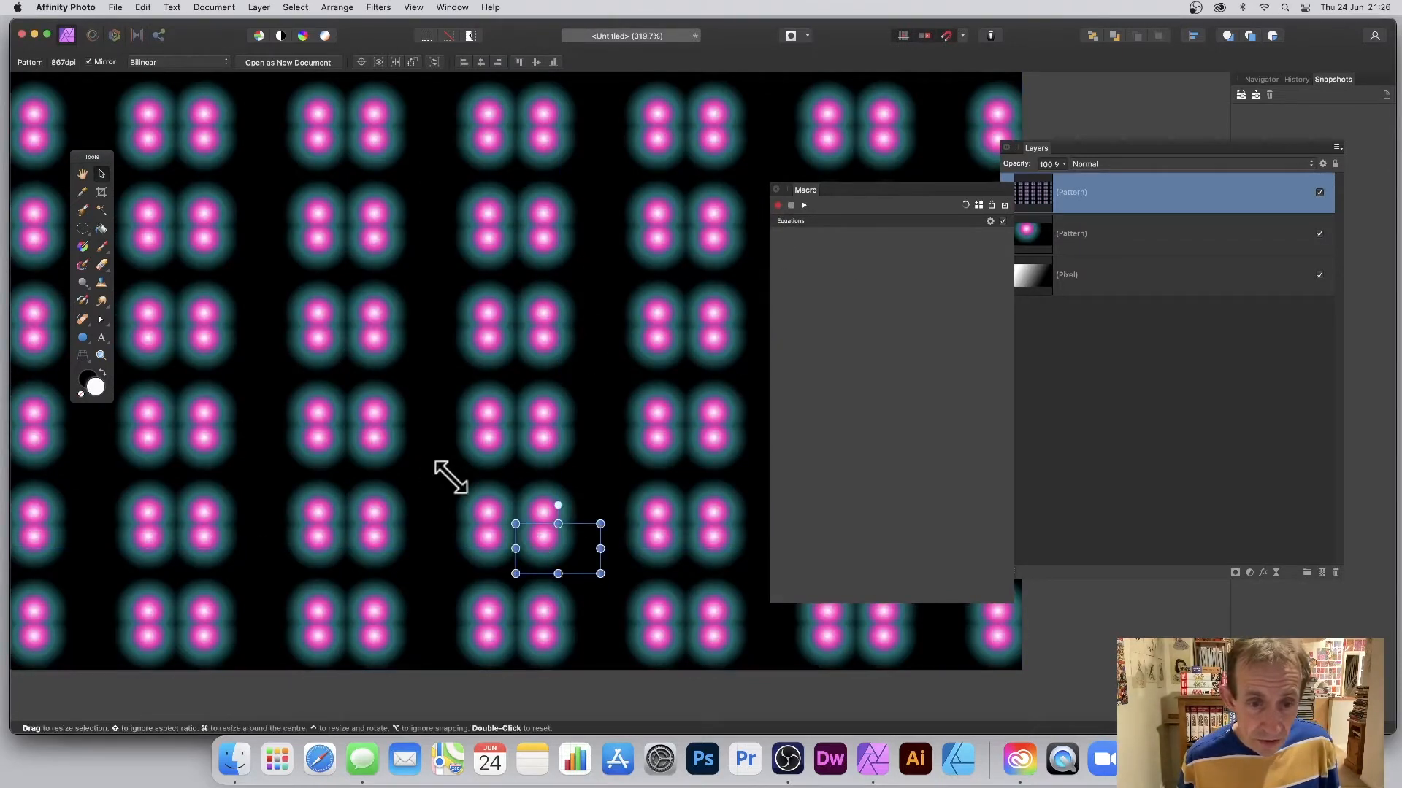
{"action": "left_click_drag", "start_coordinate": [511, 517], "coordinate": [500, 411]}
{"action": "left_click", "coordinate": [804, 206]}
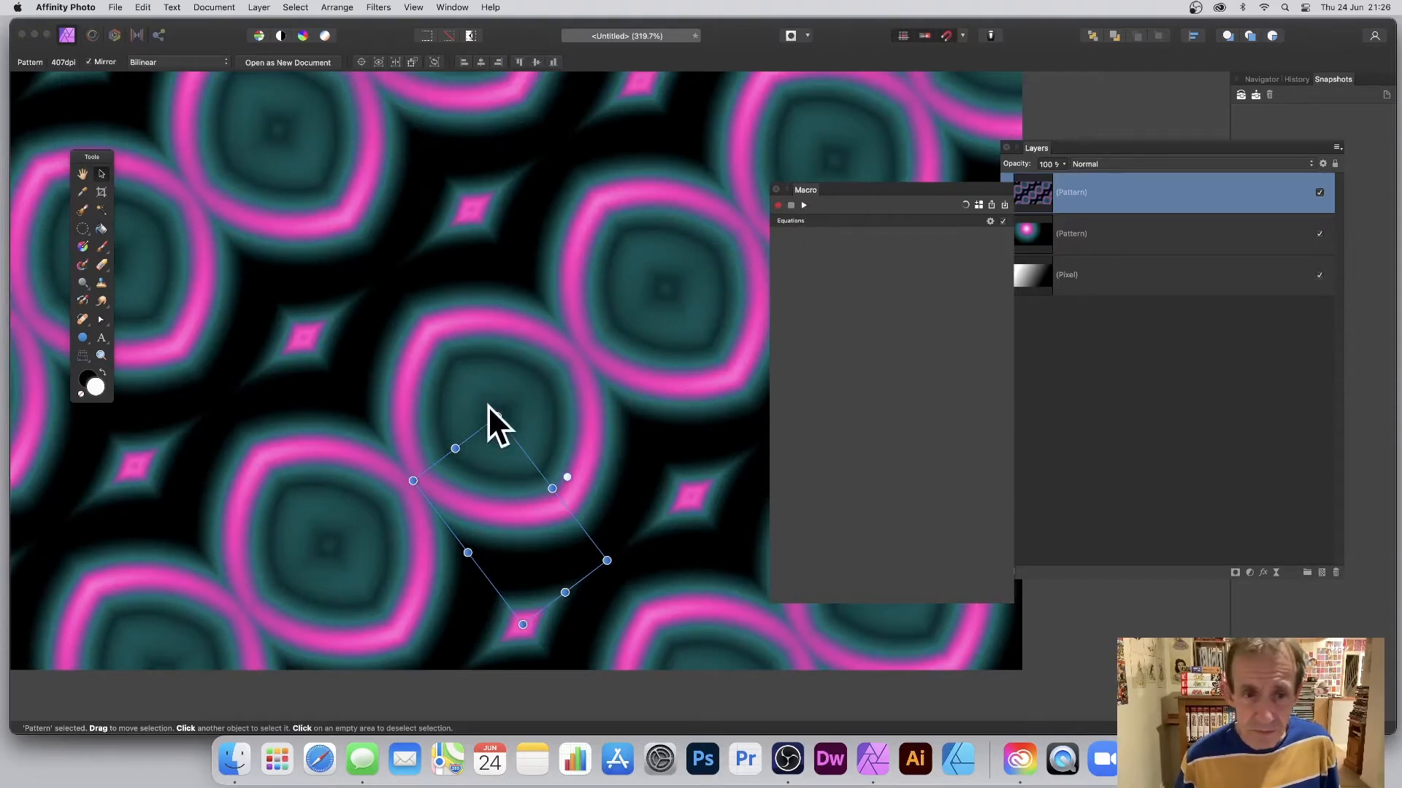
Shrink the tile to under half its size and replay the Equations macro, repeating it after rotating and slightly enlarging the tile.
{"action": "left_click_drag", "start_coordinate": [495, 416], "coordinate": [511, 534]}
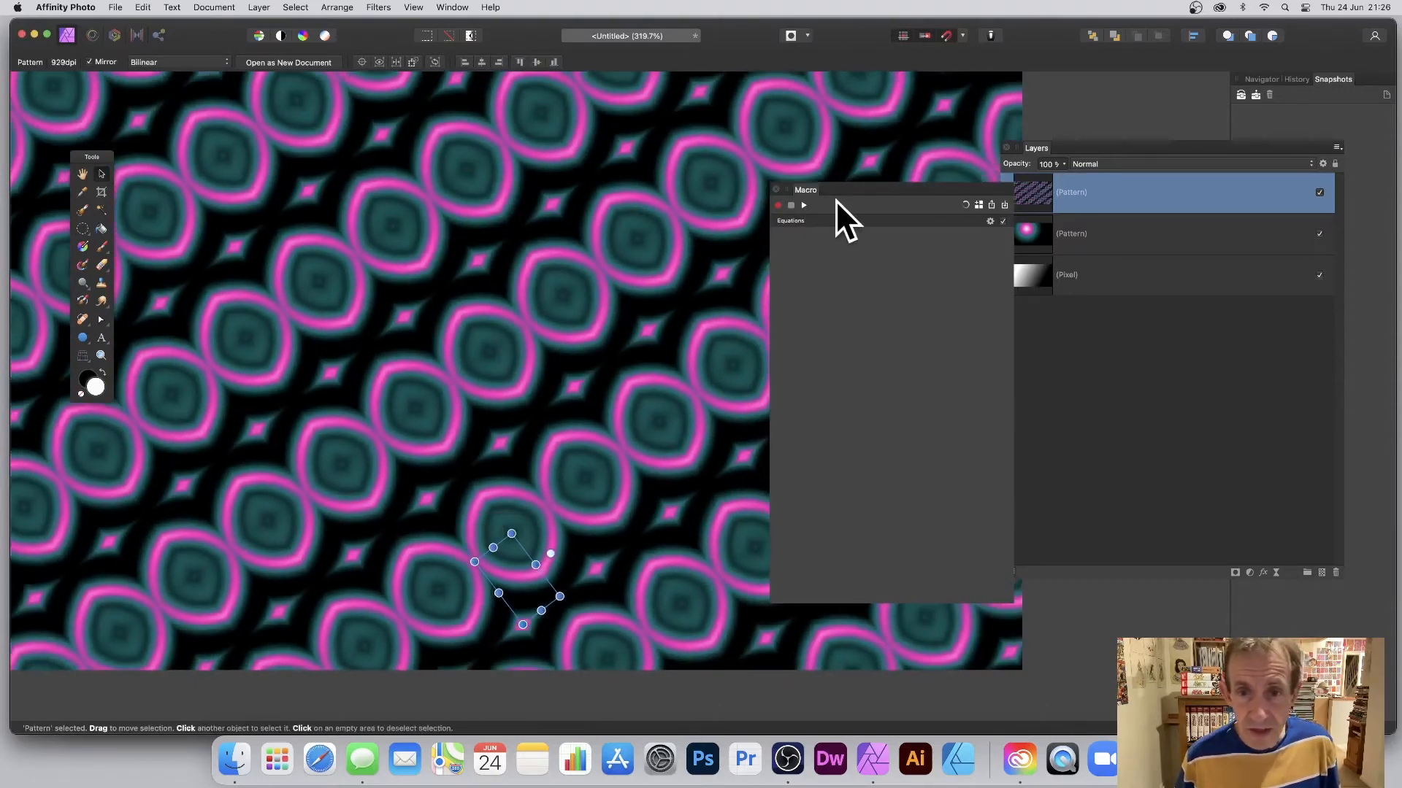
{"action": "left_click", "coordinate": [803, 205]}
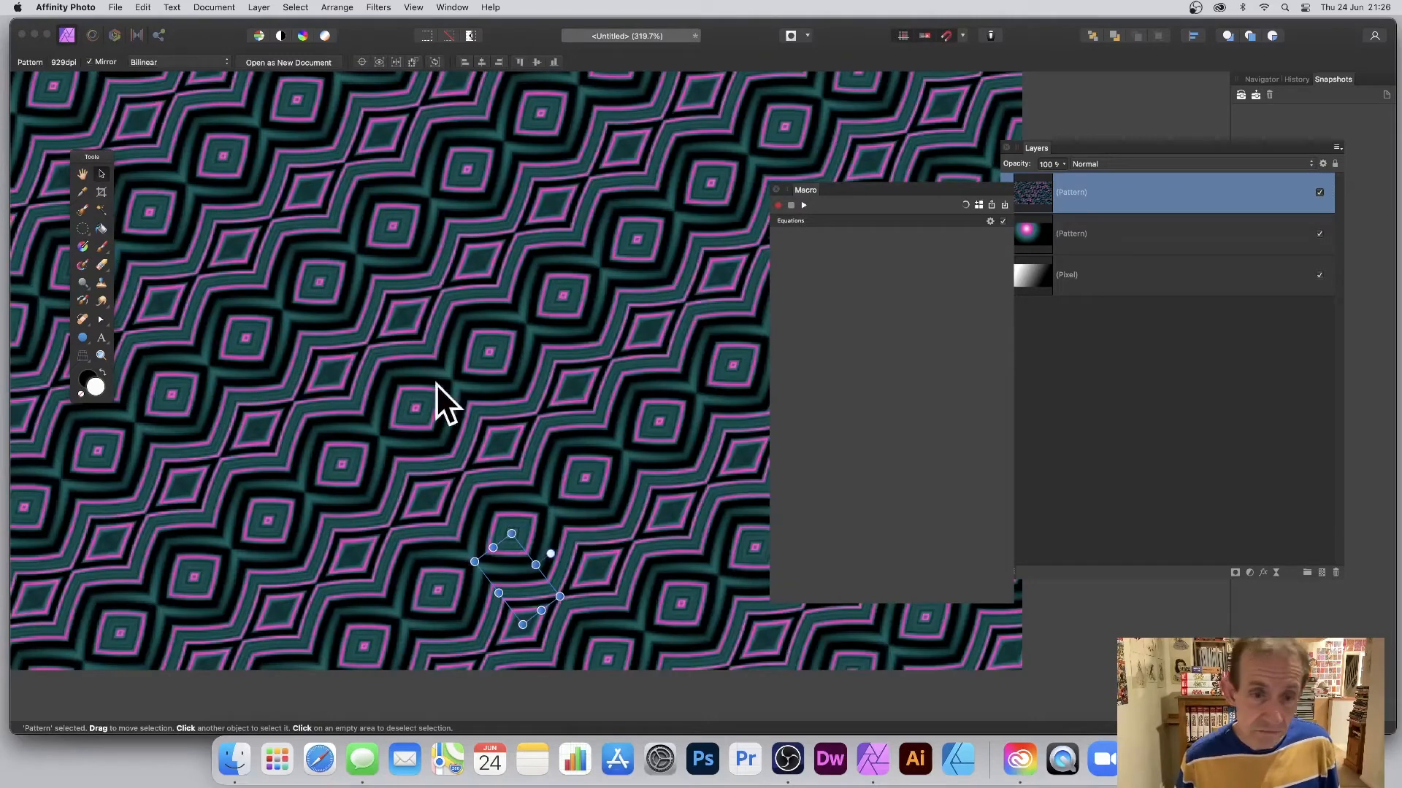
{"action": "left_click_drag", "start_coordinate": [512, 534], "coordinate": [606, 529]}
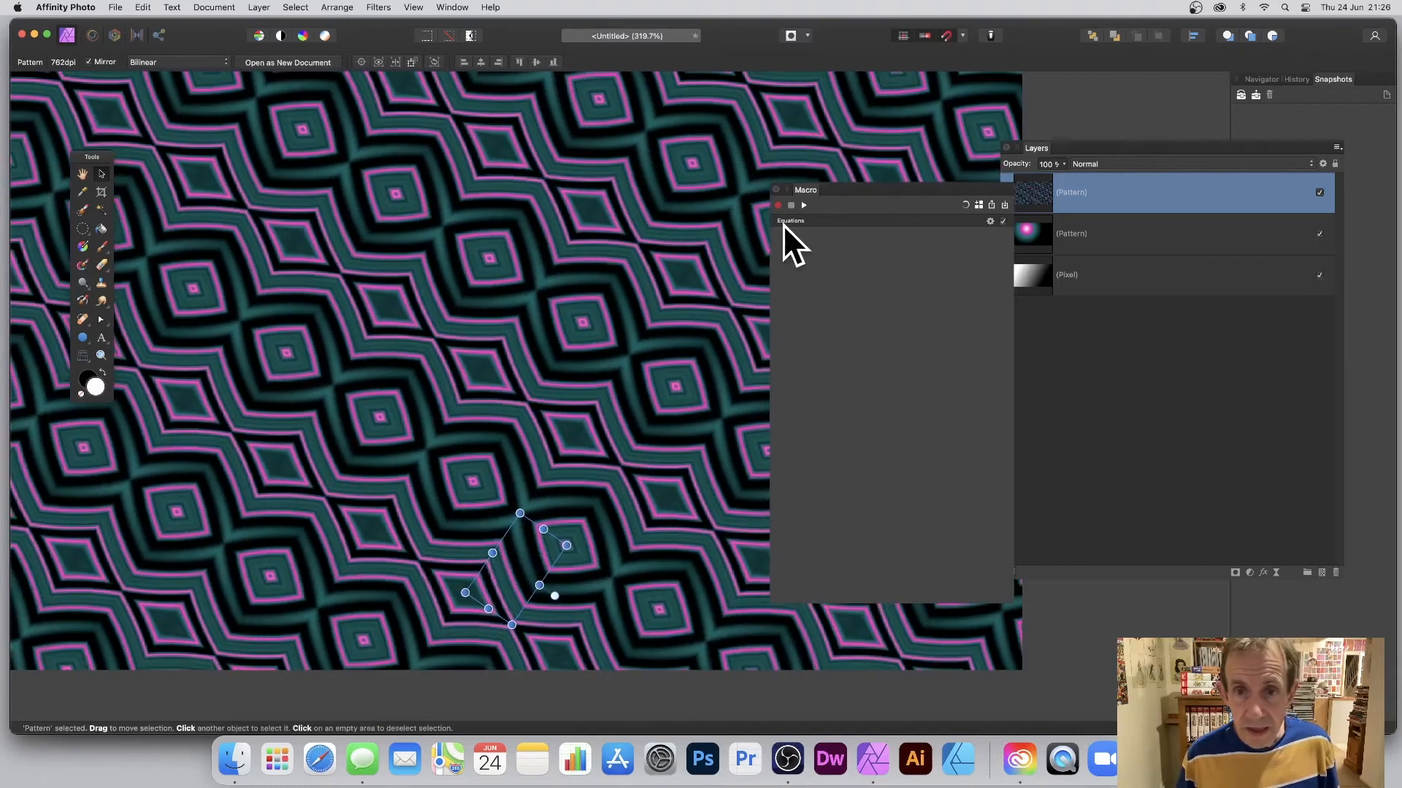
{"action": "left_click", "coordinate": [804, 205]}
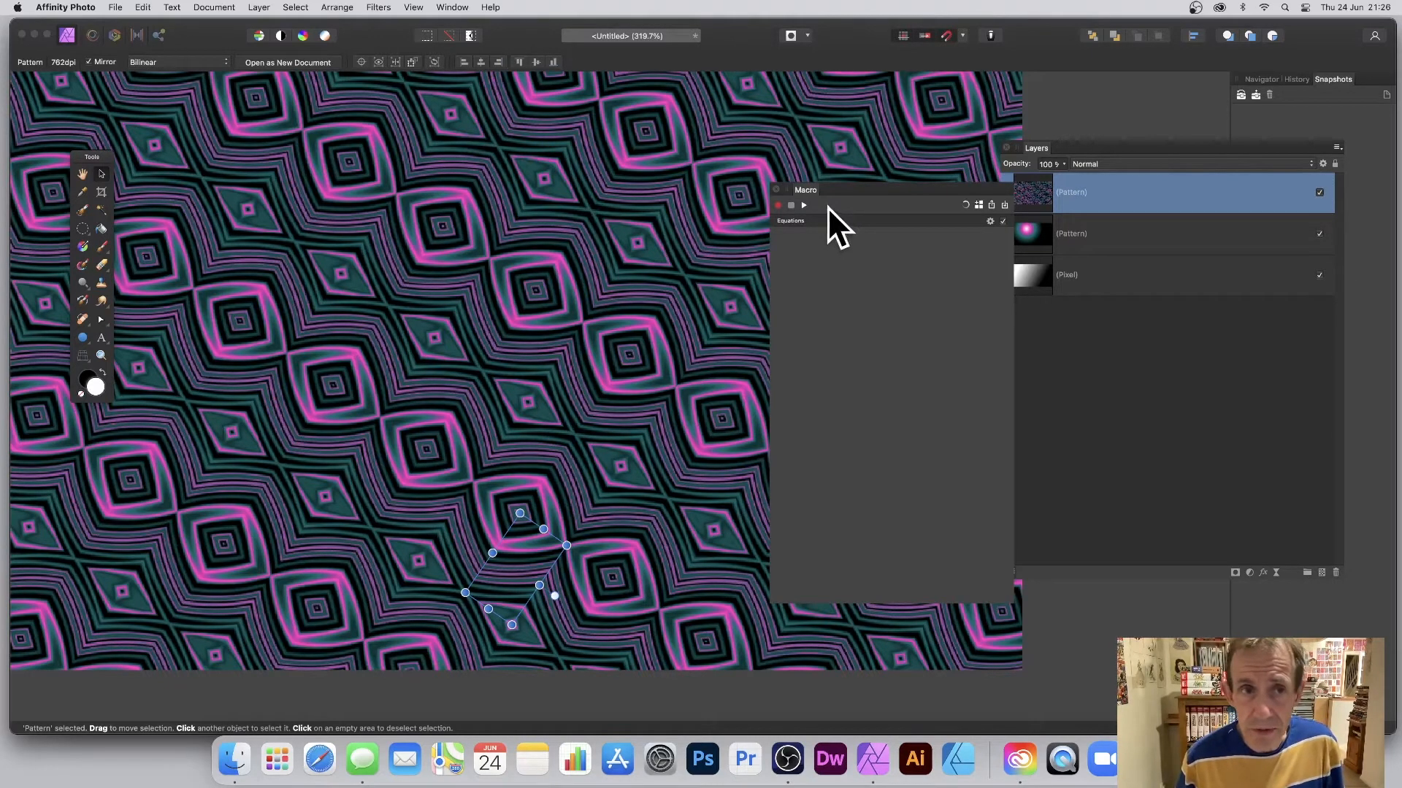
Show the macro Library as a separate floating panel and reselect the uppermost pattern layer.
{"action": "left_click", "coordinate": [406, 9]}
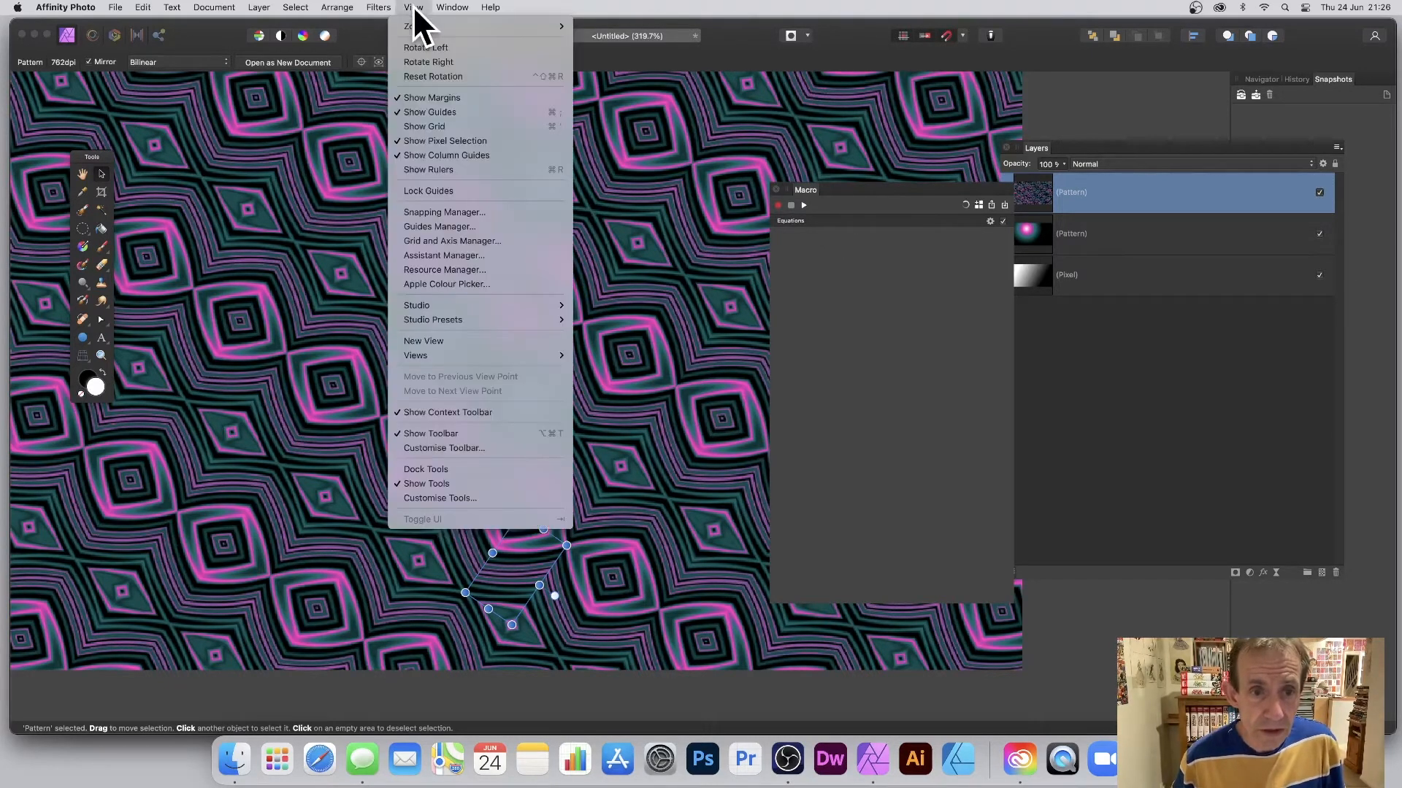
{"action": "mouse_move", "coordinate": [440, 306]}
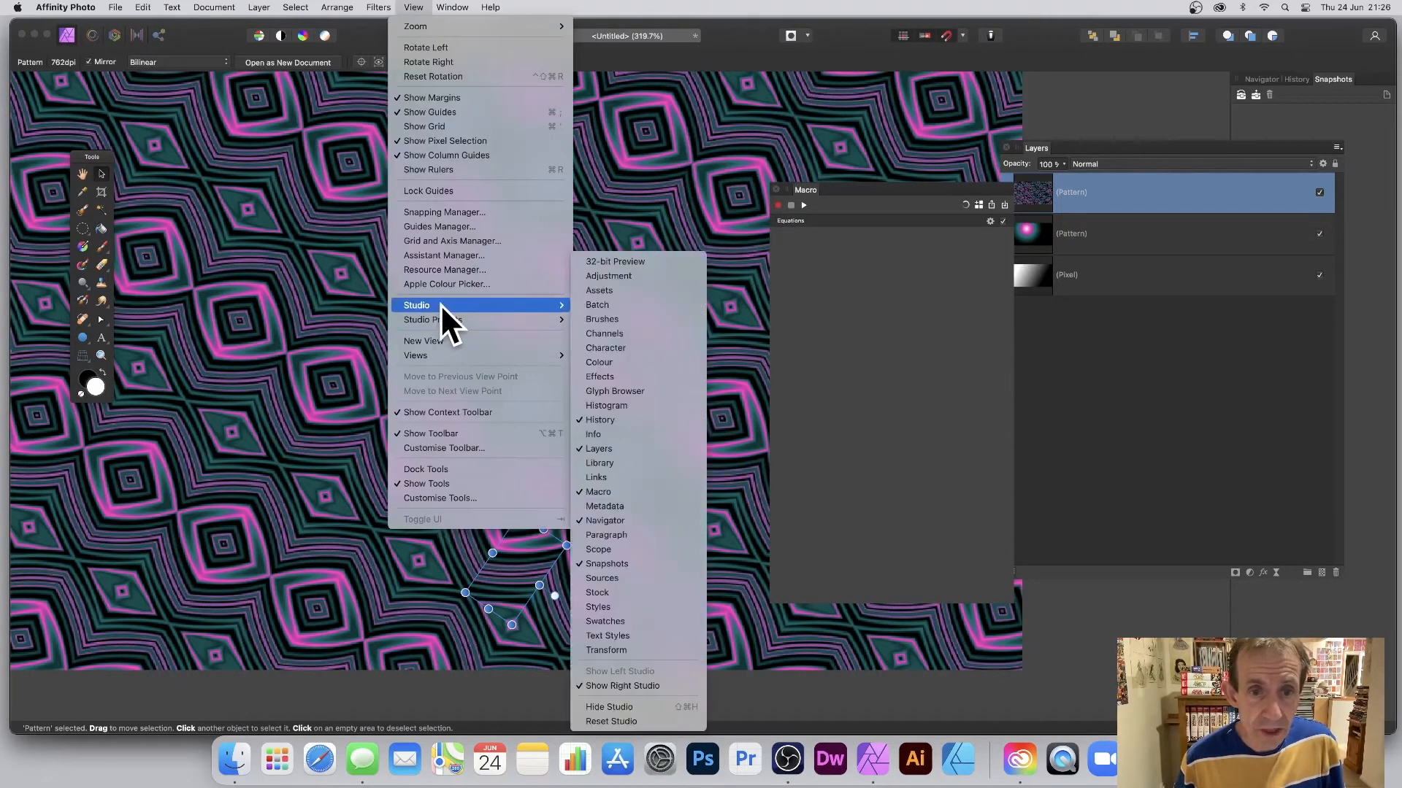
{"action": "left_click", "coordinate": [624, 465]}
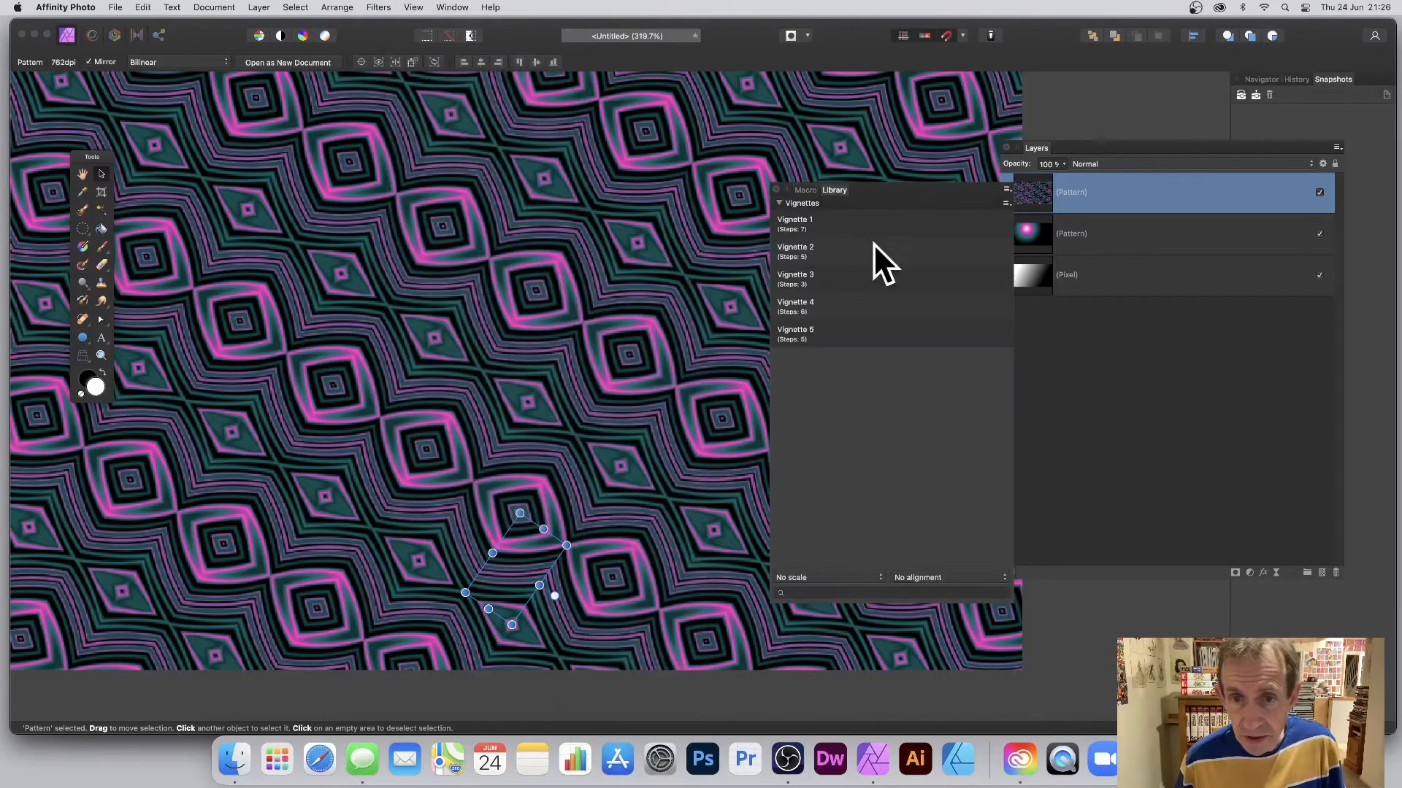
{"action": "left_click_drag", "start_coordinate": [834, 190], "coordinate": [1058, 185]}
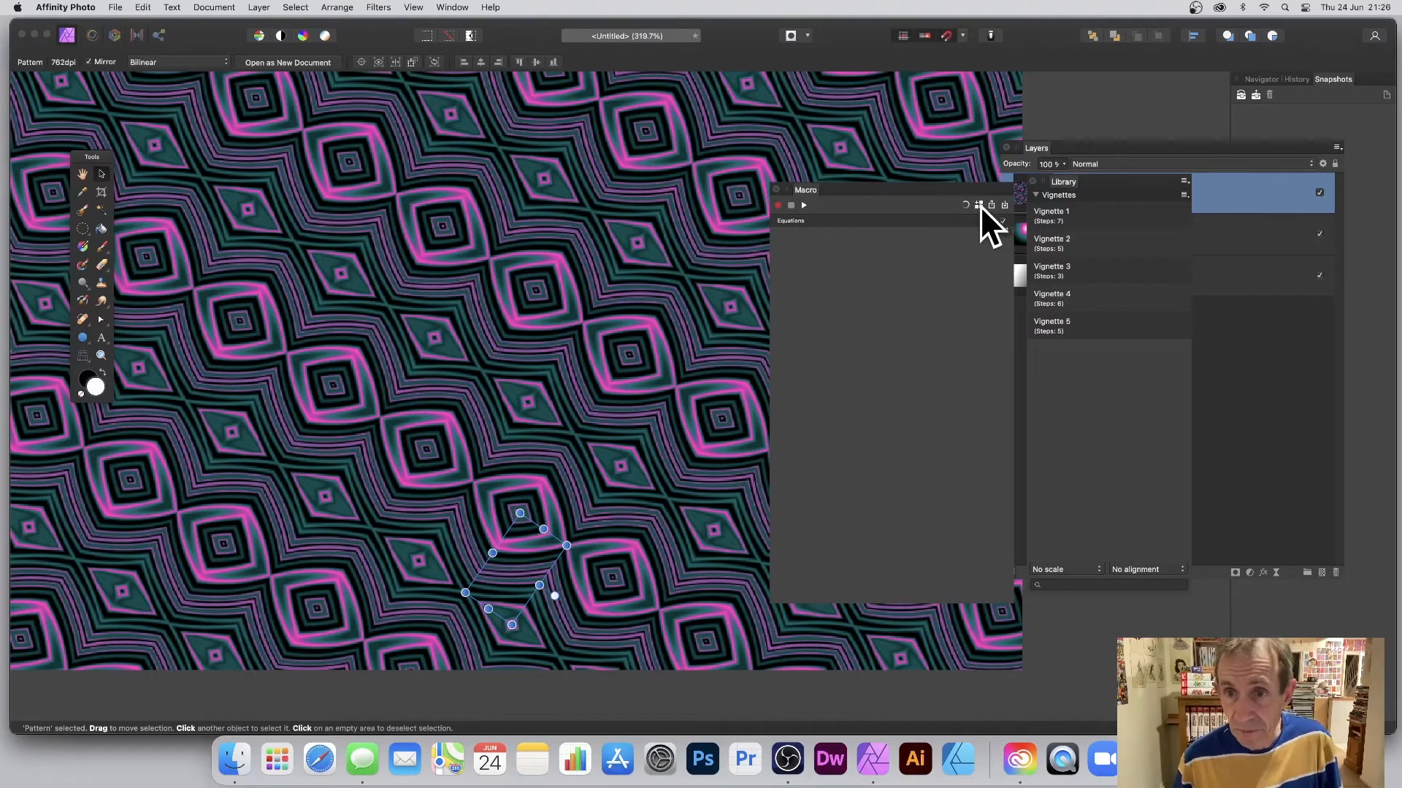
{"action": "left_click", "coordinate": [803, 206]}
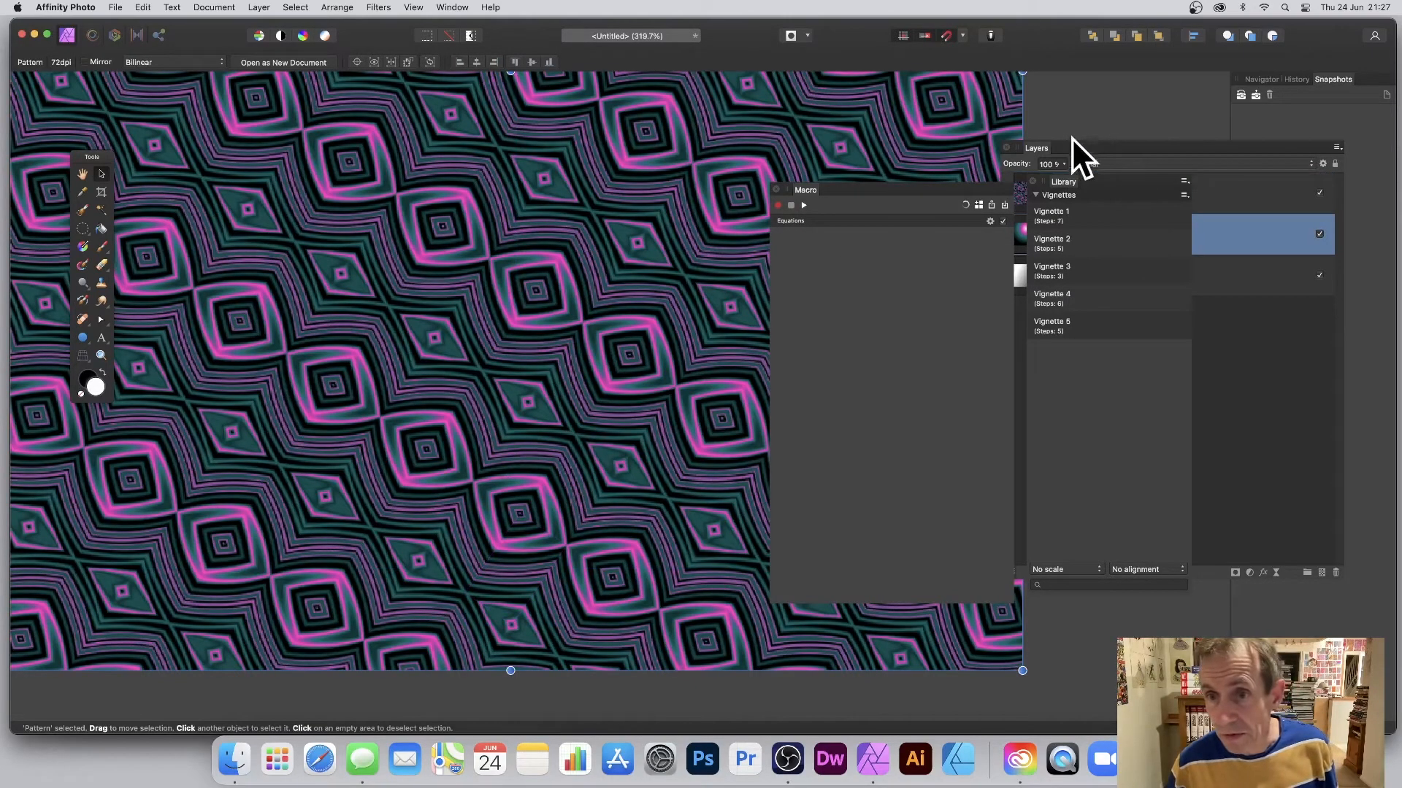
{"action": "left_click", "coordinate": [1045, 151]}
{"action": "left_click", "coordinate": [1038, 191]}
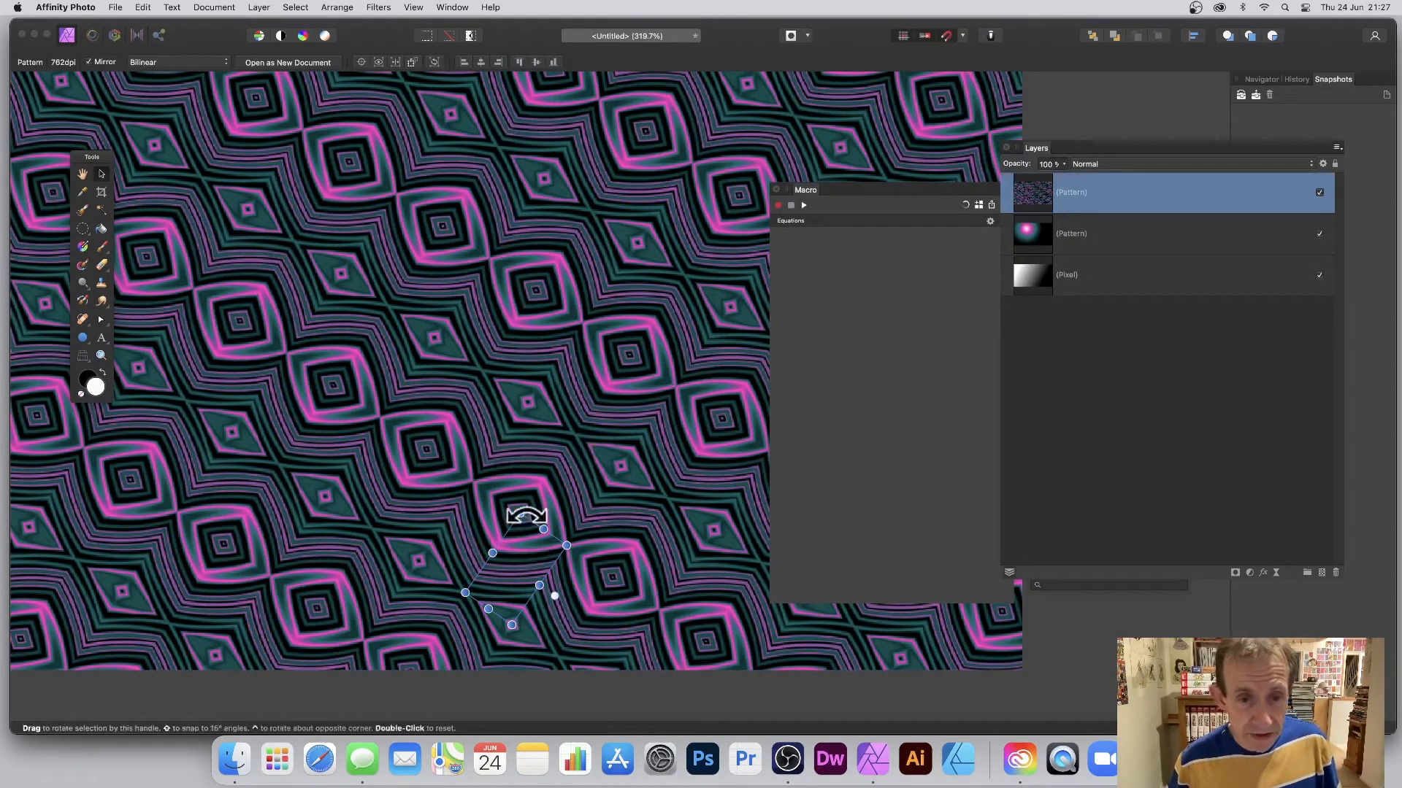
Enlarge the distorted pattern's tile to about 1.7 times its size and delete the gradient pattern and pixel layers beneath it.
{"action": "left_click_drag", "start_coordinate": [520, 513], "coordinate": [519, 470]}
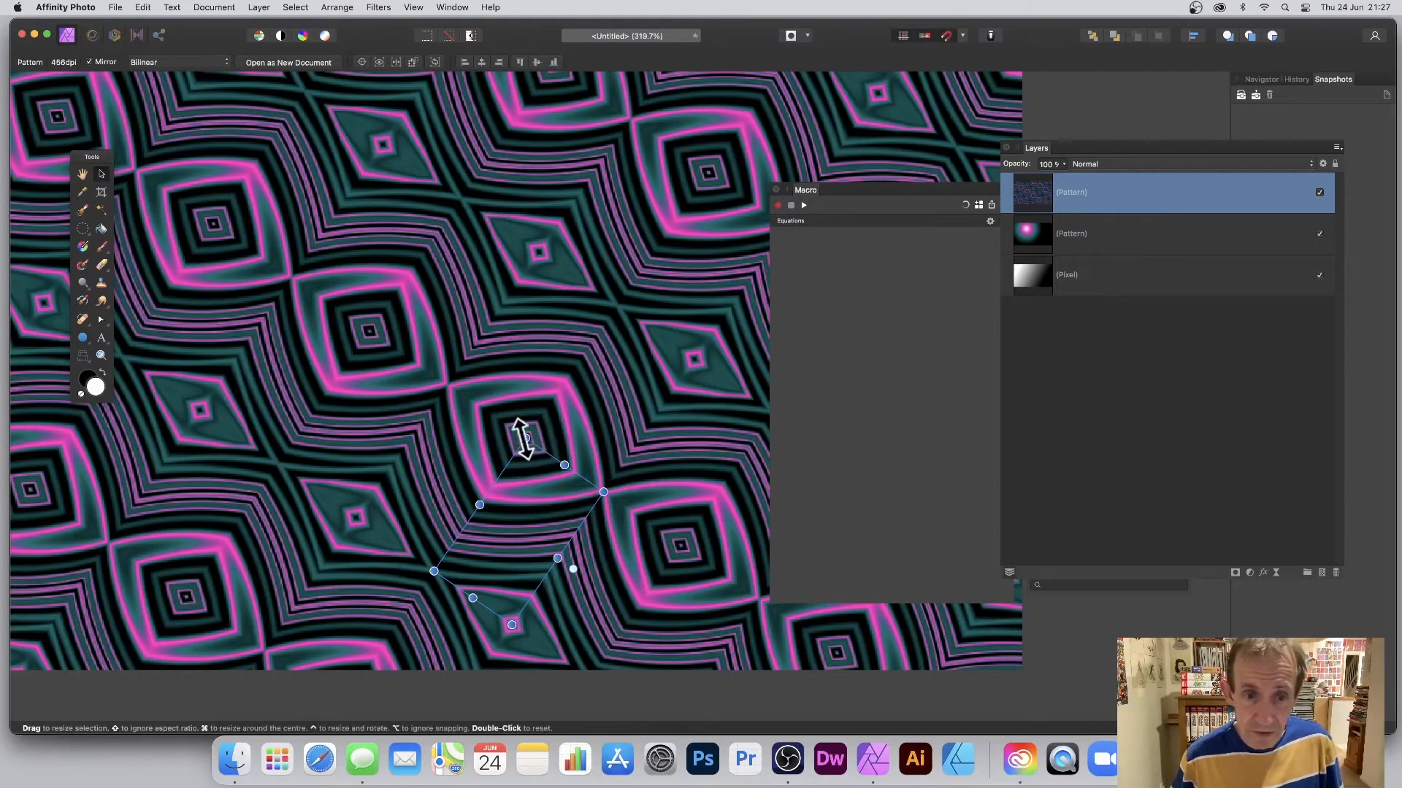
{"action": "left_click", "coordinate": [1088, 230]}
{"action": "key", "text": "Delete"}
{"action": "key", "text": "Delete"}
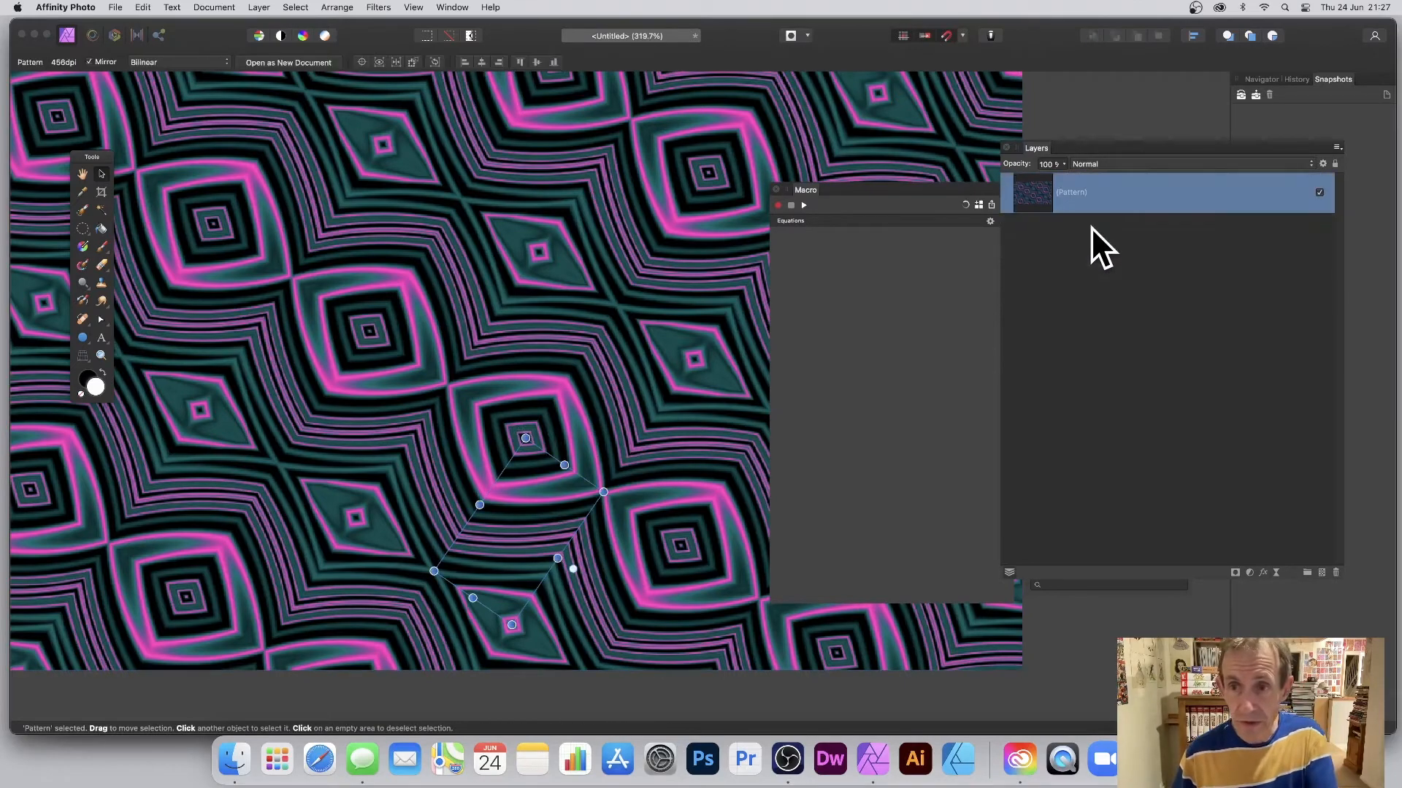
Replay the Equations distortion on the pattern with its tile enlarged about 1.6 times, and rotate and shrink the tile to about half.
{"action": "left_click_drag", "start_coordinate": [526, 438], "coordinate": [595, 327]}
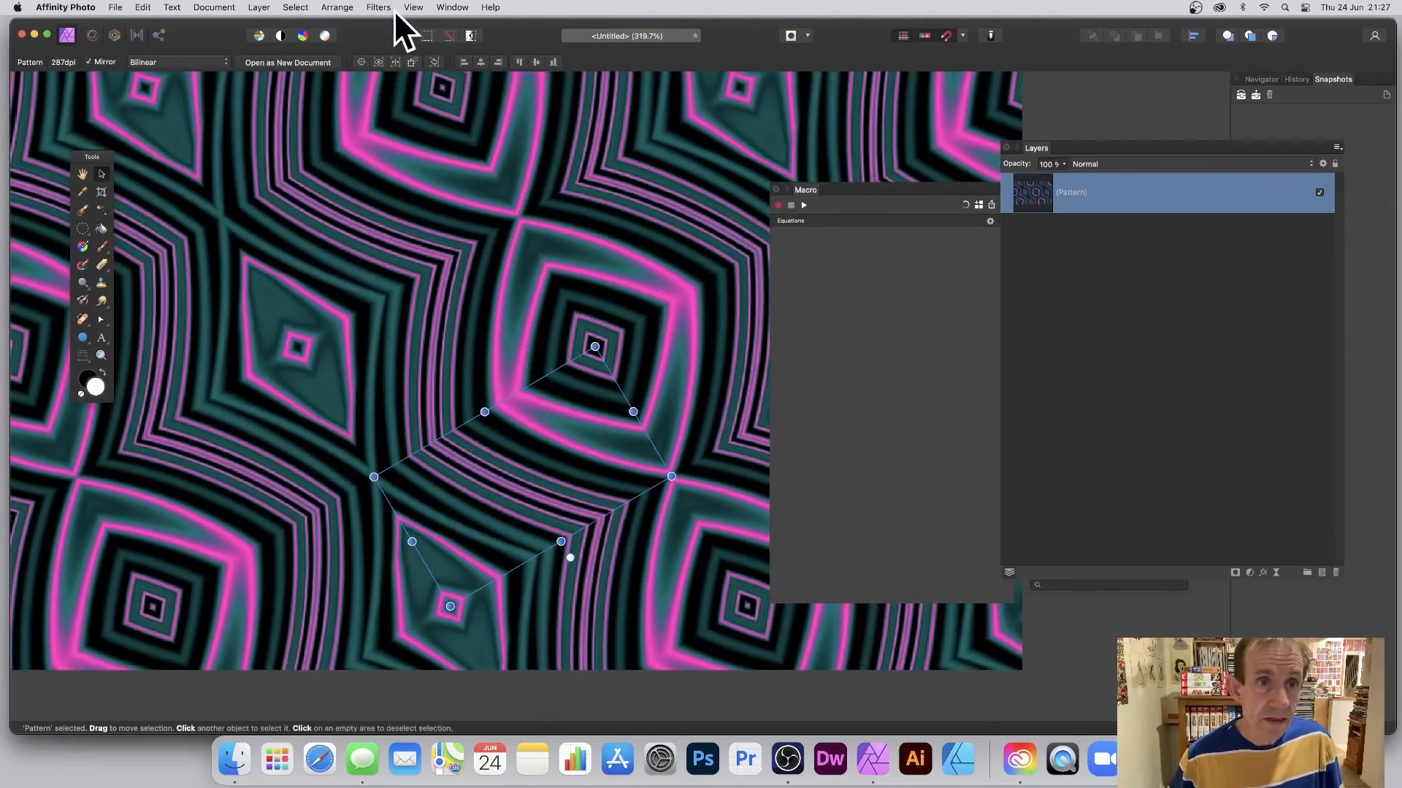
{"action": "left_click", "coordinate": [797, 221]}
{"action": "left_click", "coordinate": [804, 204]}
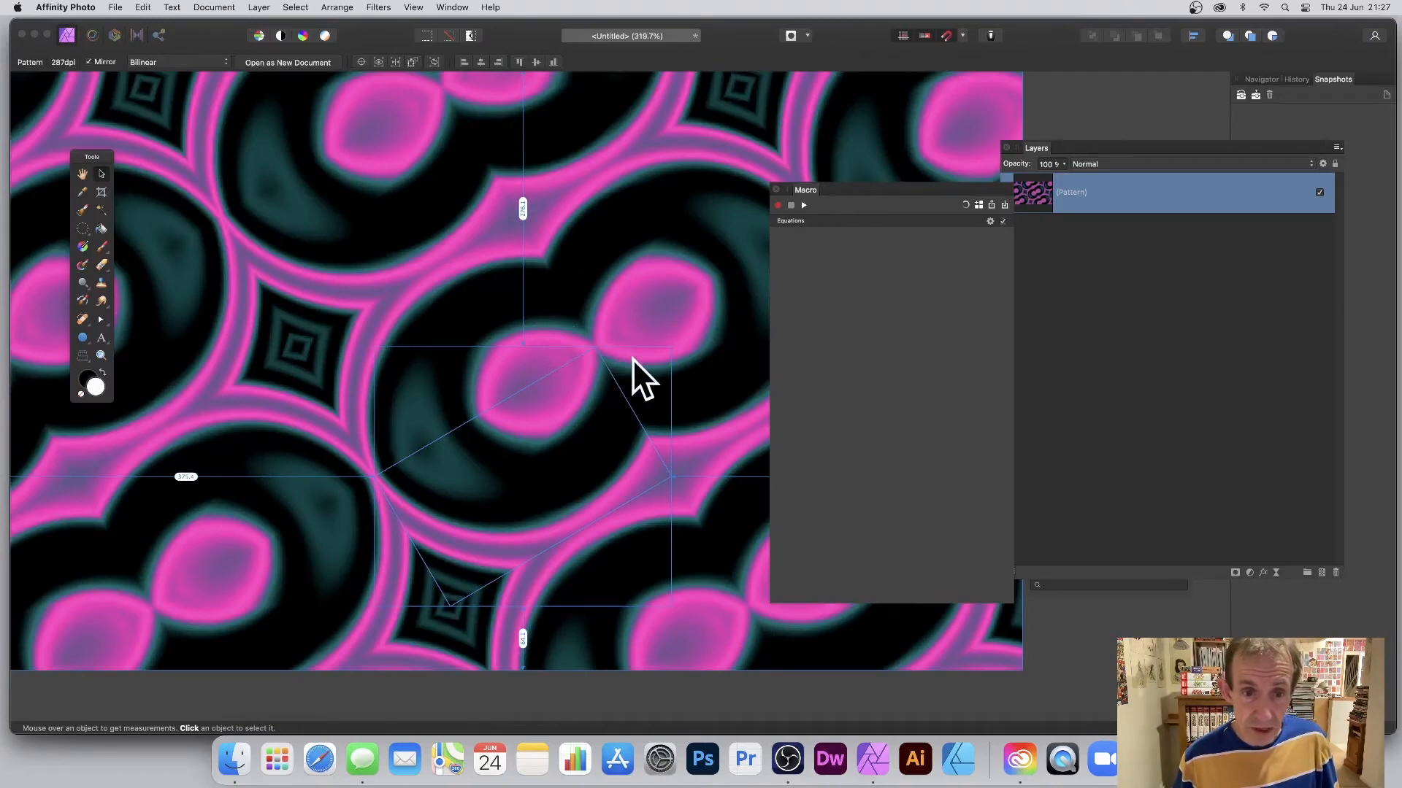
{"action": "key", "text": "super+f"}
{"action": "left_click_drag", "start_coordinate": [598, 346], "coordinate": [600, 544]}
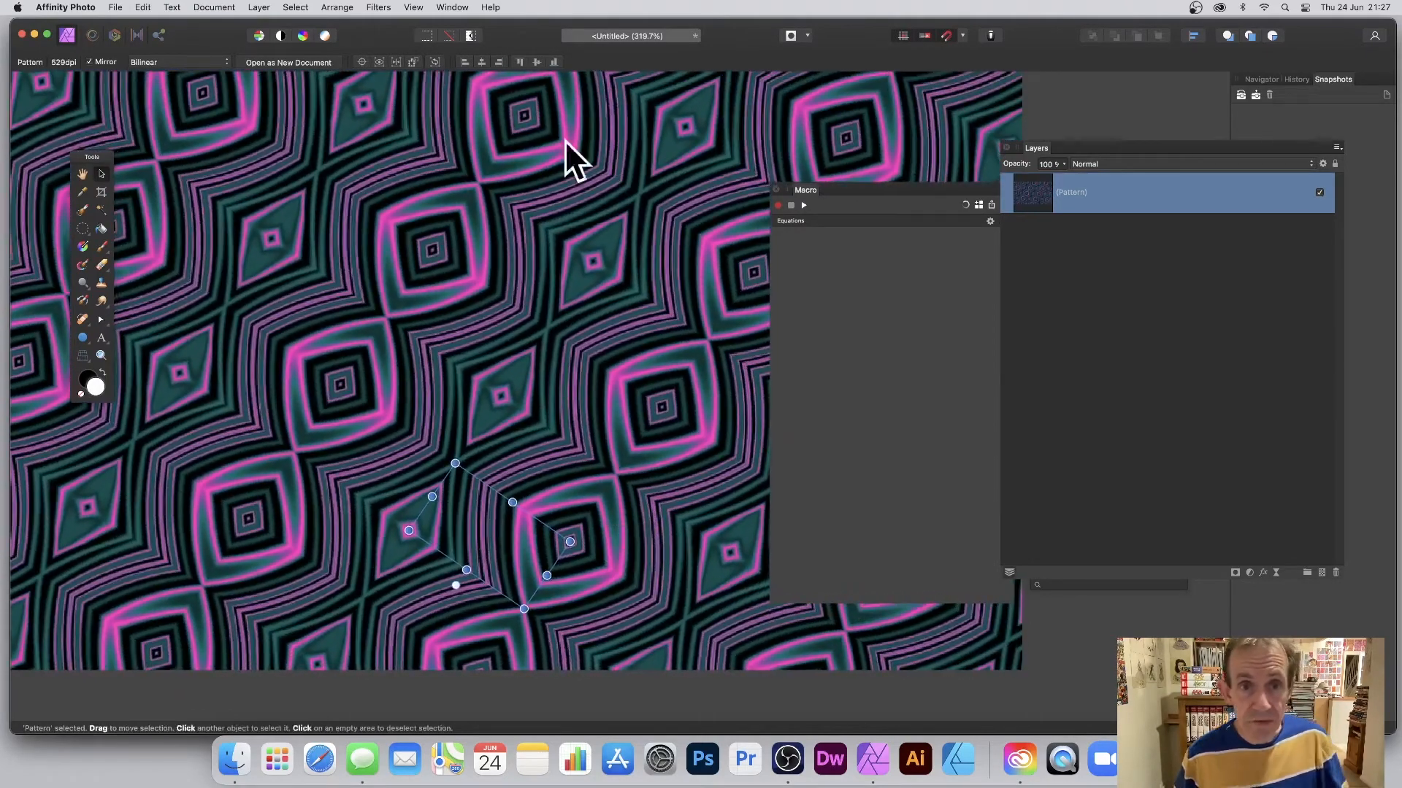
Add a Recolour adjustment above the pattern with hue 164.1° and a blend mode other than Normal.
{"action": "left_click", "coordinate": [257, 7]}
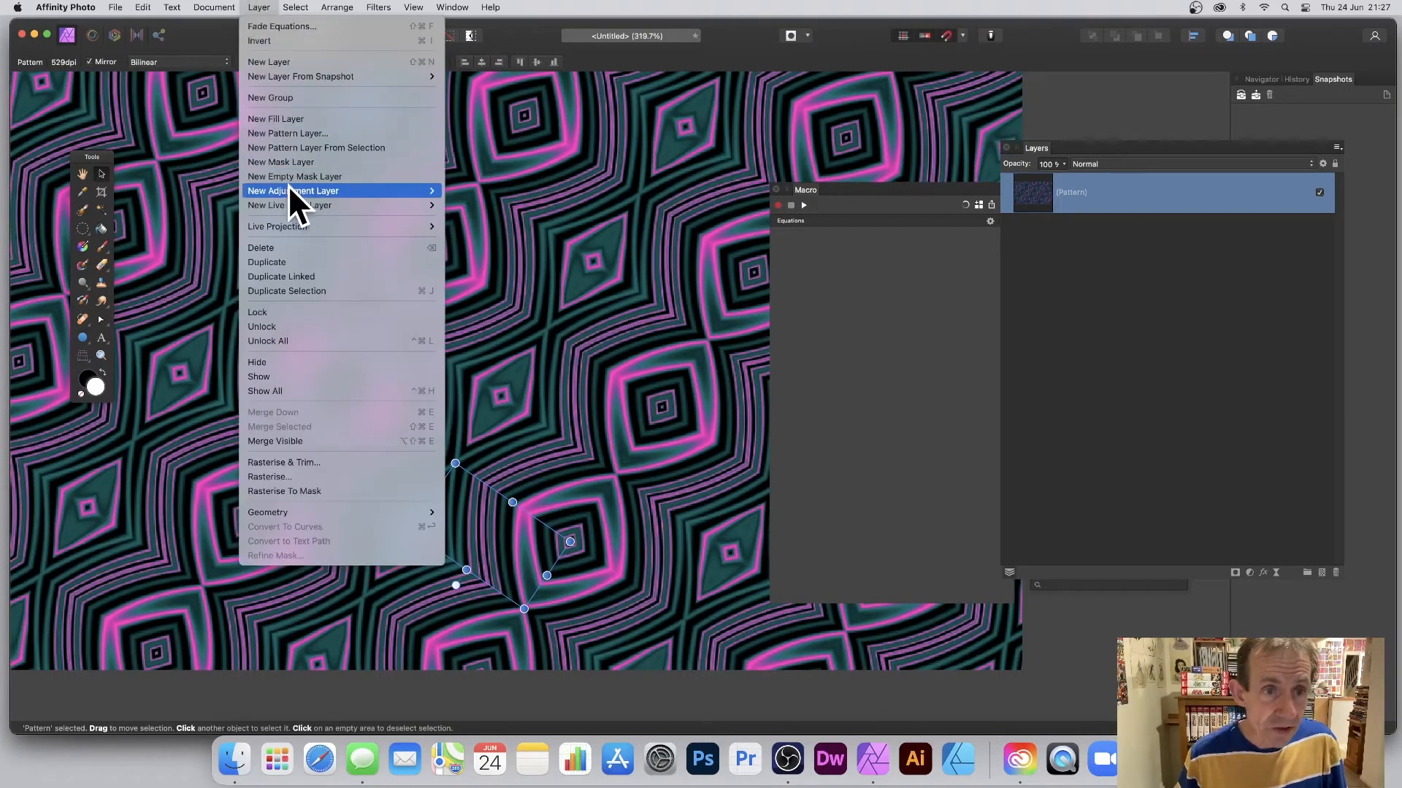
{"action": "mouse_move", "coordinate": [287, 187]}
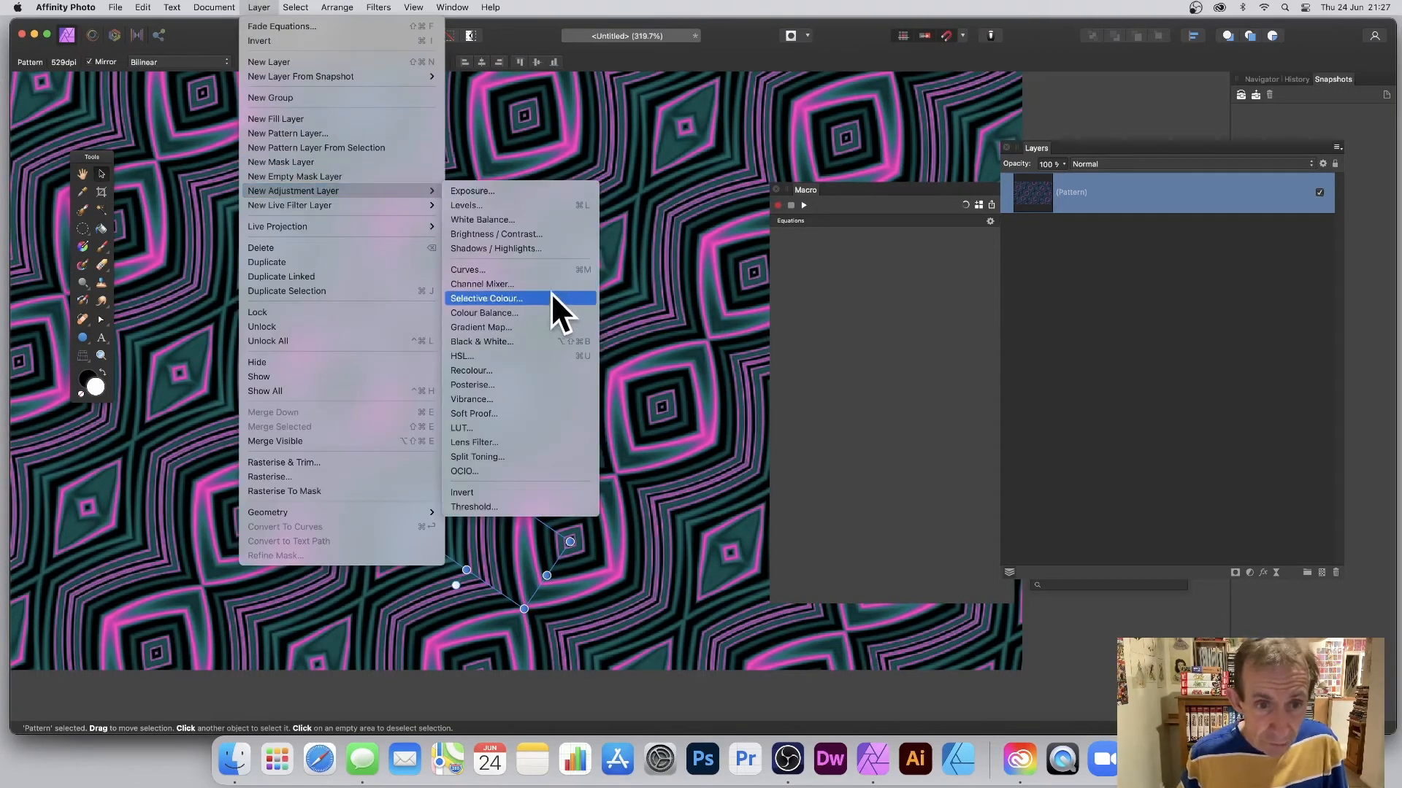
{"action": "left_click", "coordinate": [511, 370]}
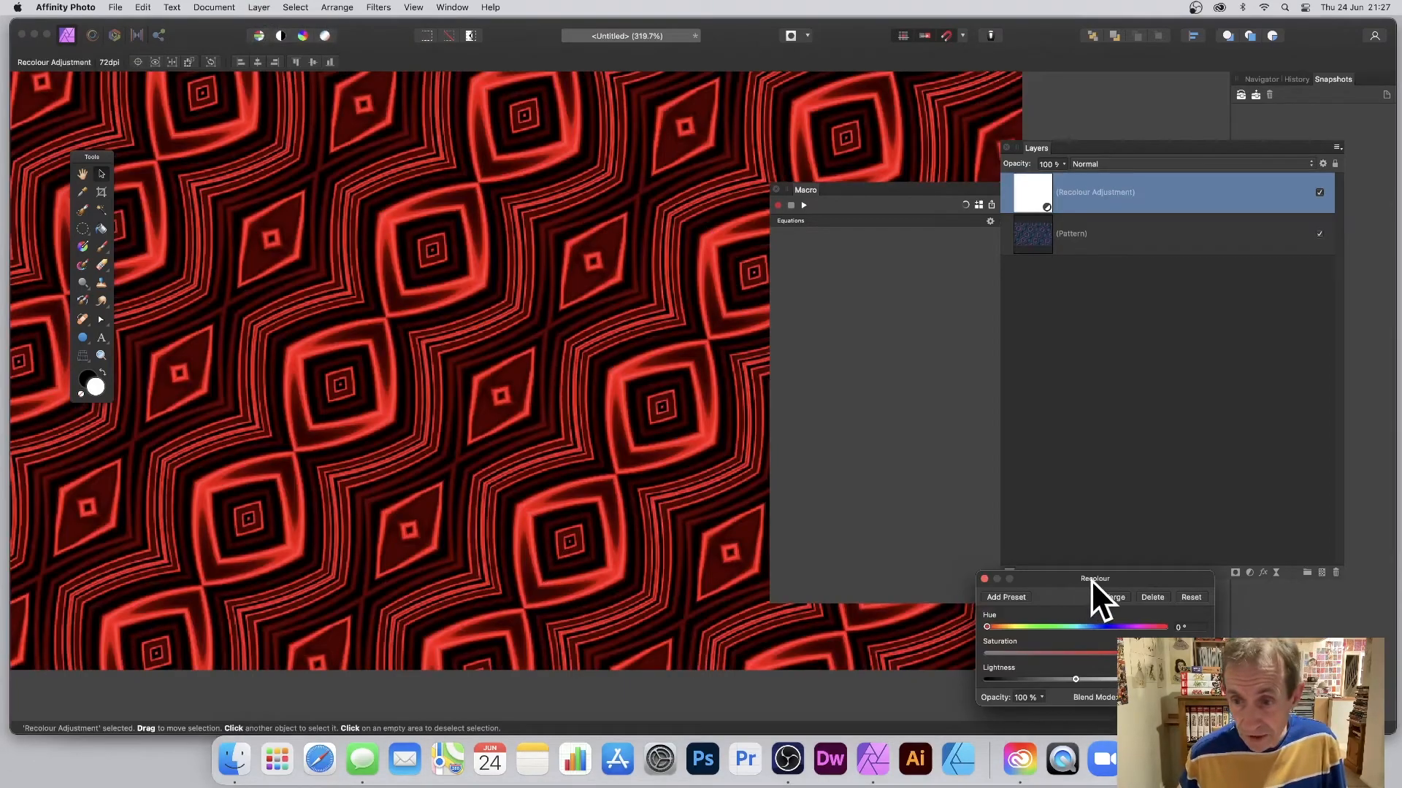
{"action": "left_click_drag", "start_coordinate": [1091, 580], "coordinate": [483, 267]}
{"action": "left_click_drag", "start_coordinate": [378, 314], "coordinate": [460, 313]}
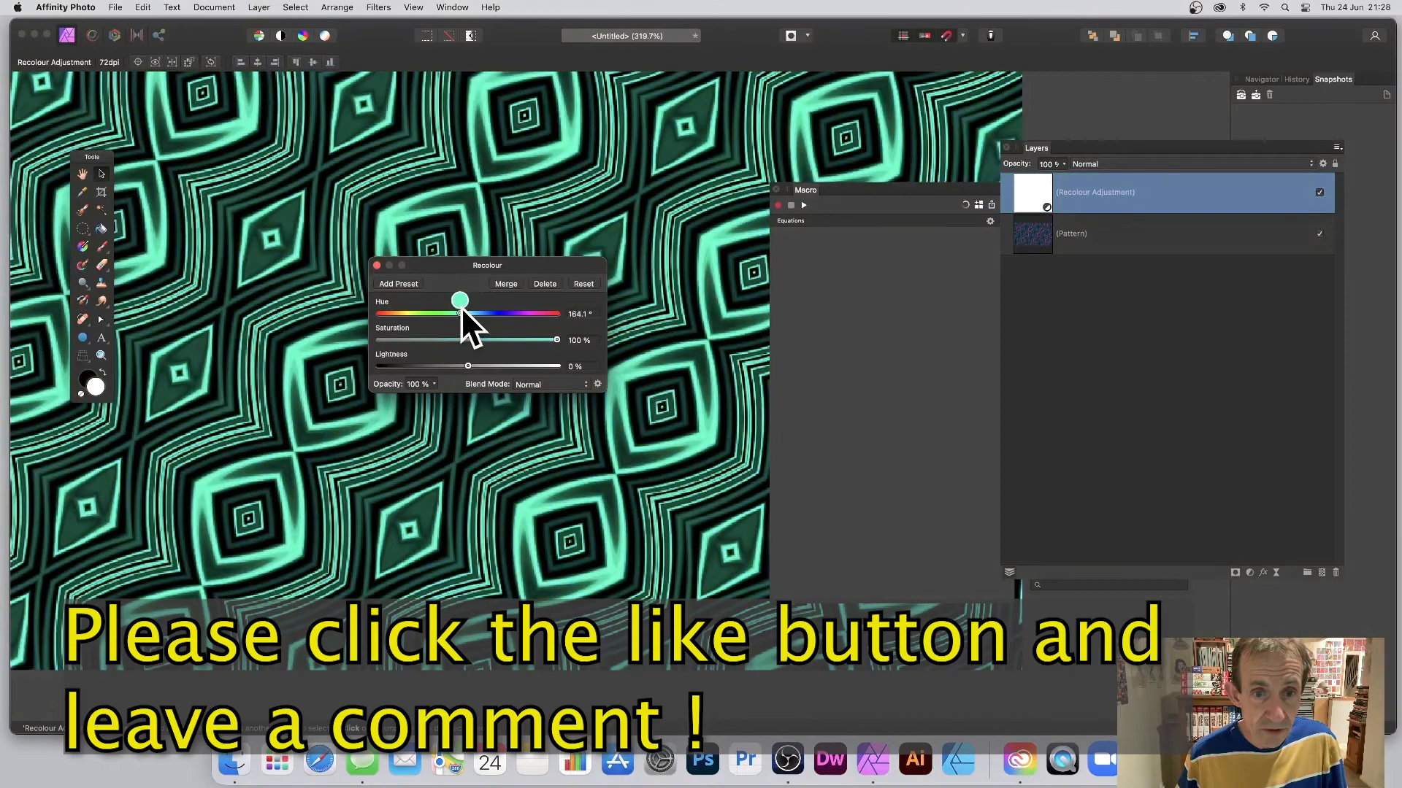
{"action": "left_click", "coordinate": [551, 383]}
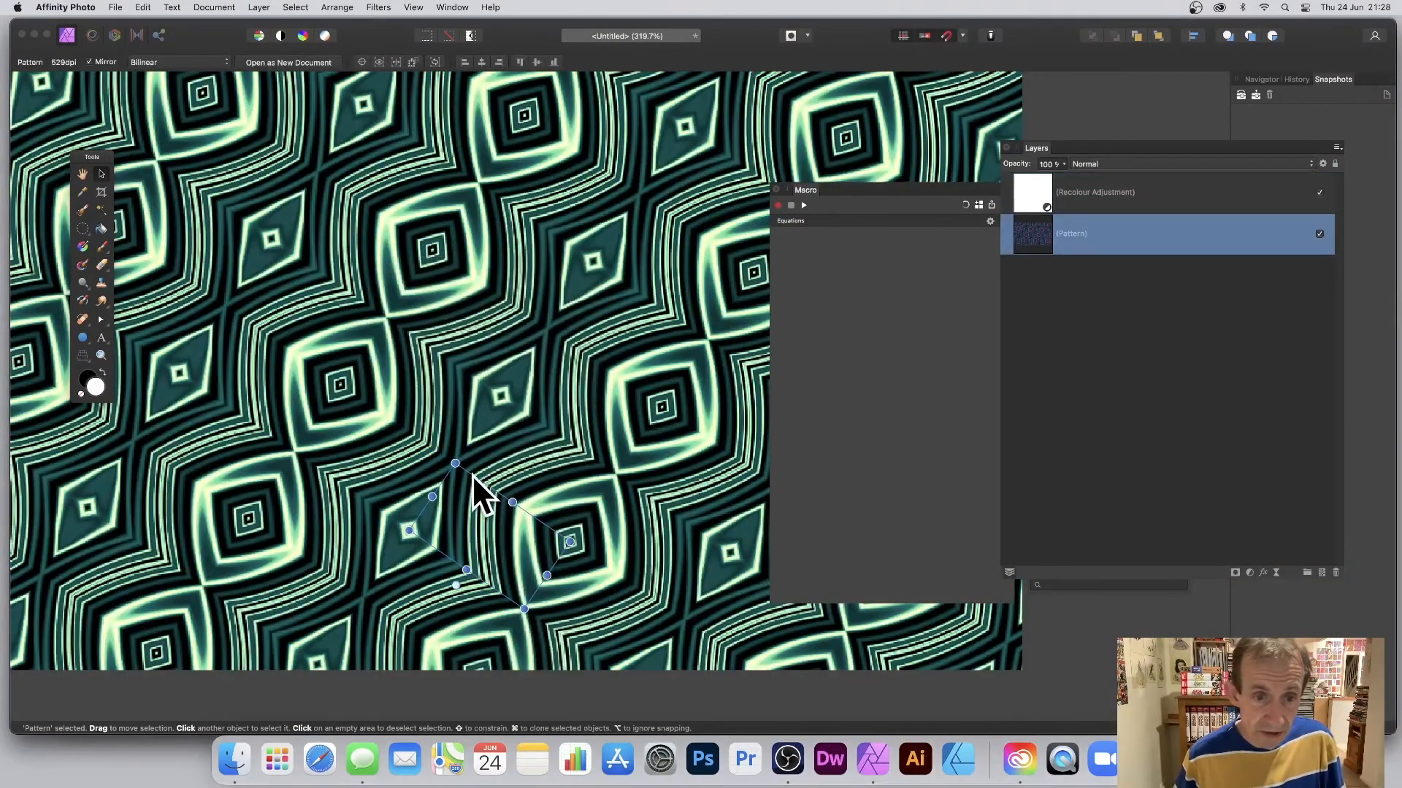
Enlarge the pattern layer's tile to about 1.7 times its size and repeat the Equations filter twice on it.
{"action": "left_click_drag", "start_coordinate": [455, 464], "coordinate": [406, 359]}
{"action": "left_click", "coordinate": [378, 8]}
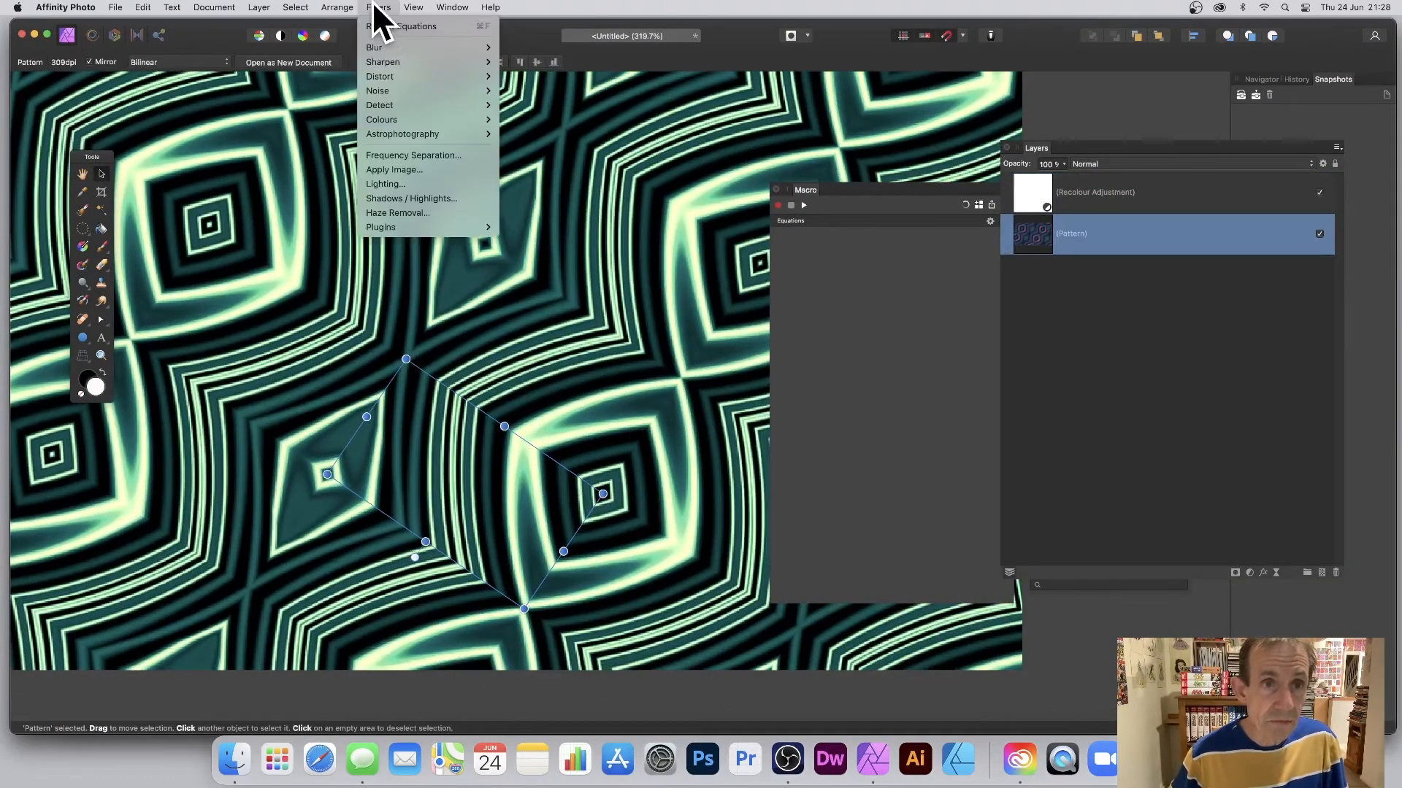
{"action": "left_click", "coordinate": [420, 27]}
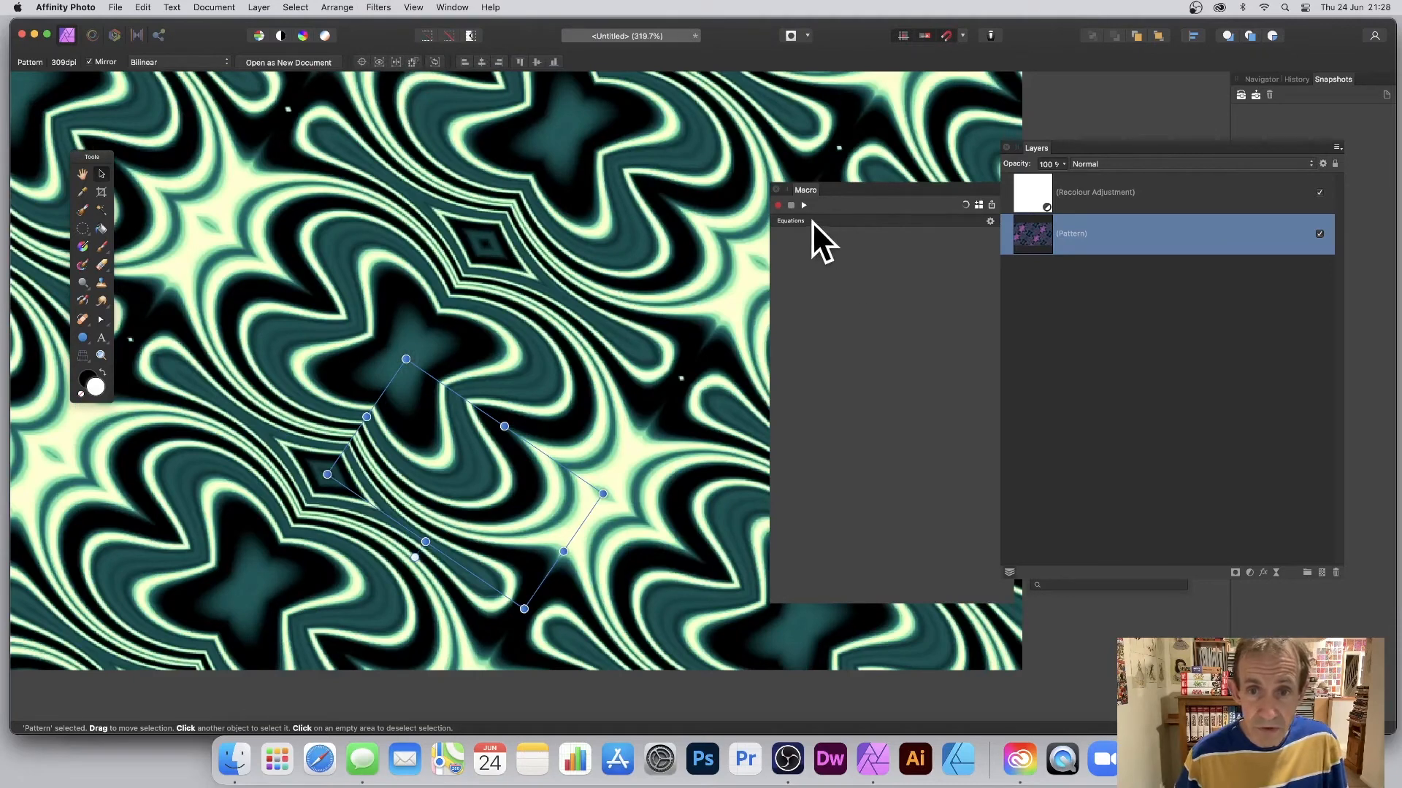
{"action": "left_click", "coordinate": [377, 8]}
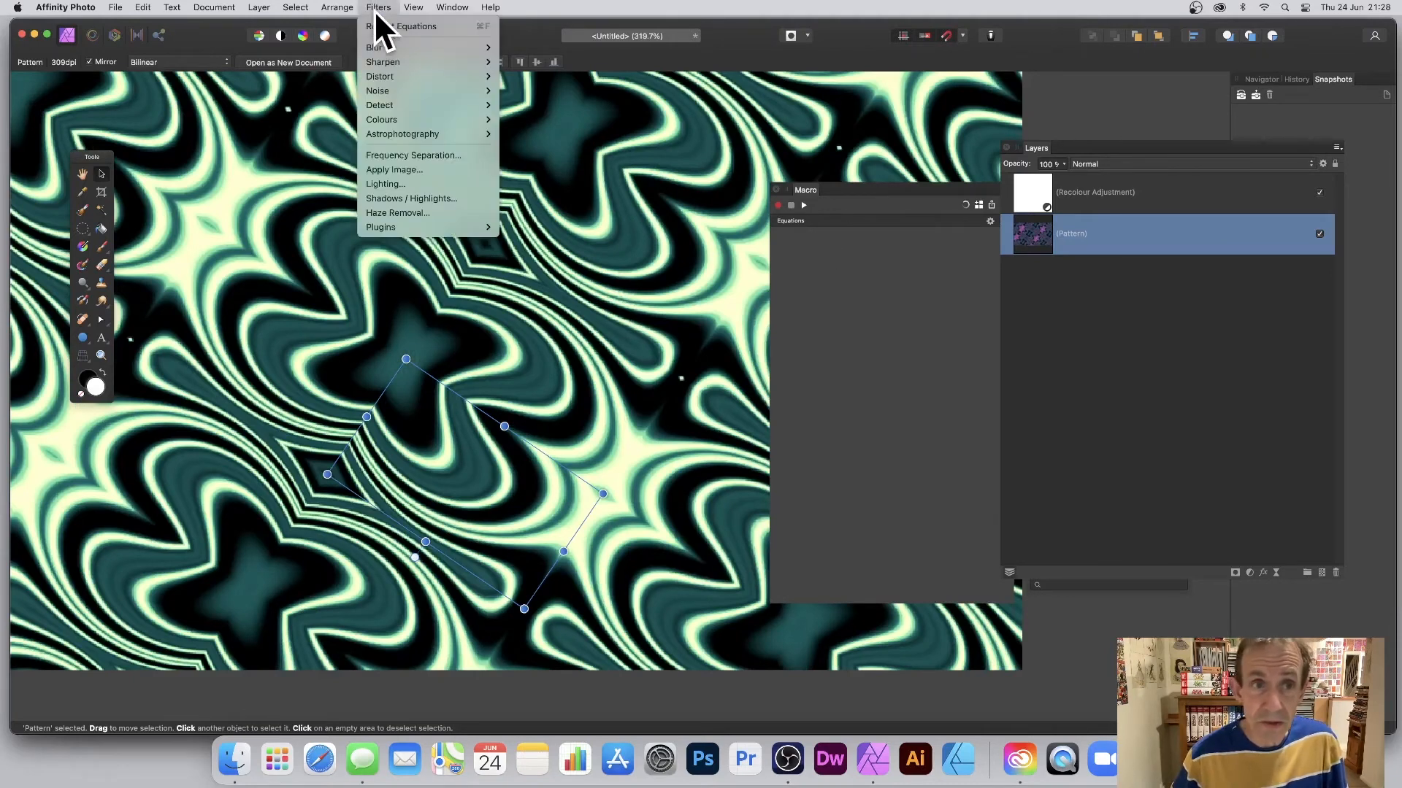
{"action": "left_click", "coordinate": [375, 22]}
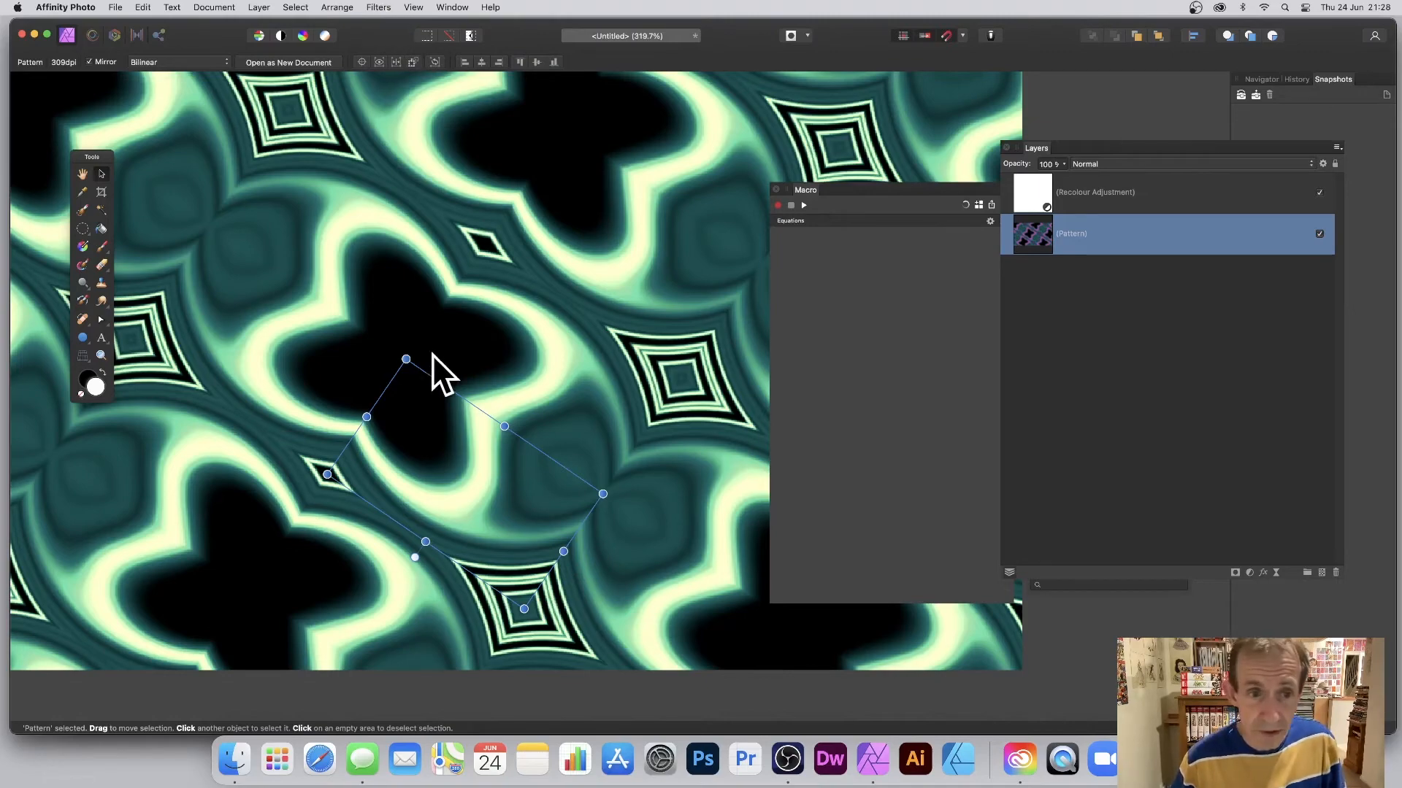
Rotate and shrink the tile to about 40 percent and play the Equations macro, replaying it after enlarging the tile about 1.8 times.
{"action": "left_click_drag", "start_coordinate": [407, 358], "coordinate": [681, 508]}
{"action": "left_click", "coordinate": [804, 206]}
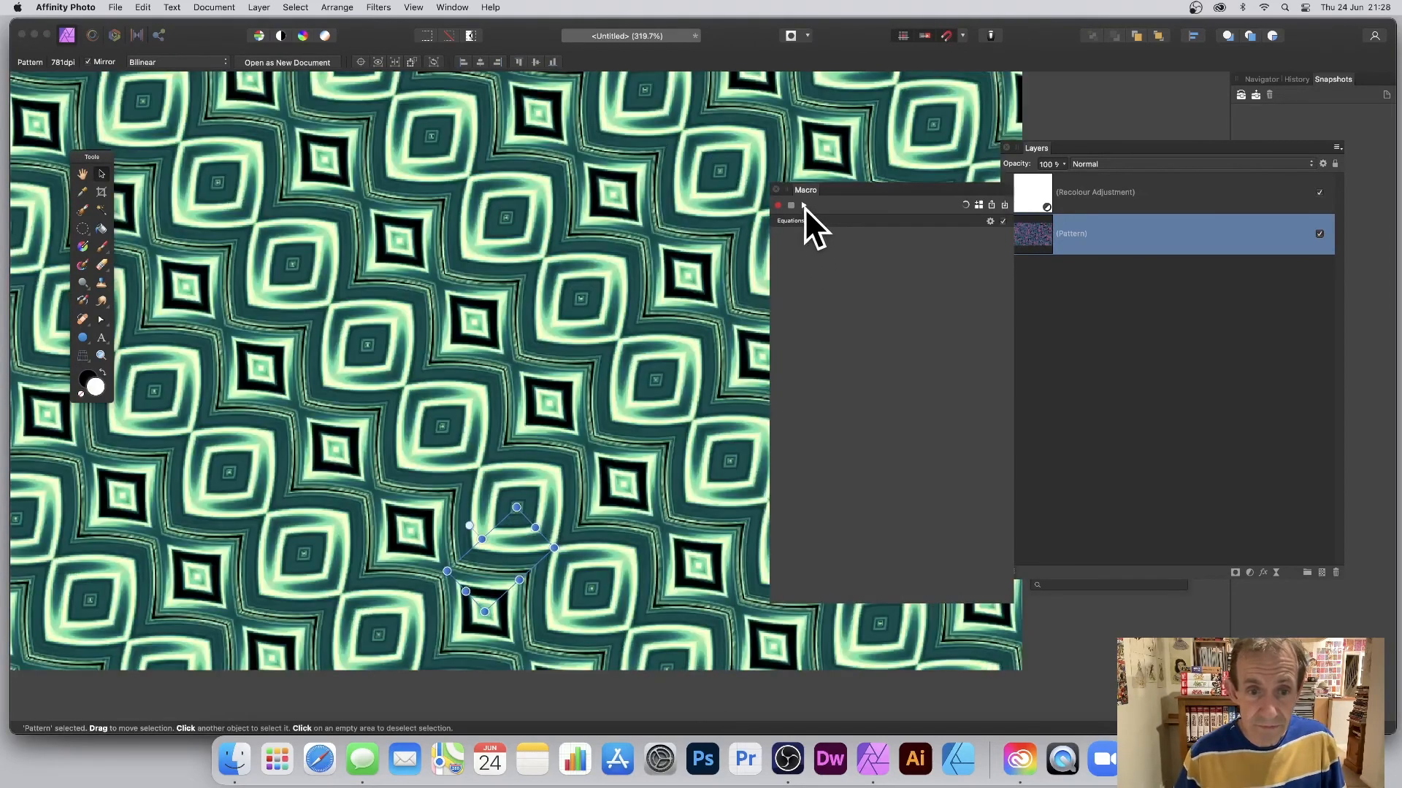
{"action": "left_click_drag", "start_coordinate": [516, 507], "coordinate": [541, 426]}
{"action": "left_click", "coordinate": [804, 205]}
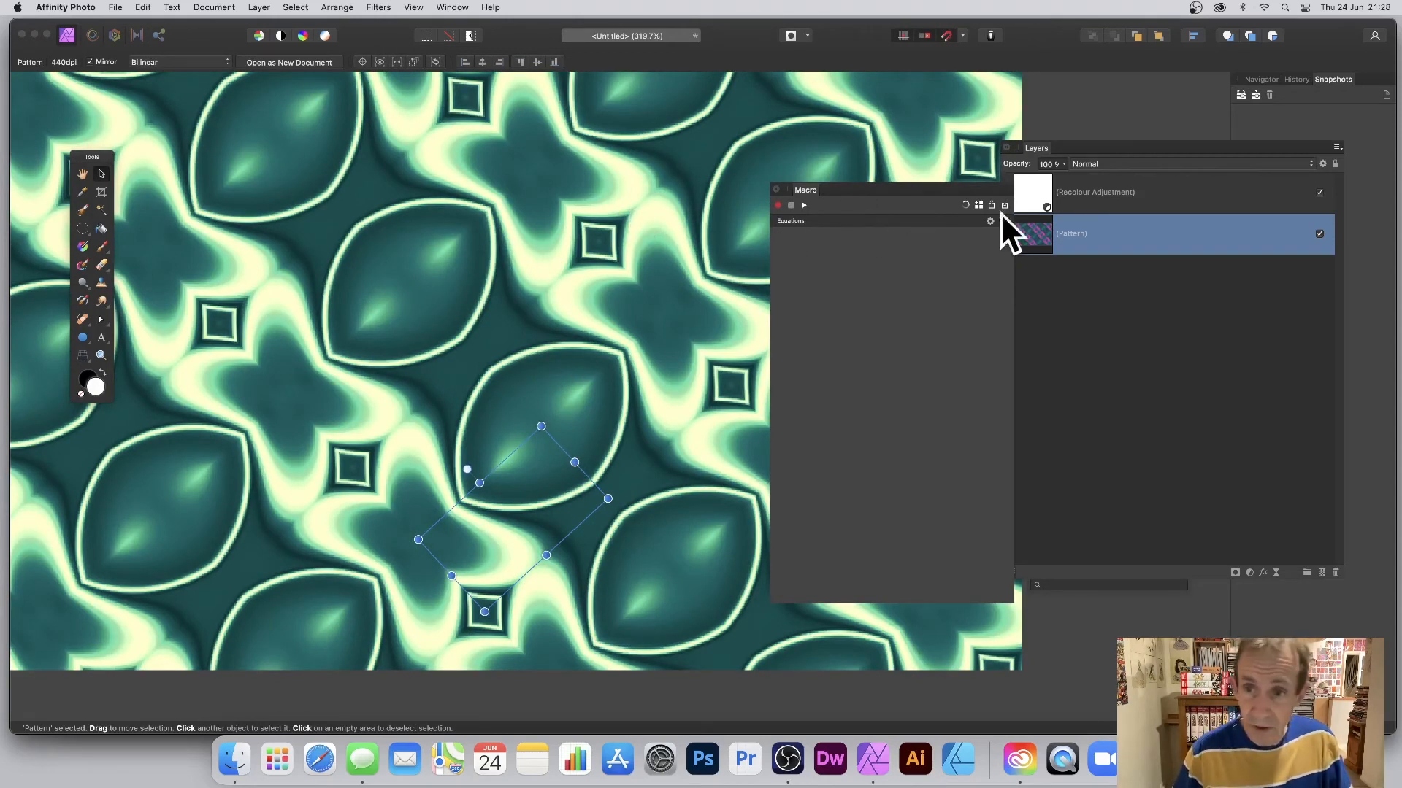
Warp the pattern with the Deform filter by pulling points inside the tile, and replay the Equations macro on the result.
{"action": "left_click", "coordinate": [378, 7]}
{"action": "mouse_move", "coordinate": [396, 77]}
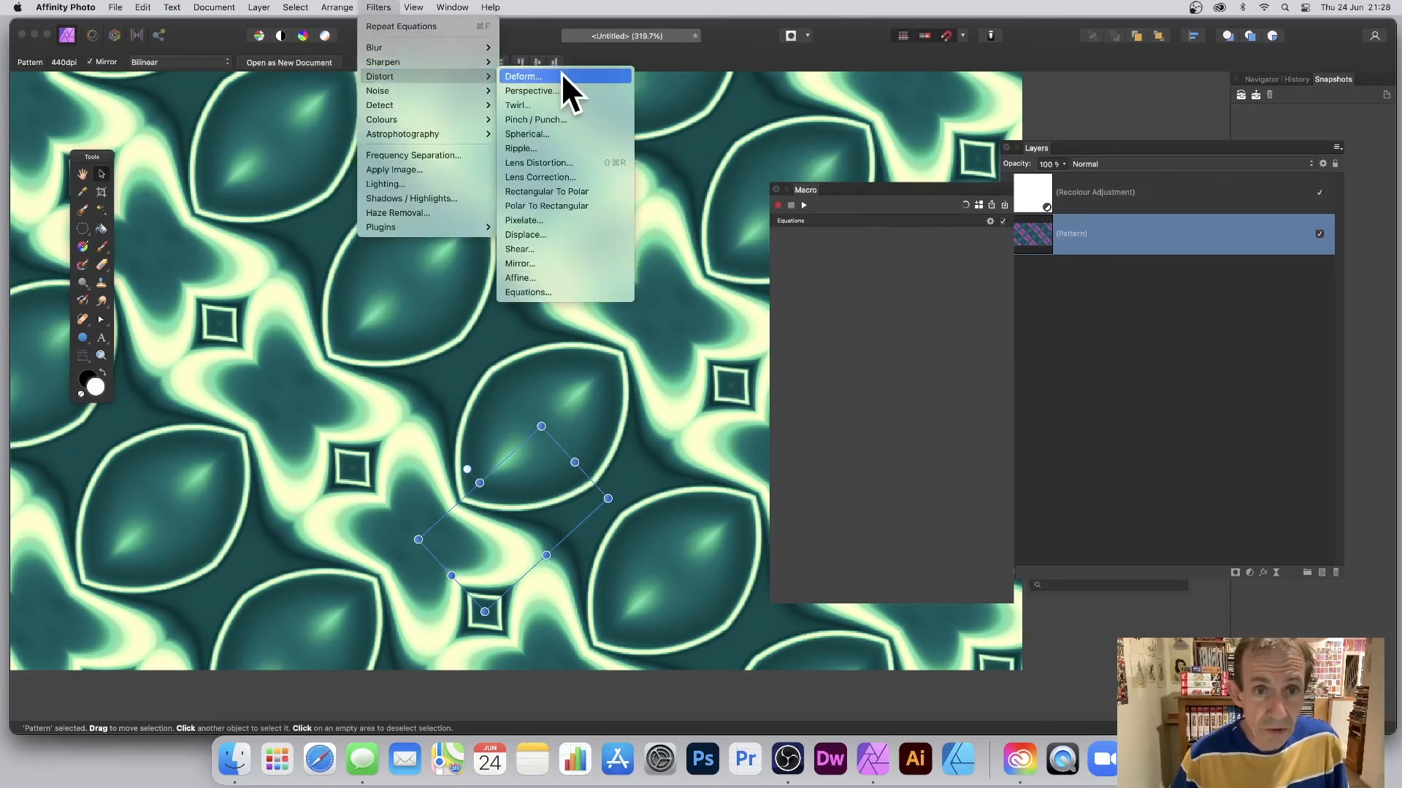
{"action": "left_click", "coordinate": [523, 76]}
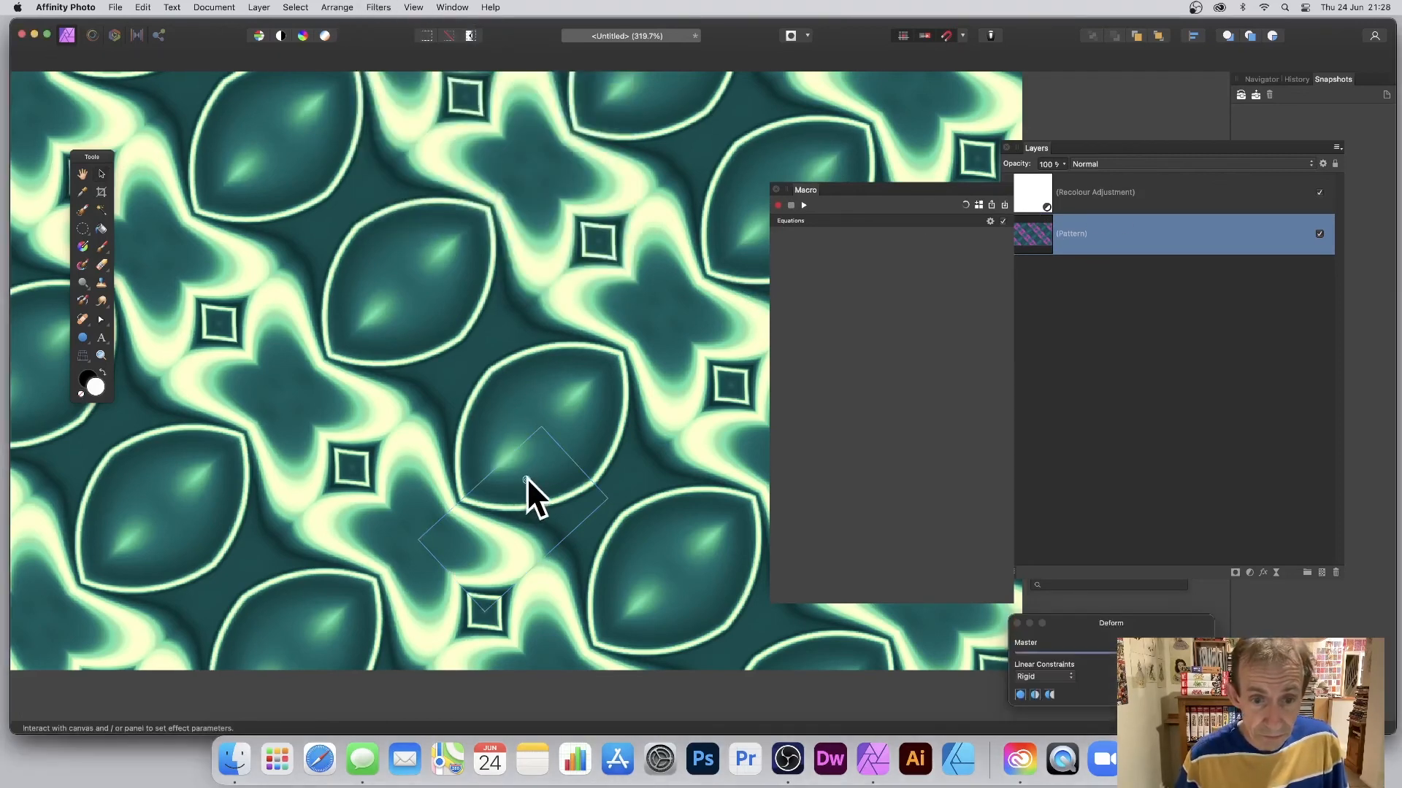
{"action": "left_click_drag", "start_coordinate": [550, 454], "coordinate": [499, 558]}
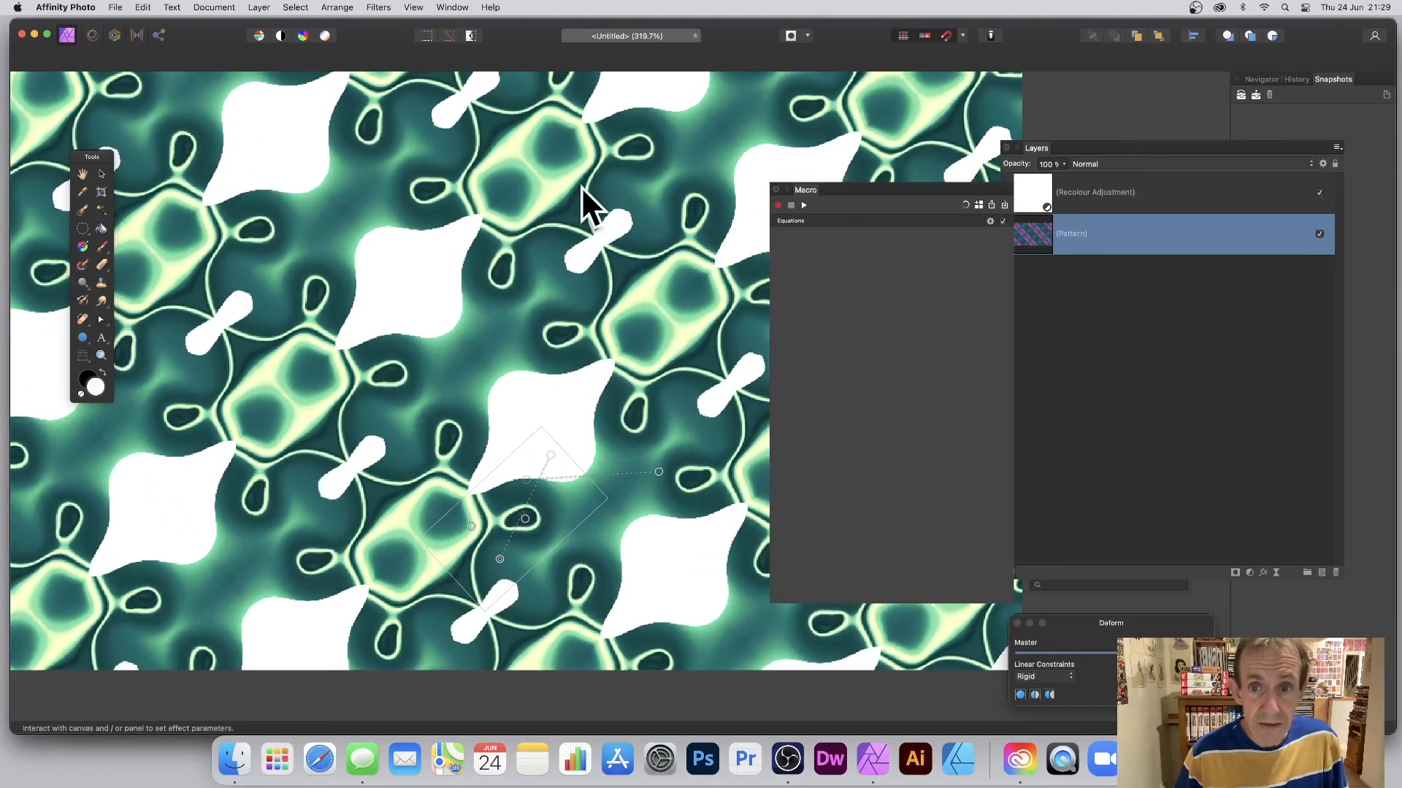
{"action": "key", "text": "Return"}
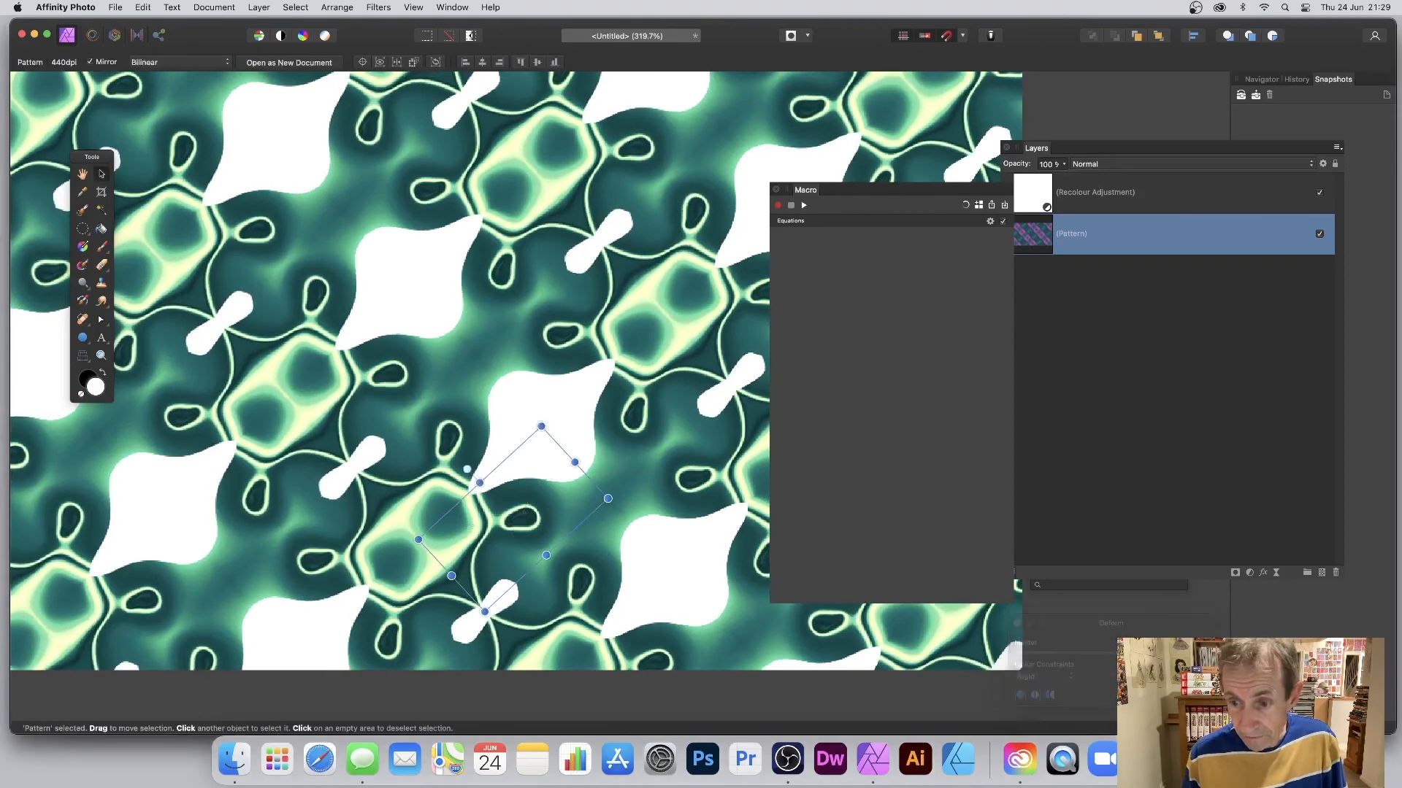
{"action": "left_click", "coordinate": [804, 206]}
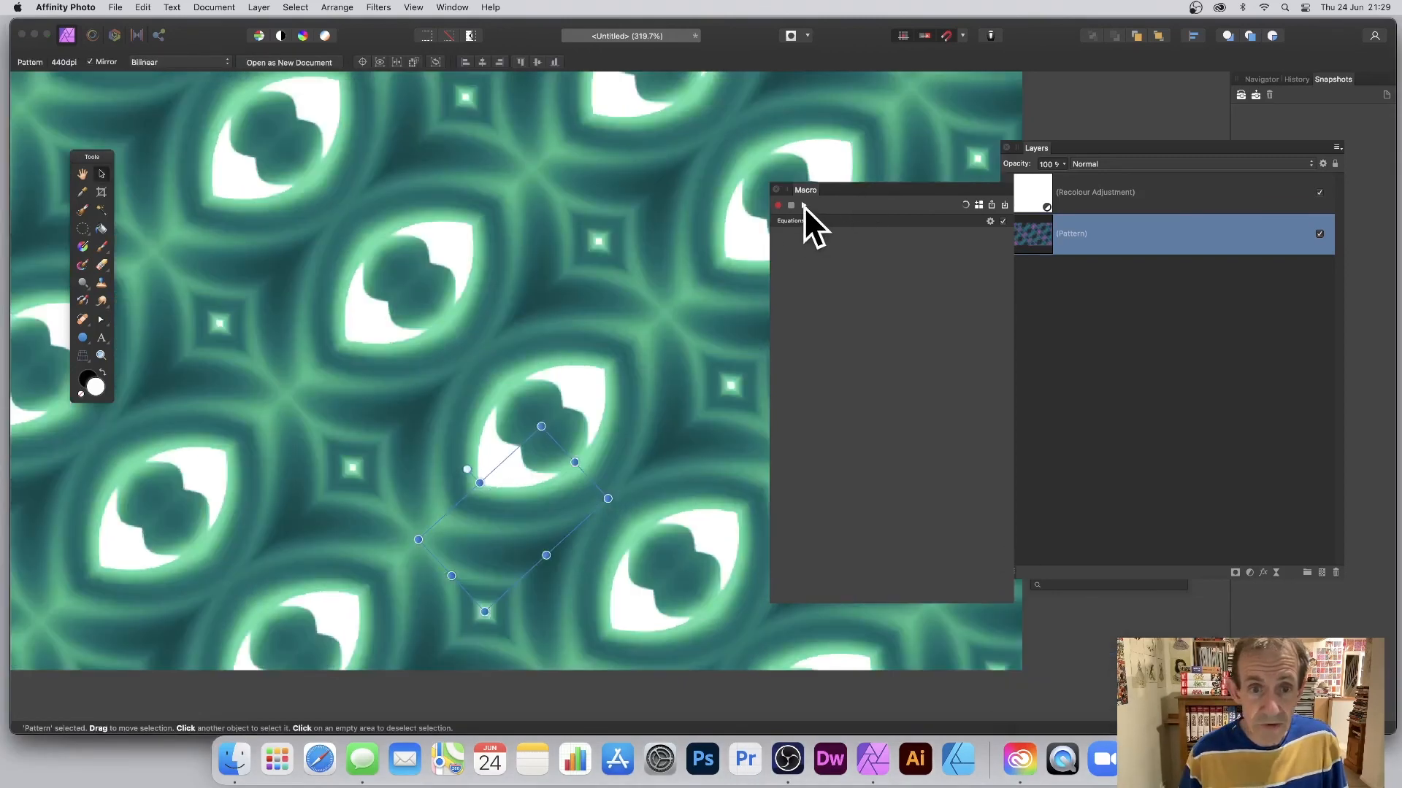